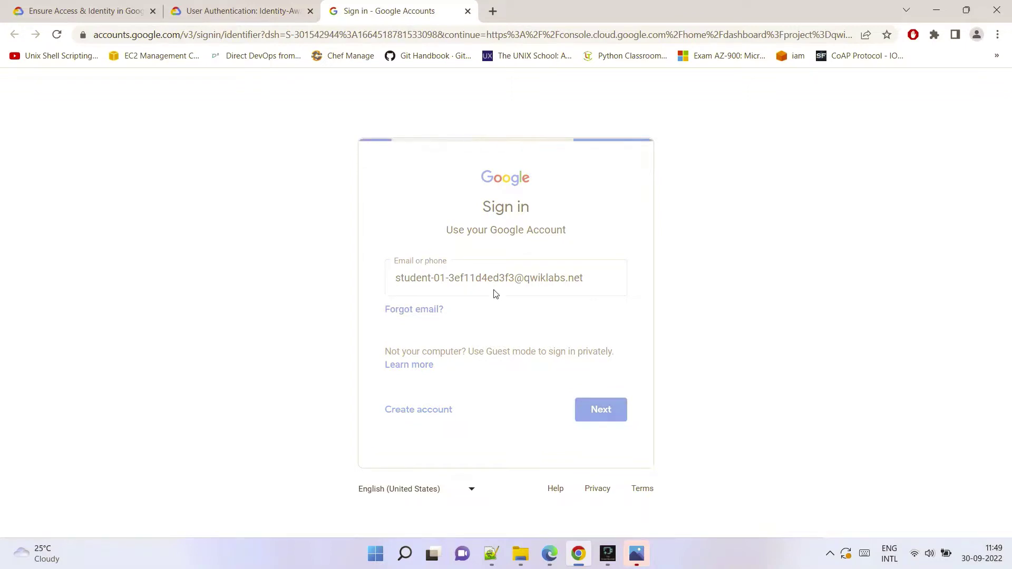
# Enter the lab student account's password to finish signing in and accept the new-account notice
pyautogui.click(496, 291)
pyautogui.hotkey('ctrl', 'v')
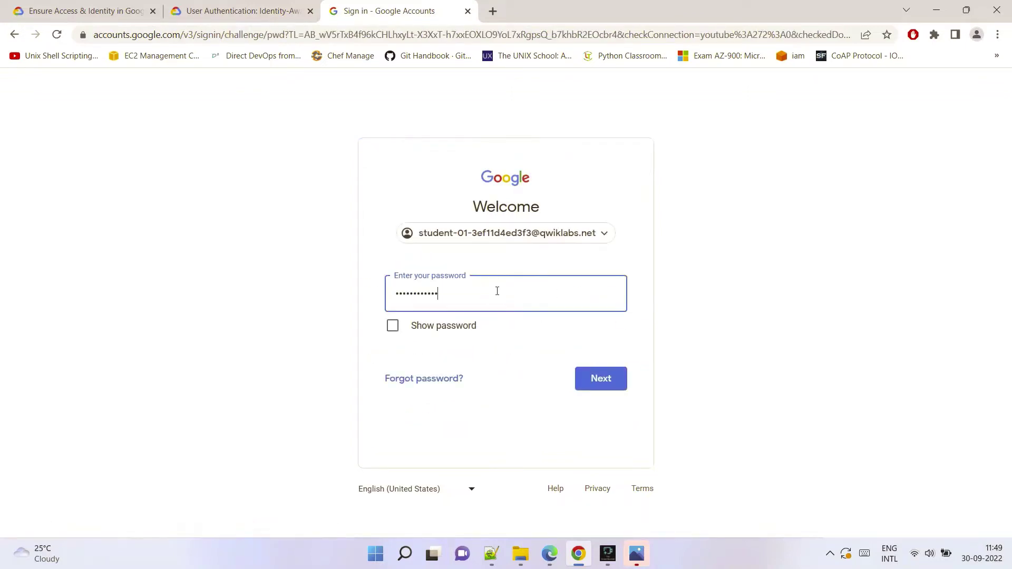
pyautogui.click(616, 382)
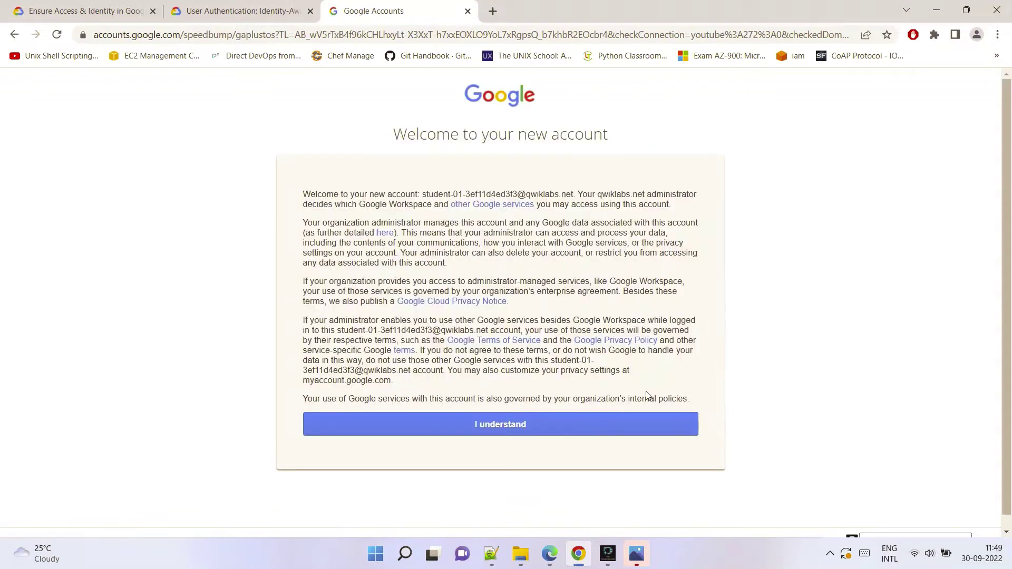
pyautogui.click(559, 425)
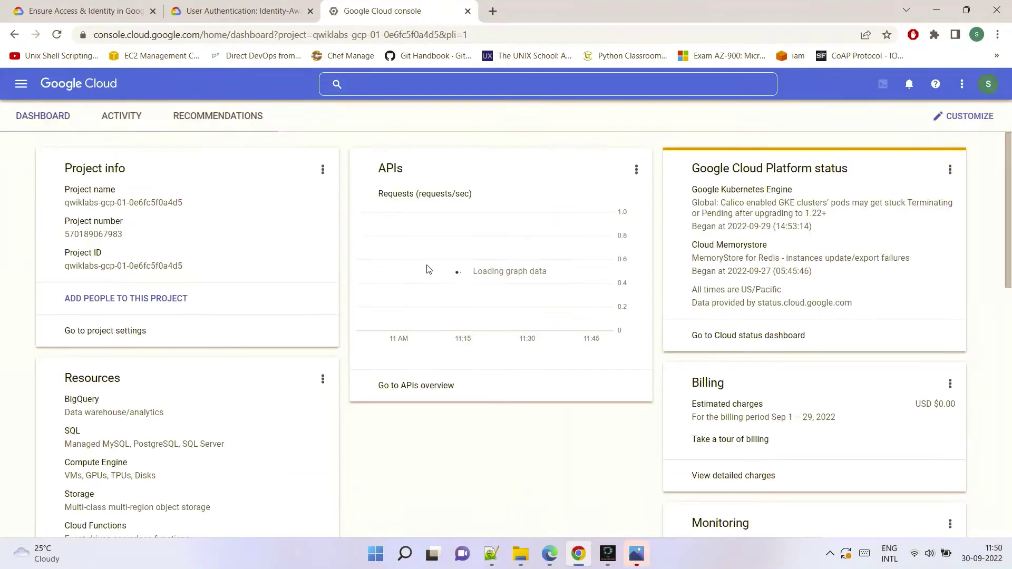
# In the lab instructions' "Download the code" section, copy the gsutil command that fetches user-authentication-with-iap.zip
pyautogui.hotkey('ctrl', 'shift', 'Tab')
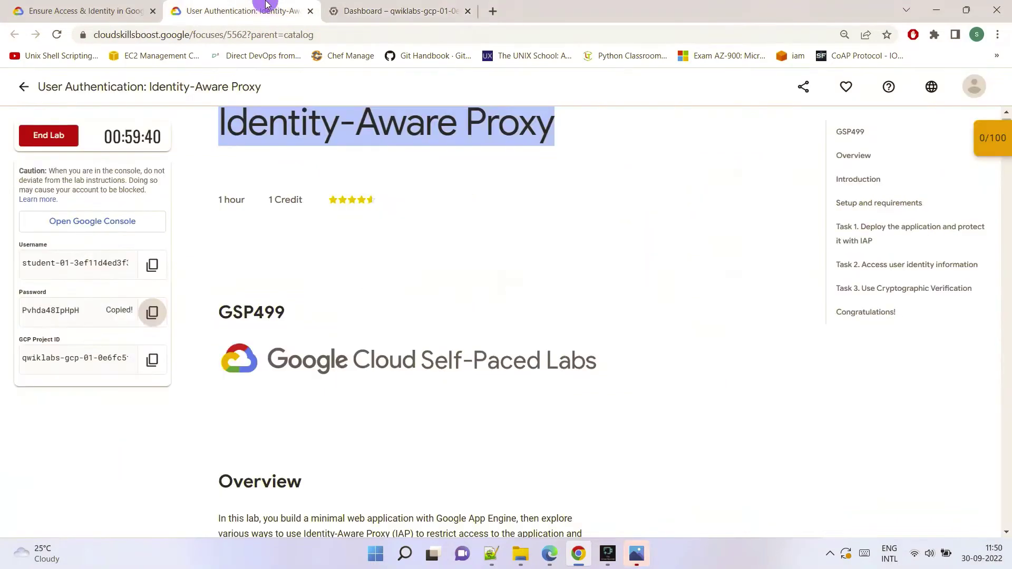
pyautogui.scroll(-20, 392, 302)
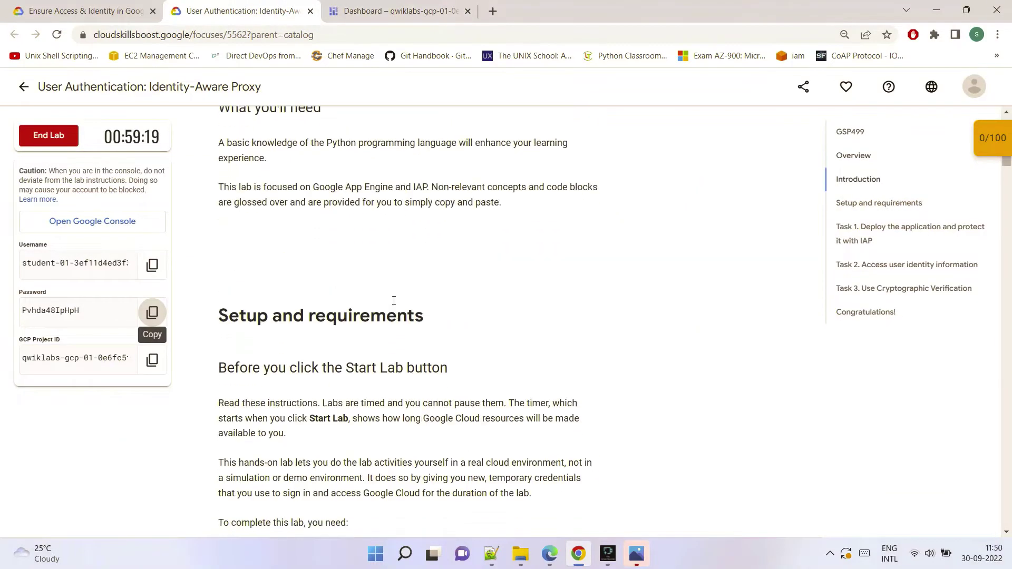
pyautogui.scroll(-15, 400, 308)
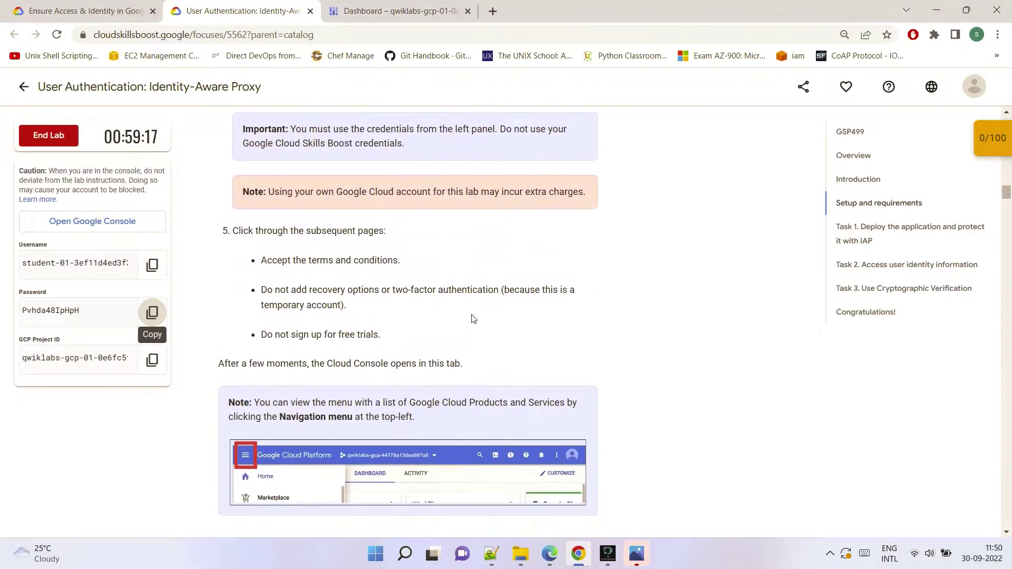
pyautogui.scroll(-5, 480, 317)
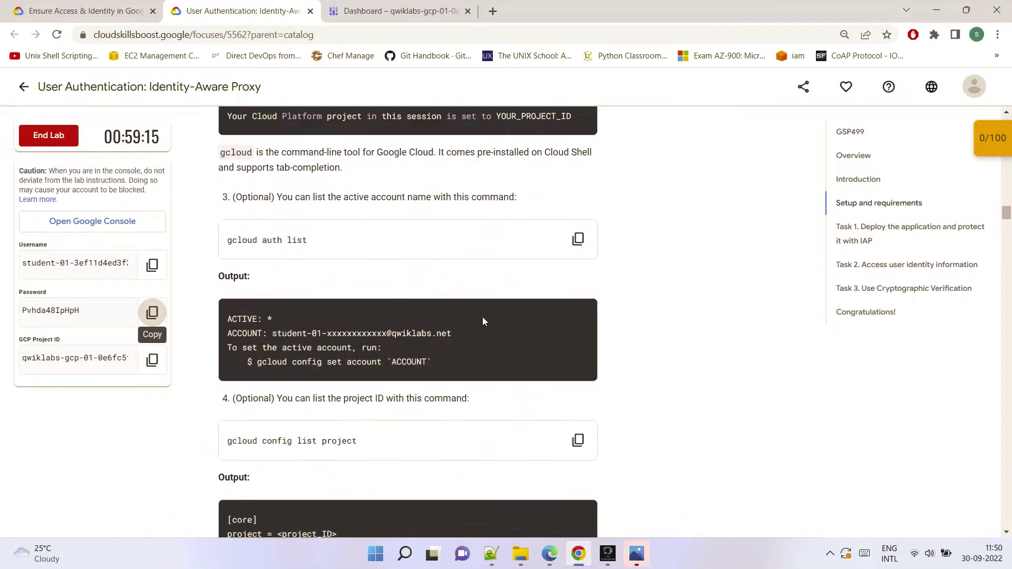
pyautogui.scroll(-3, 484, 321)
pyautogui.scroll(2, 481, 319)
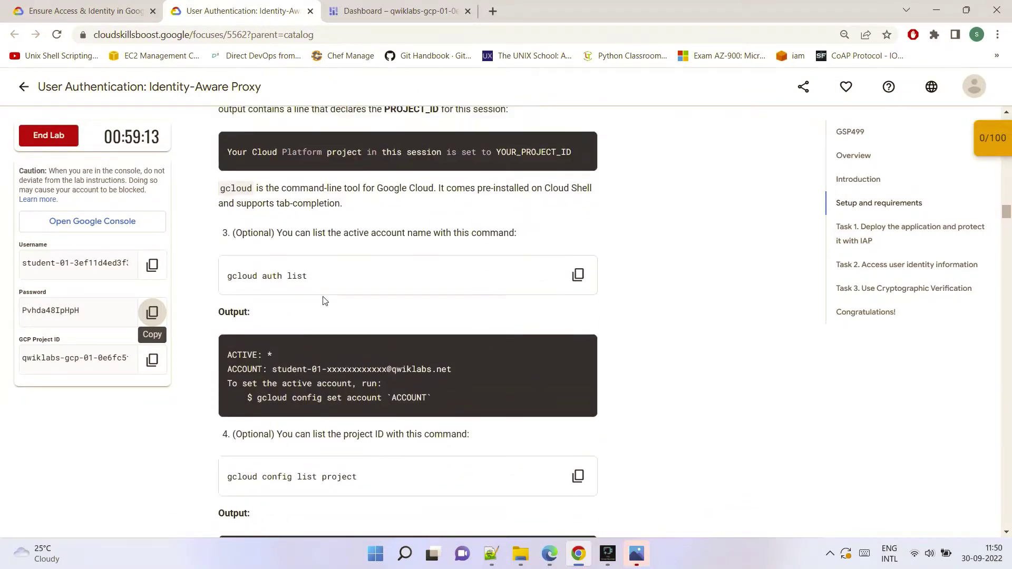
pyautogui.scroll(-12, 412, 302)
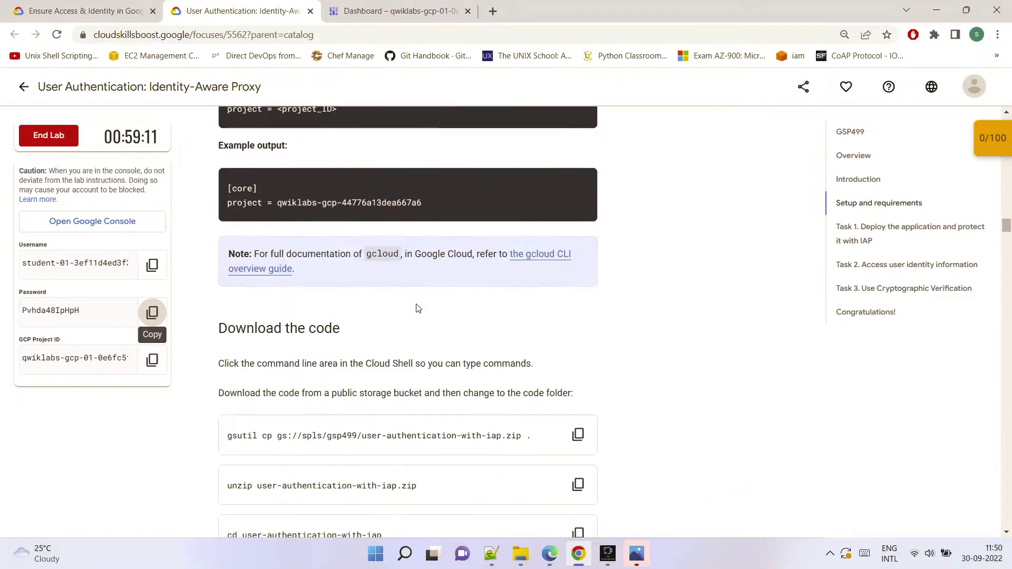
pyautogui.click(578, 302)
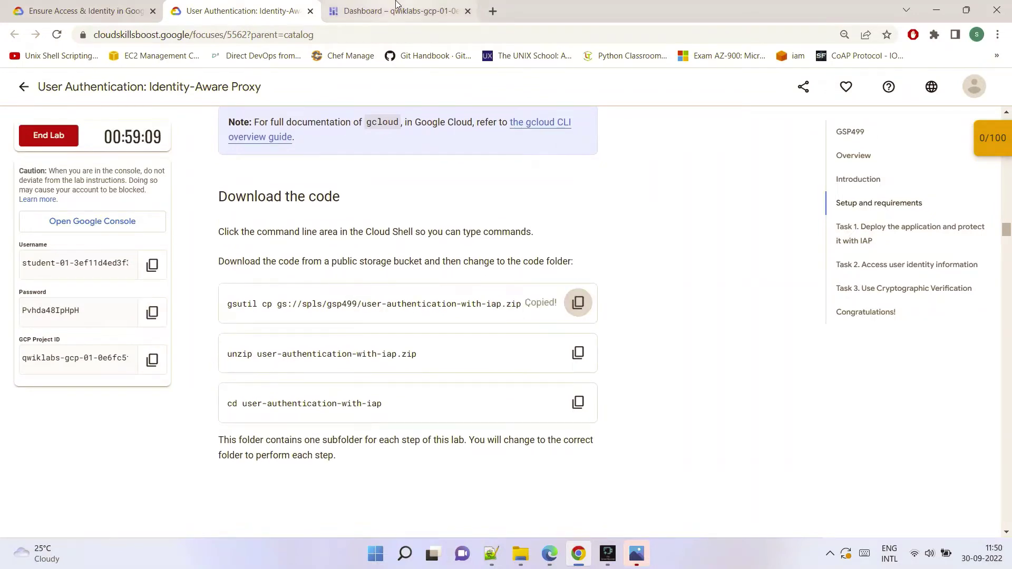
# Back in the Google Cloud console, agree to the Terms of Service and dismiss the support tools tip
pyautogui.click(401, 10)
pyautogui.click(352, 369)
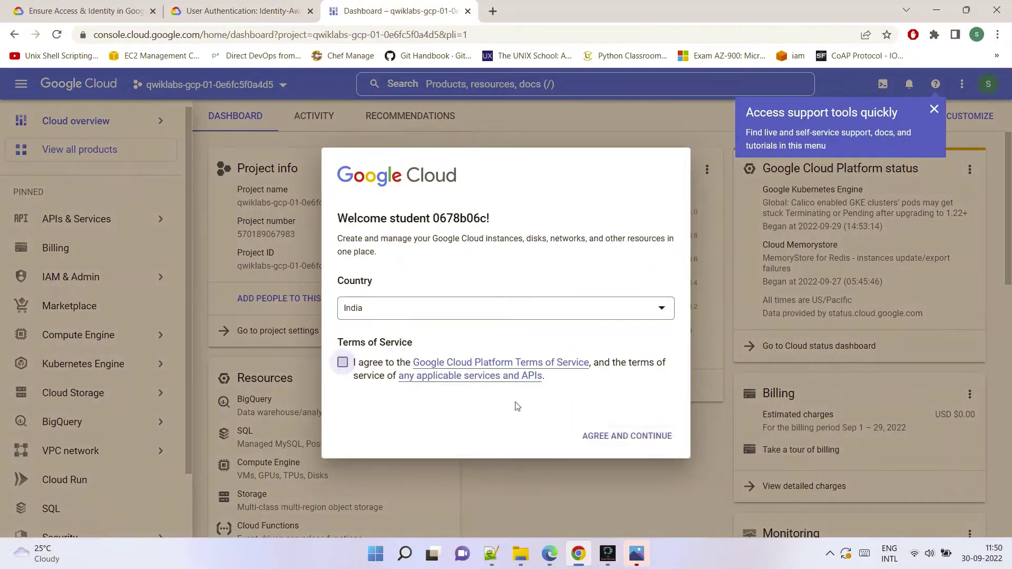
pyautogui.click(644, 436)
pyautogui.click(933, 112)
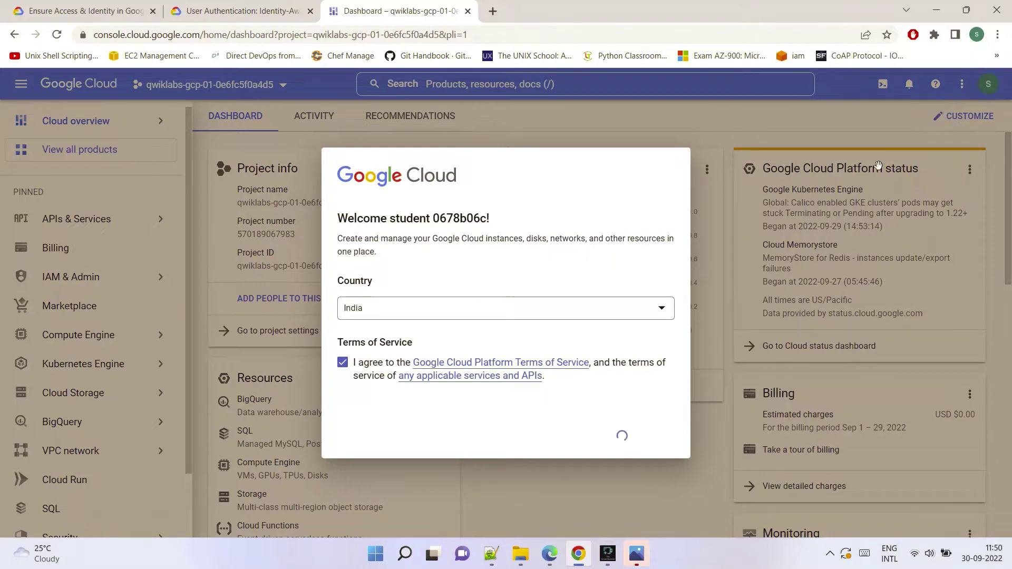
# Start a Cloud Shell session with an enlarged terminal, collapse the console navigation menu, and dismiss the session details tip
pyautogui.click(883, 84)
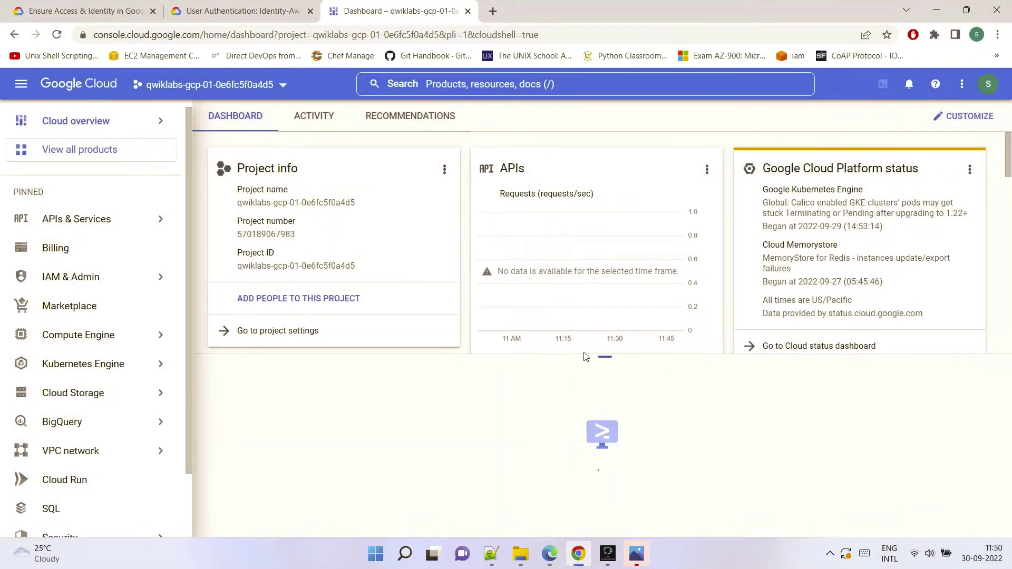
pyautogui.moveTo(605, 357); pyautogui.dragTo(599, 253)
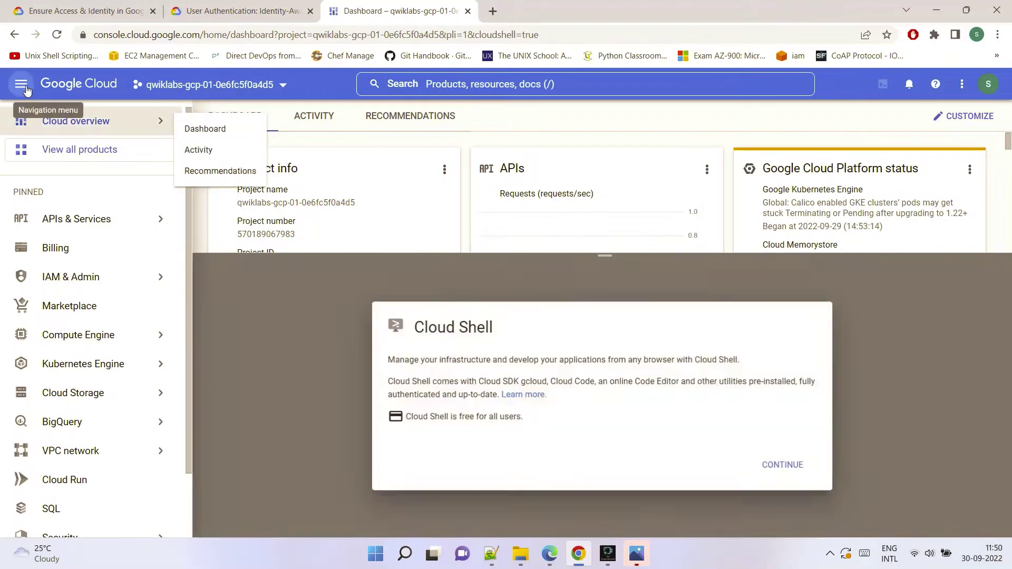
pyautogui.click(21, 84)
pyautogui.click(683, 465)
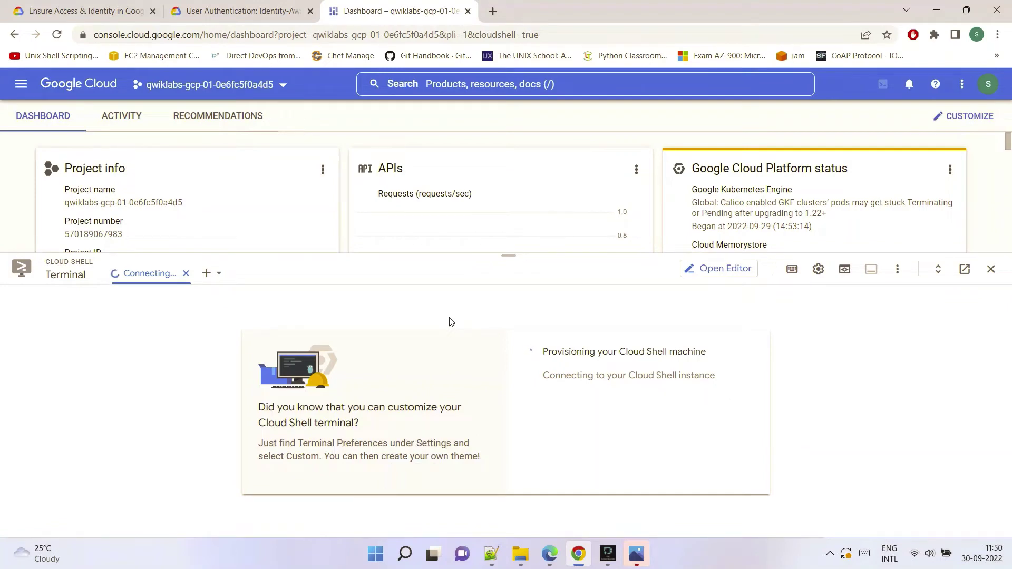
pyautogui.moveTo(509, 256); pyautogui.dragTo(513, 207)
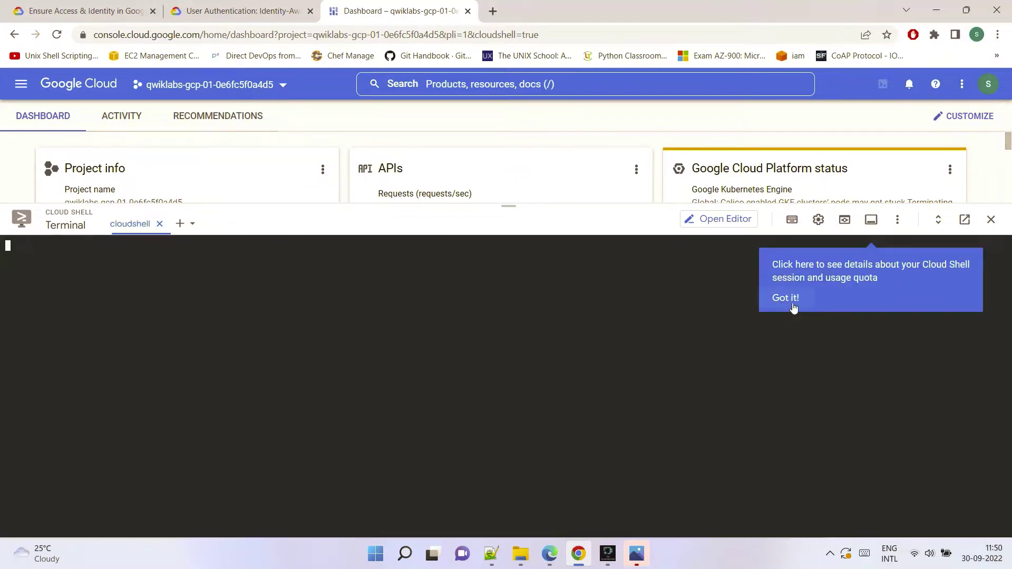
pyautogui.click(792, 307)
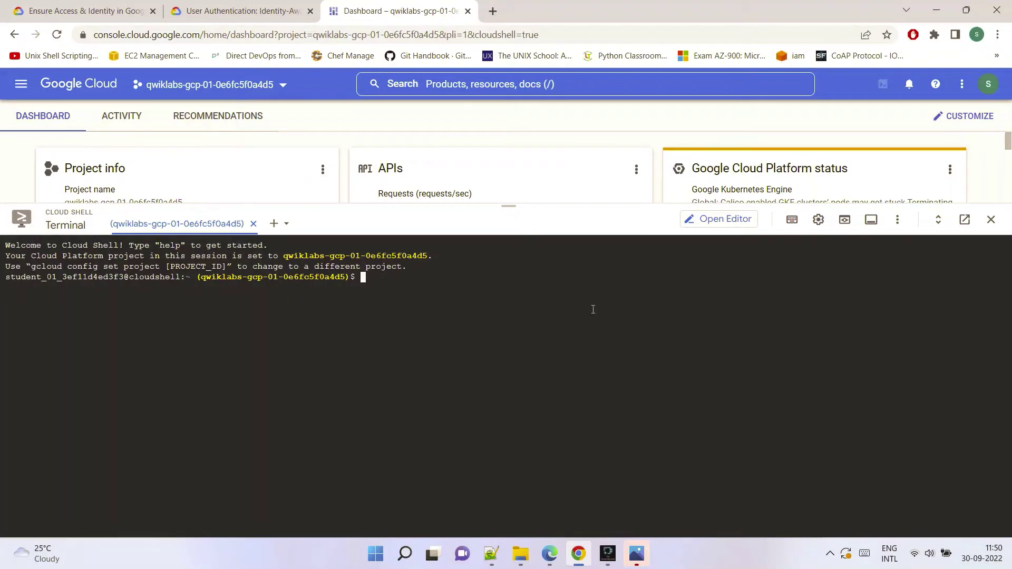
# Run "gsutil cp gs://spls/gsp499/user-authentication-with-iap.zip ." in Cloud Shell and authorize the API call
pyautogui.write('gsutil cp gs://spls/gsp499/user-authentication-with-iap.zip .')
pyautogui.press('Return')
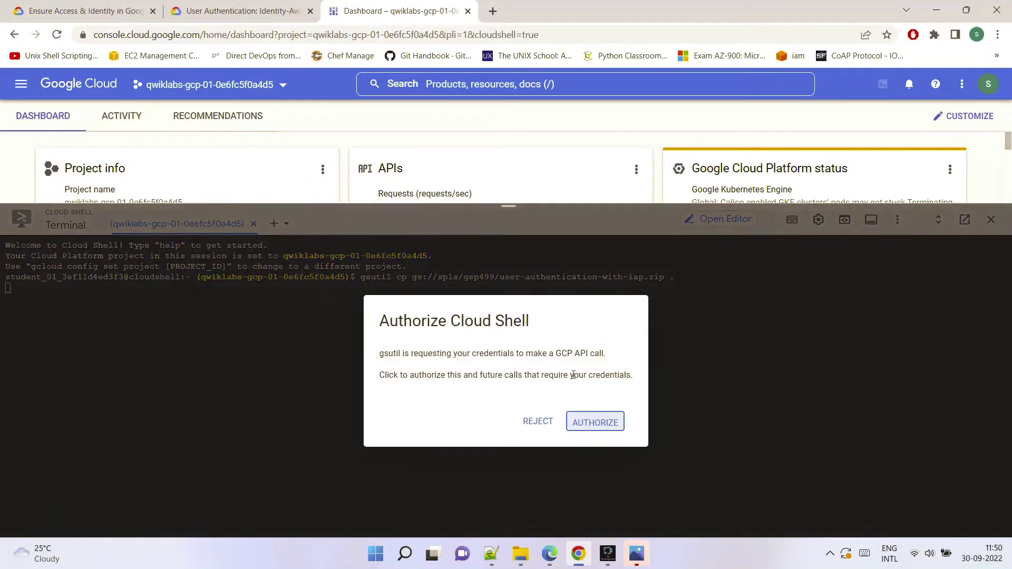
pyautogui.click(594, 421)
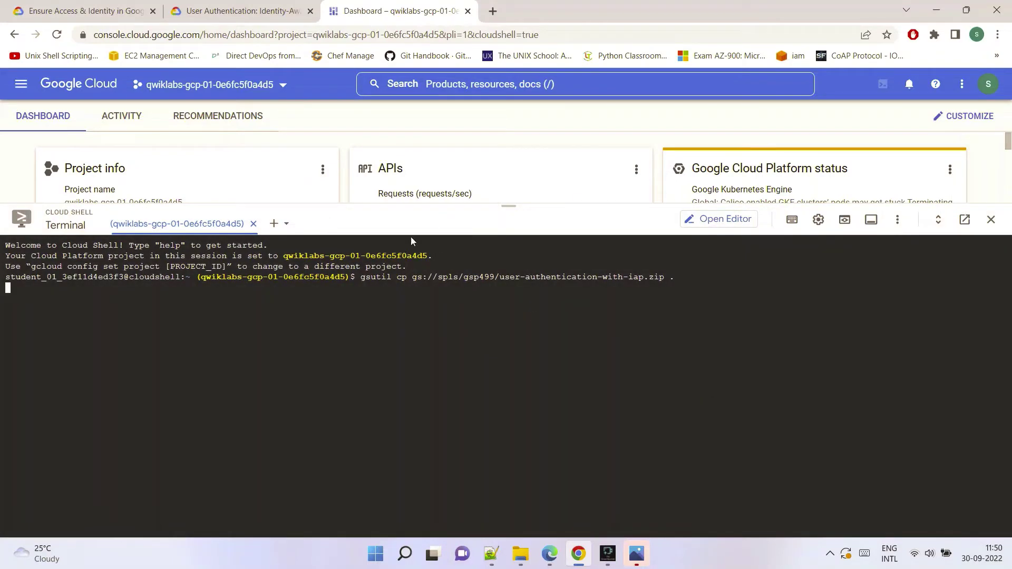
# Copy "unzip user-authentication-with-iap.zip" from the lab instructions and run it in Cloud Shell
pyautogui.click(261, 4)
pyautogui.scroll(-3, 468, 342)
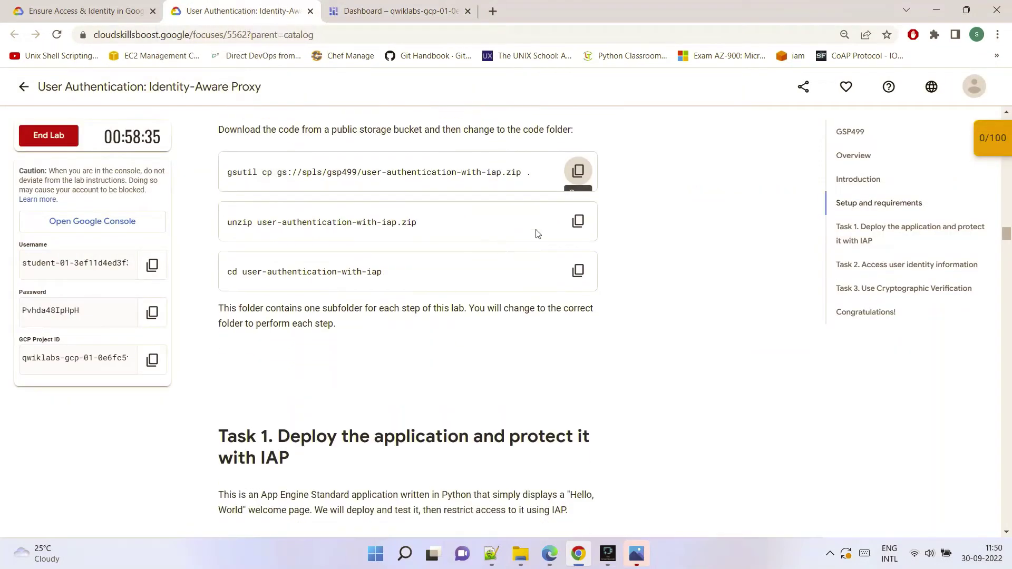
pyautogui.click(577, 221)
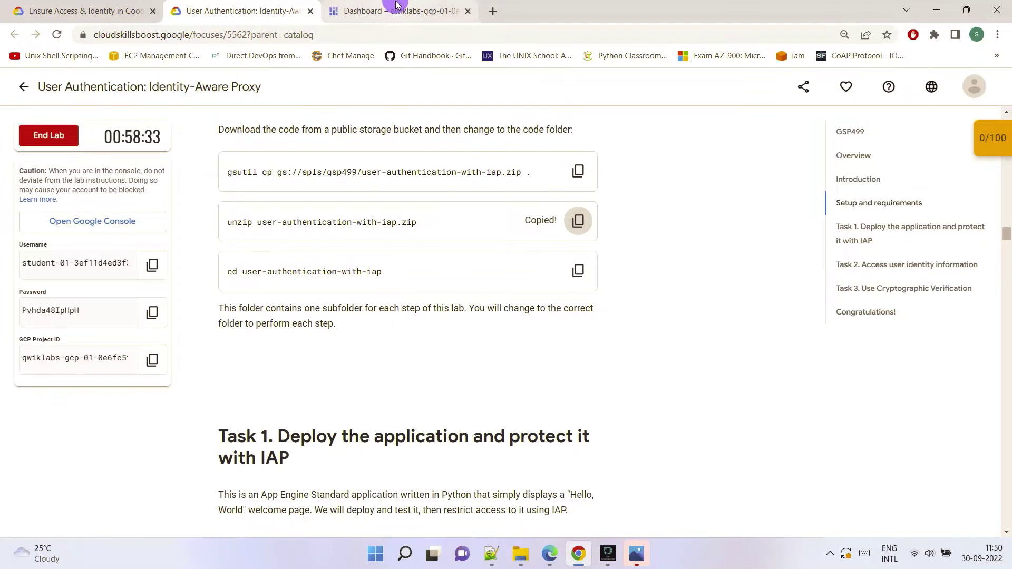
pyautogui.click(396, 5)
pyautogui.hotkey('ctrl', 'v')
pyautogui.press('Return')
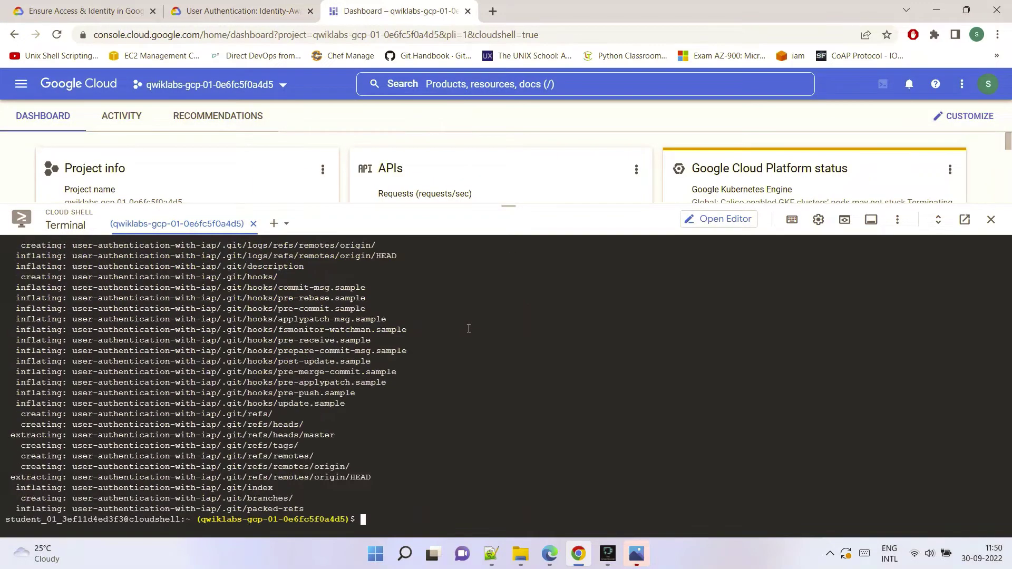
# Run the lab's "cd user-authentication-with-iap" command in Cloud Shell and check the working directory with pwd
pyautogui.click(247, 11)
pyautogui.scroll(-1, 499, 339)
pyautogui.scroll(-1, 499, 339)
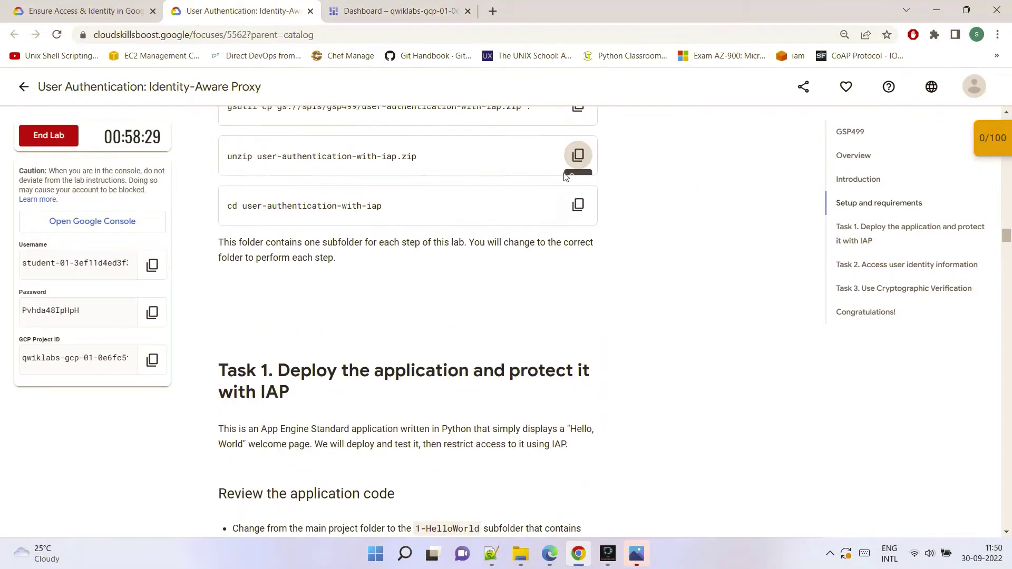
pyautogui.click(579, 206)
pyautogui.click(396, 10)
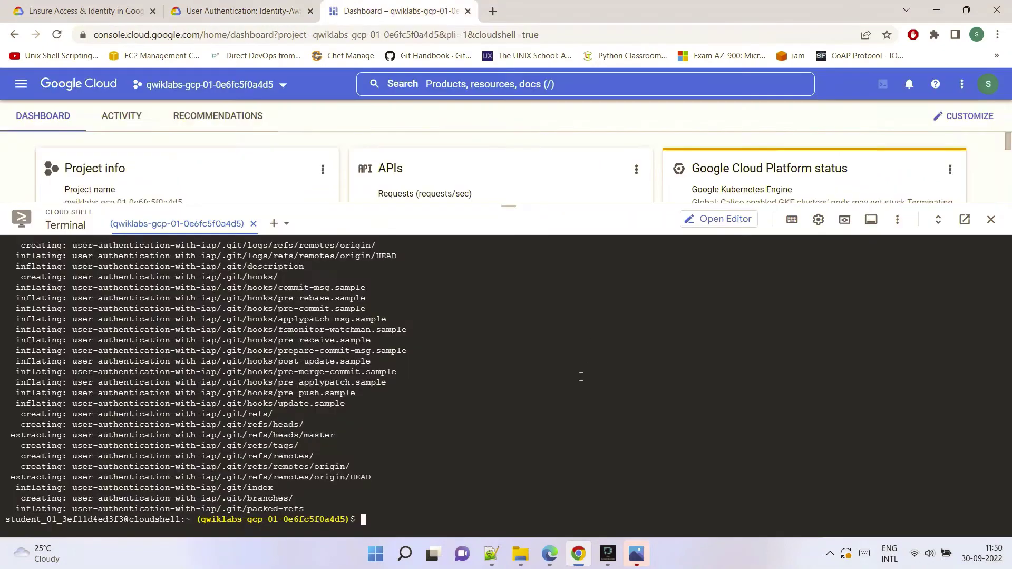
pyautogui.hotkey('ctrl', 'v')
pyautogui.press('Return')
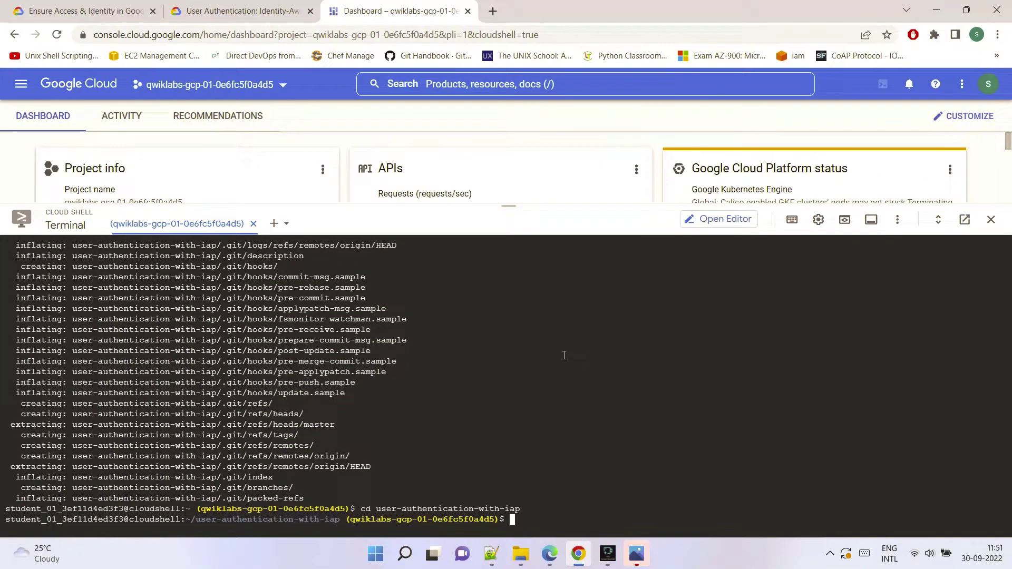
pyautogui.write('pwd')
pyautogui.press('Return')
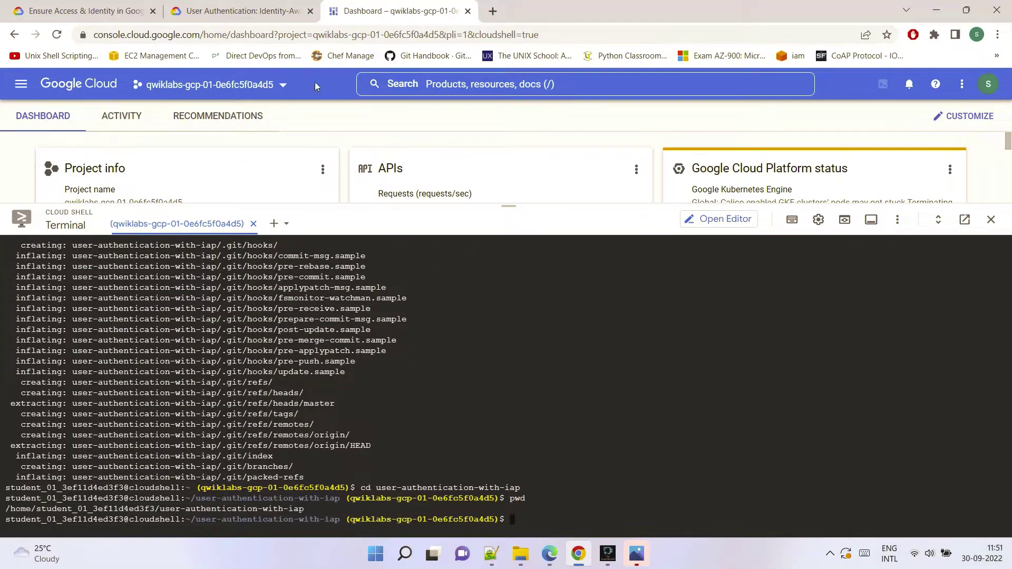
# Copy "cd 1-HelloWorld" from Task 1 of the lab and run it in Cloud Shell
pyautogui.click(263, 11)
pyautogui.scroll(-8, 554, 220)
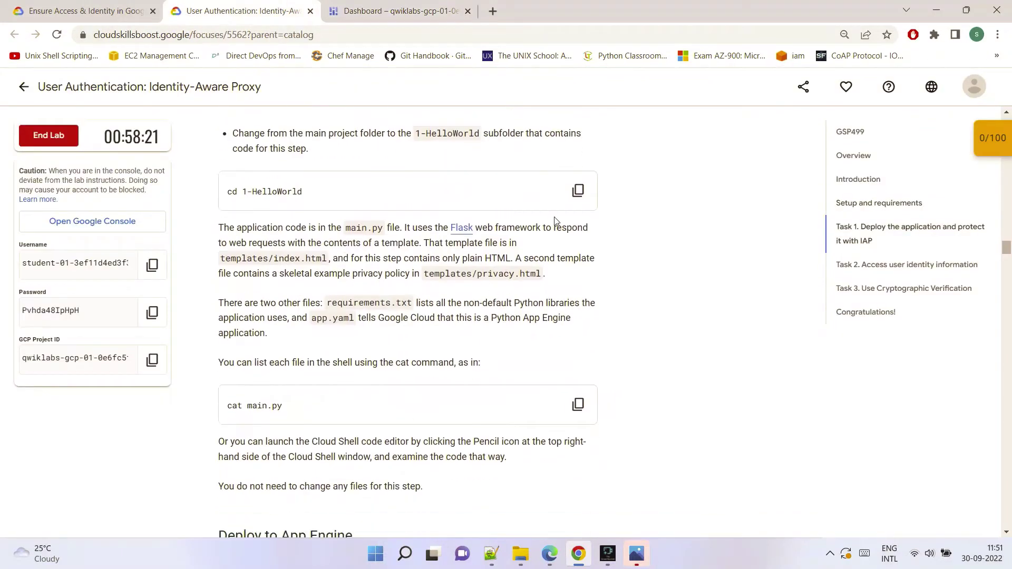
pyautogui.click(578, 190)
pyautogui.click(399, 11)
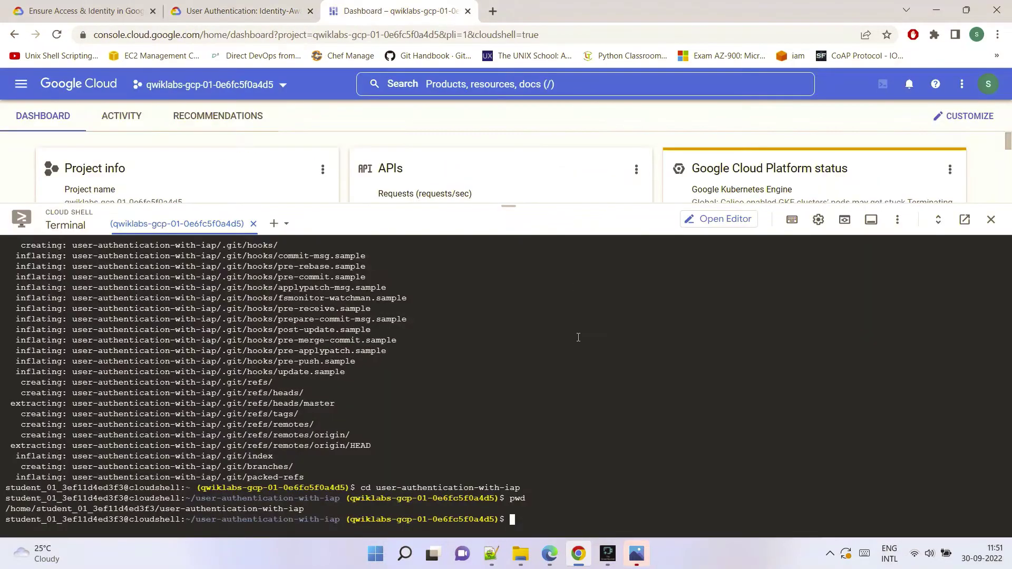
pyautogui.hotkey('ctrl', 'v')
pyautogui.press('Return')
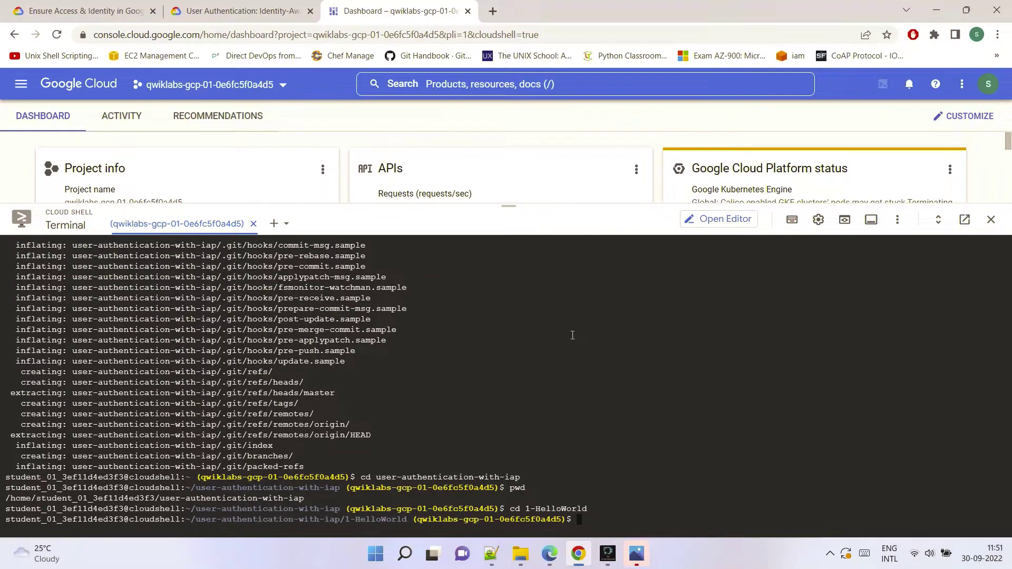
# Copy "cat main.py" from the lab instructions and run it in Cloud Shell to list the application code
pyautogui.click(242, 10)
pyautogui.scroll(-4, 597, 243)
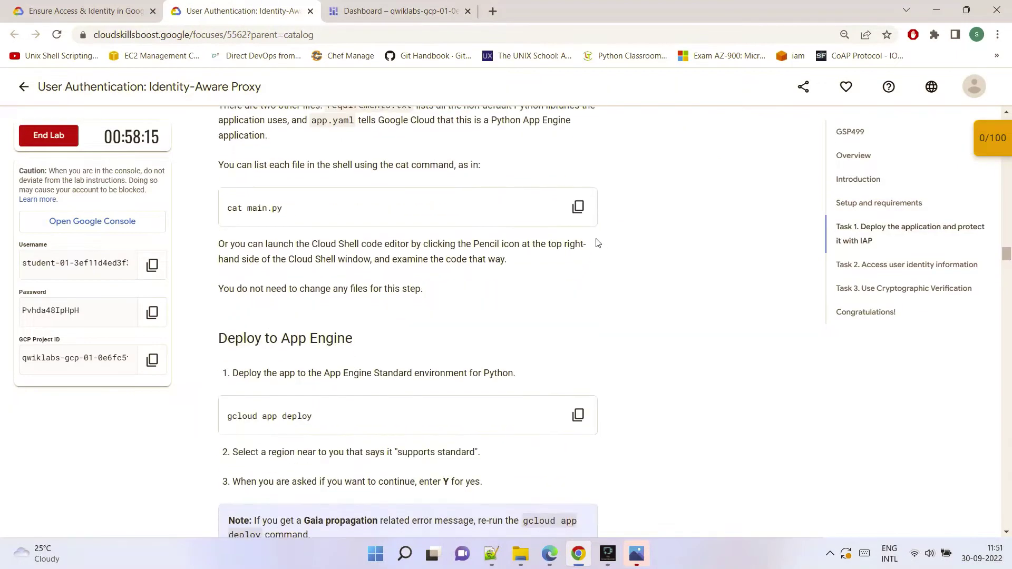
pyautogui.click(578, 207)
pyautogui.click(399, 11)
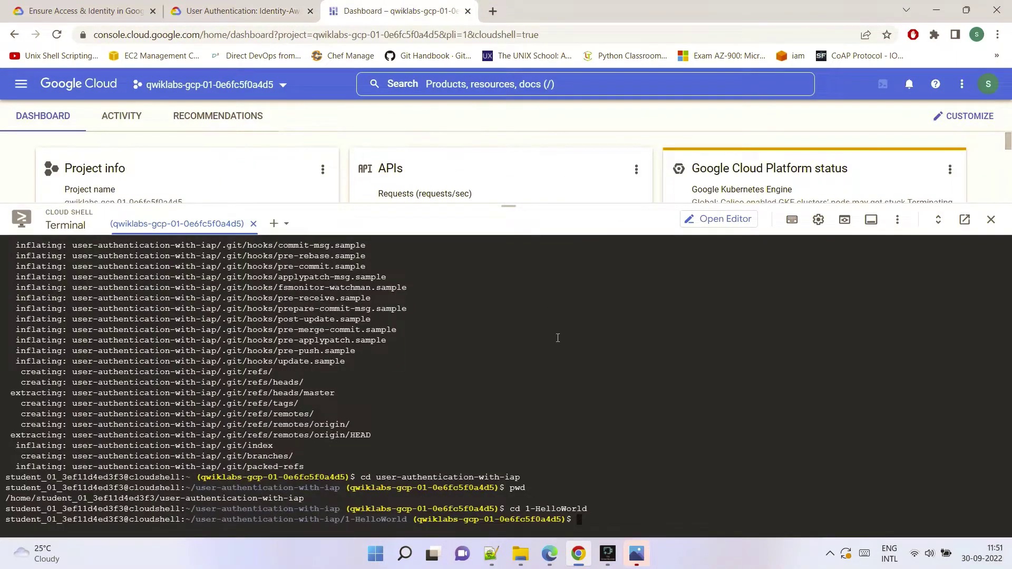
pyautogui.hotkey('ctrl', 'v')
pyautogui.press('Return')
# Enlarge the Cloud Shell terminal further and review the Flask code printed from main.py
pyautogui.scroll(5, 542, 348)
pyautogui.scroll(-5, 527, 369)
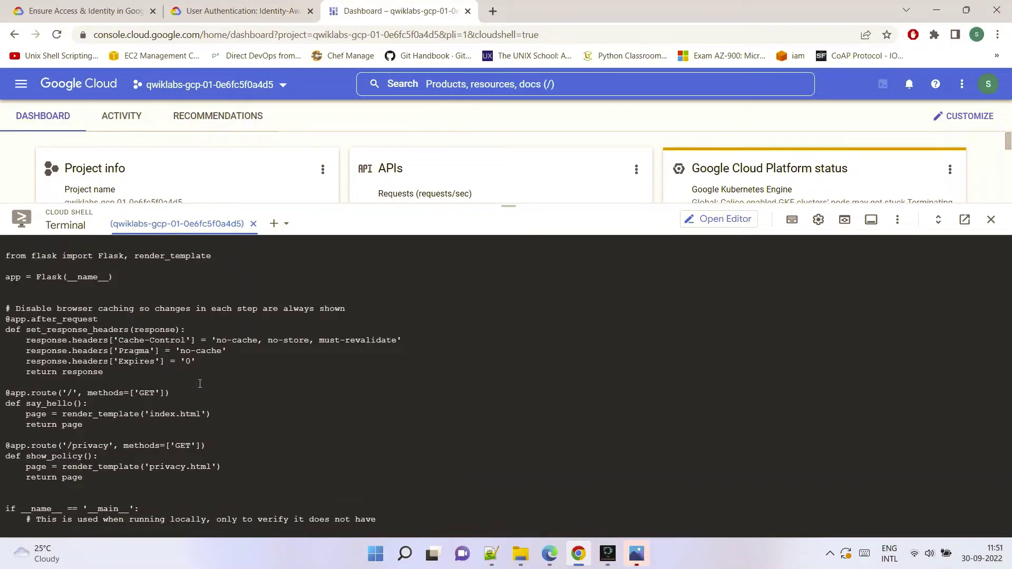
pyautogui.scroll(5, 214, 470)
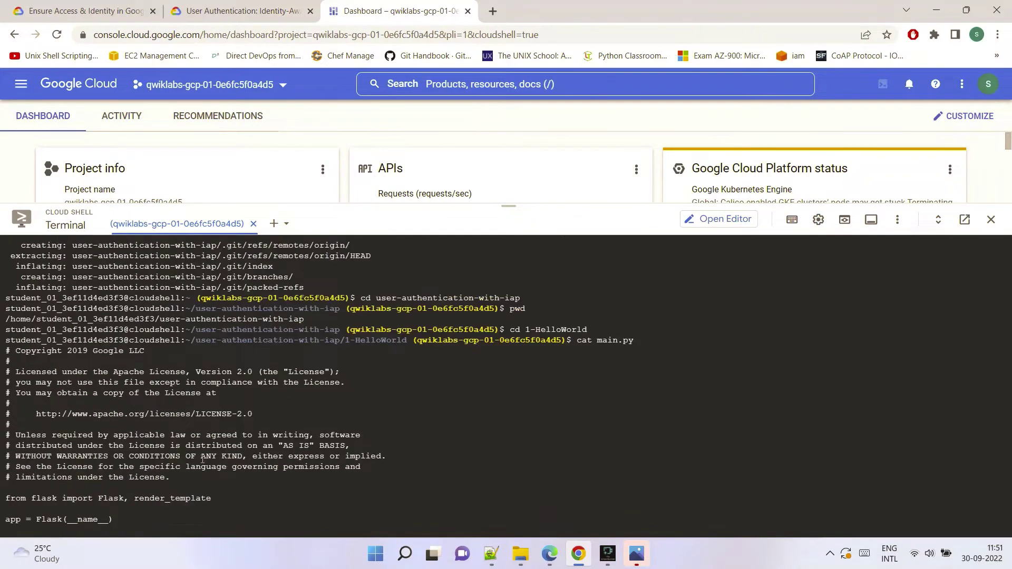
pyautogui.moveTo(508, 206); pyautogui.dragTo(509, 129)
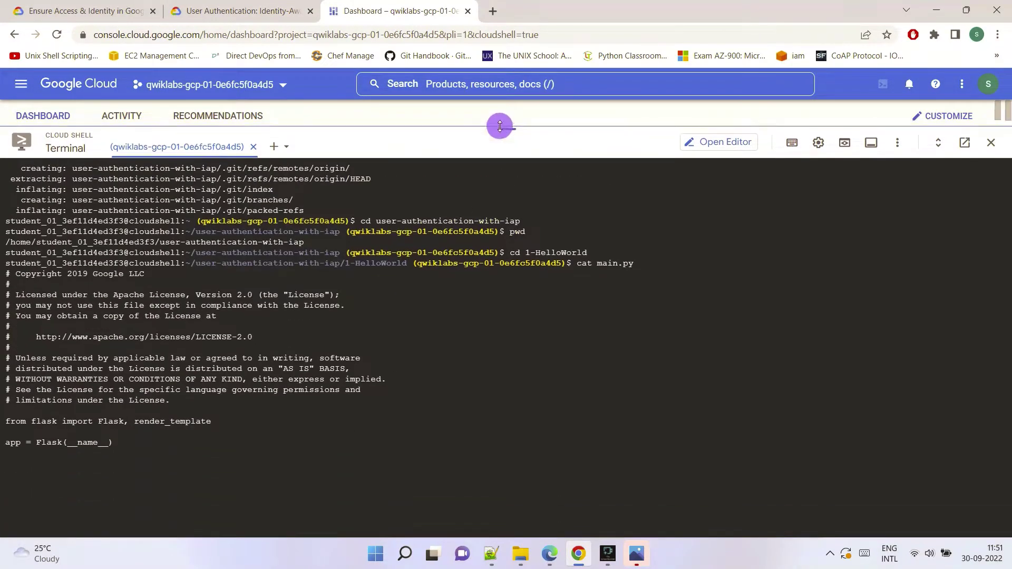
pyautogui.scroll(-5, 238, 285)
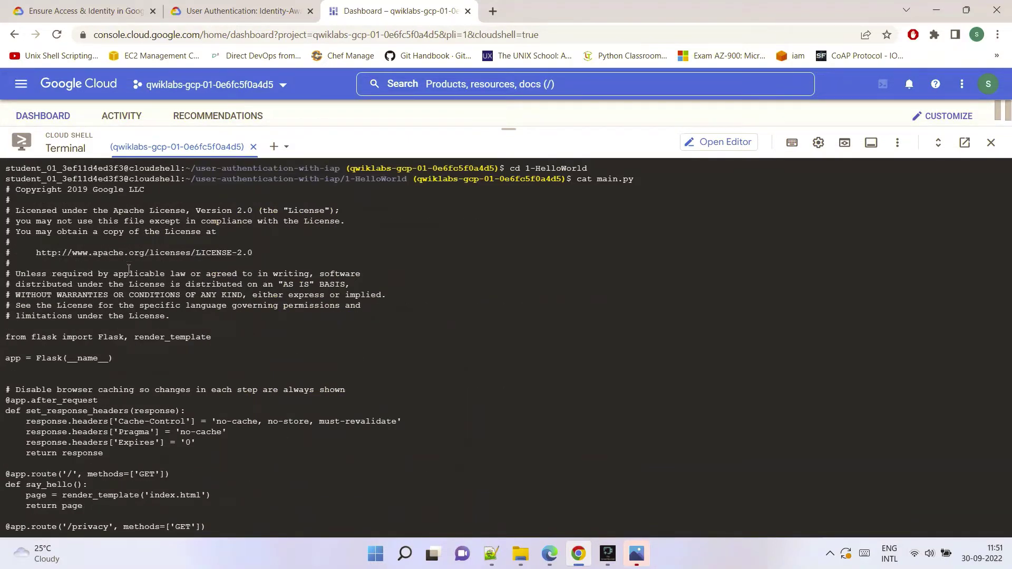
# Copy "gcloud app deploy" from the lab, run it in Cloud Shell and choose region 1, asia-east1
pyautogui.scroll(-5, 153, 298)
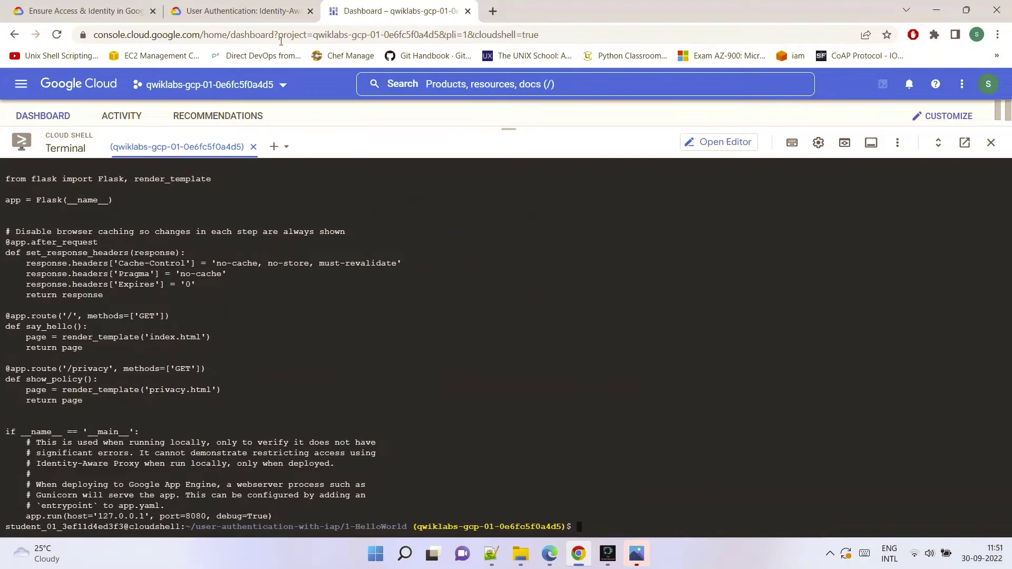
pyautogui.click(243, 11)
pyautogui.scroll(-4, 560, 366)
pyautogui.click(582, 227)
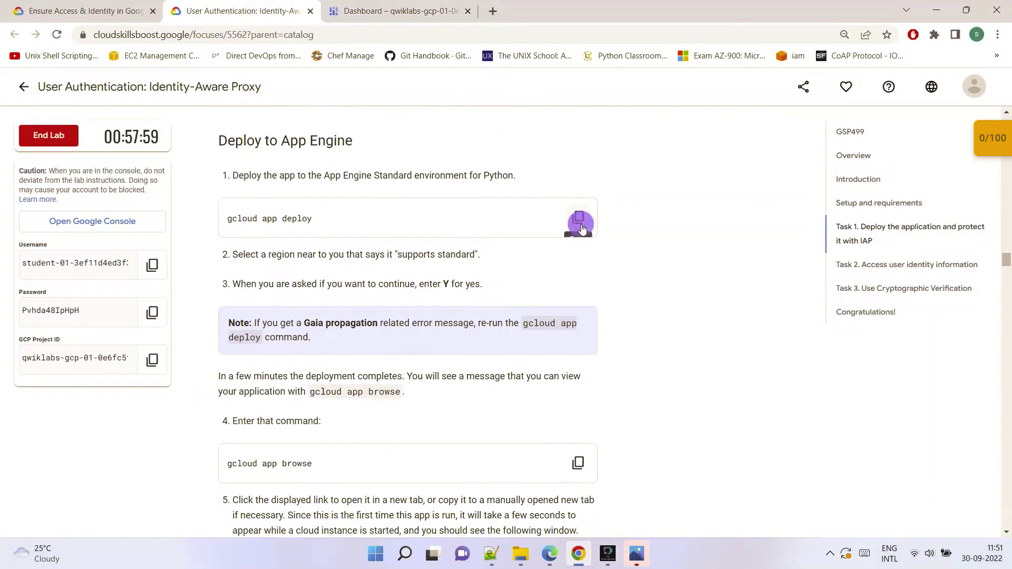
pyautogui.click(400, 10)
pyautogui.hotkey('ctrl', 'v')
pyautogui.press('Return')
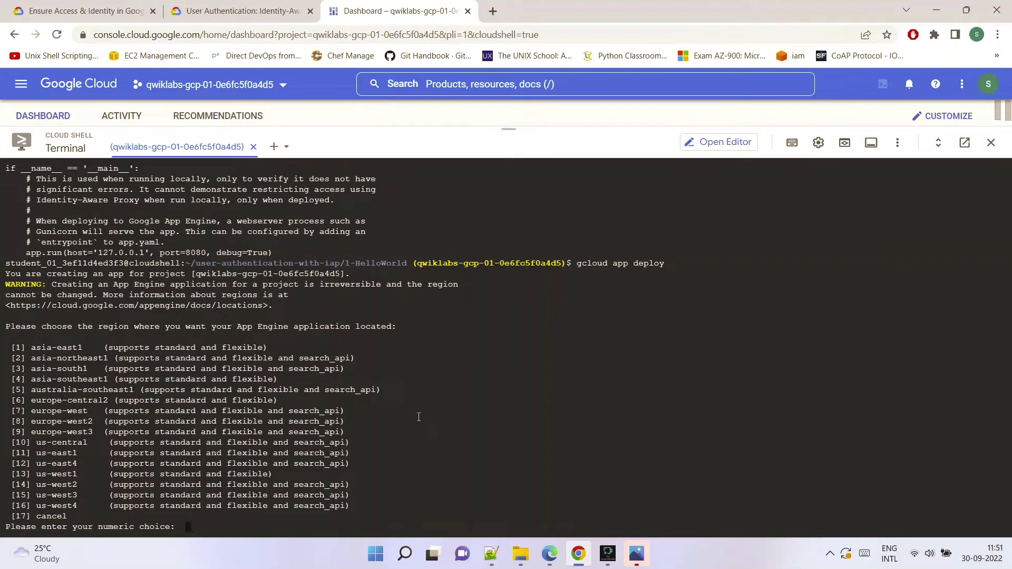
pyautogui.write('1')
pyautogui.press('Return')
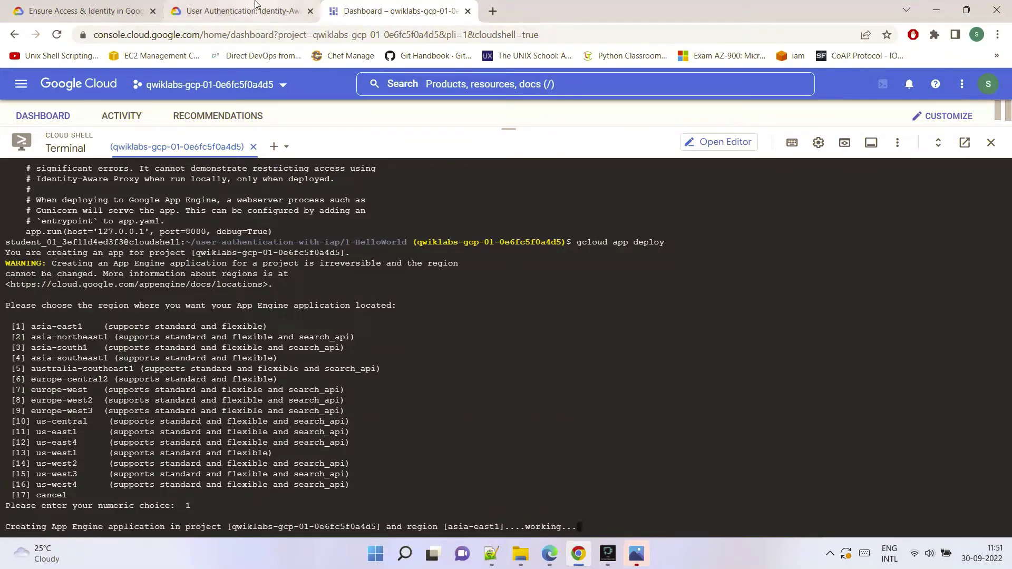
# Return to the lab's Deploy to App Engine instructions and copy the "gcloud app browse" command
pyautogui.moveTo(255, 4)
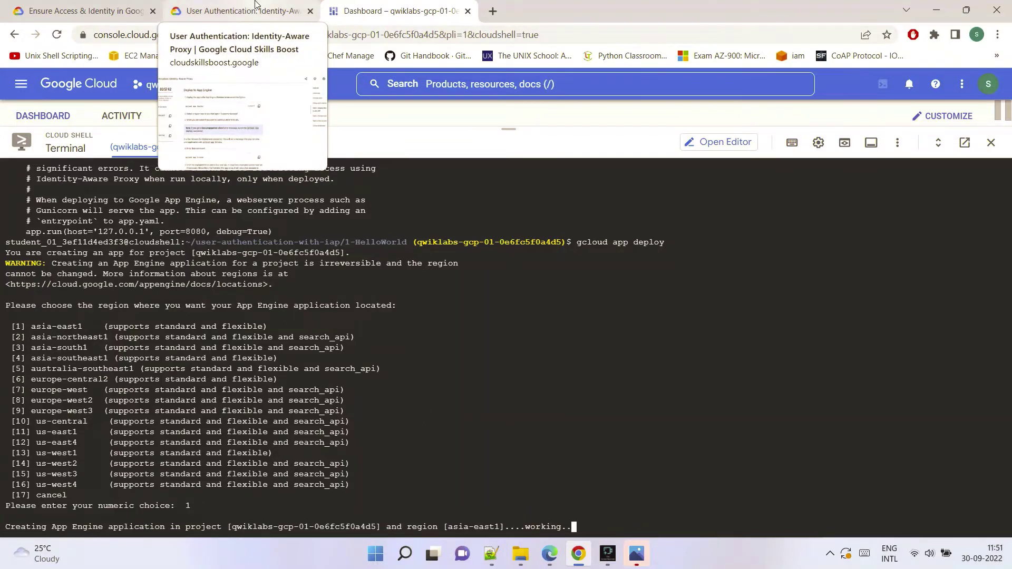
pyautogui.click(255, 4)
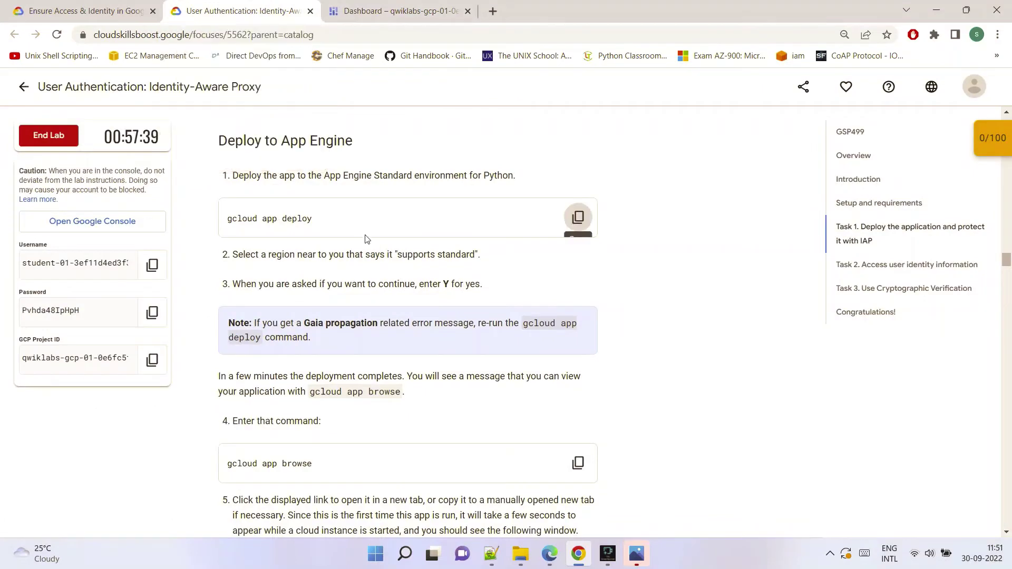
pyautogui.scroll(-4, 421, 281)
pyautogui.scroll(2, 420, 281)
pyautogui.scroll(-2, 420, 281)
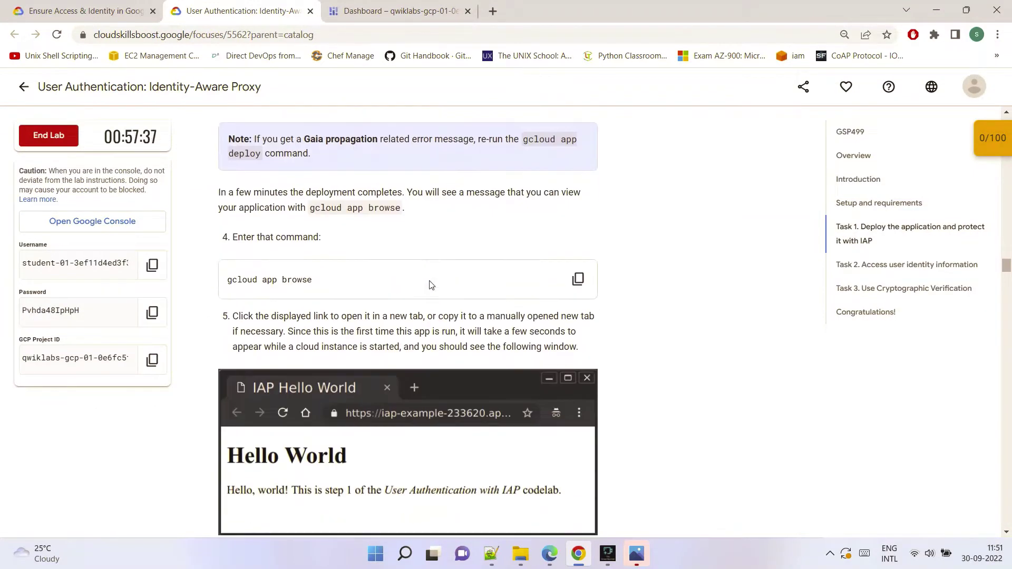
pyautogui.click(424, 4)
pyautogui.click(248, 10)
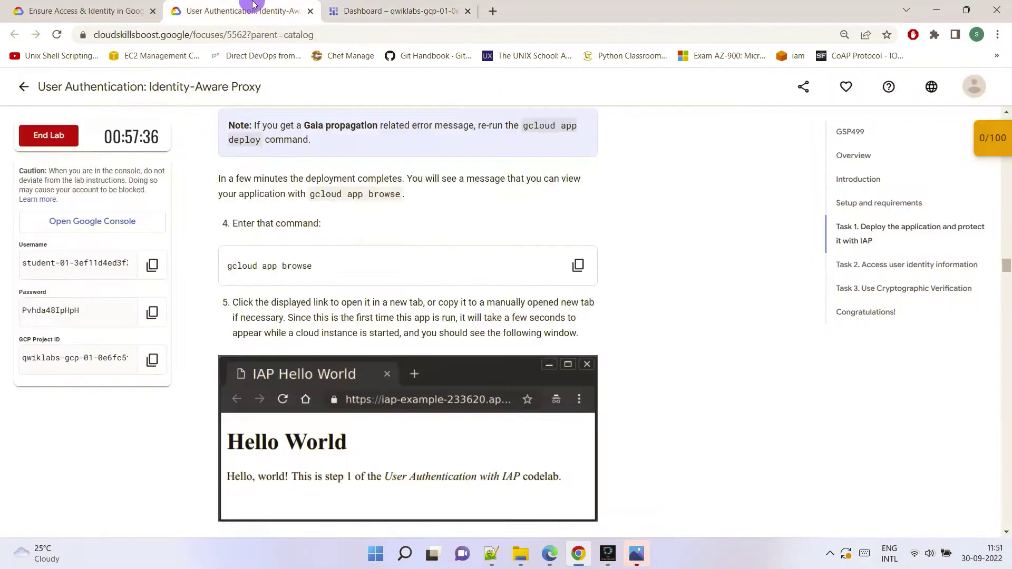
pyautogui.scroll(-1, 559, 336)
pyautogui.scroll(1, 576, 266)
pyautogui.click(577, 263)
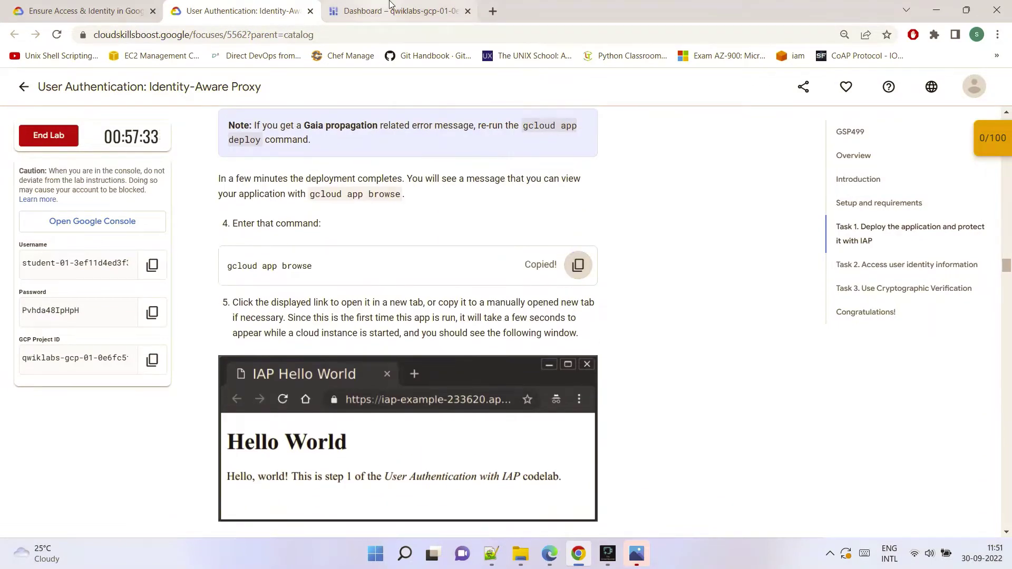
# Go back to Cloud Shell and answer Y to continue the App Engine deployment
pyautogui.hotkey('ctrl', 'Tab')
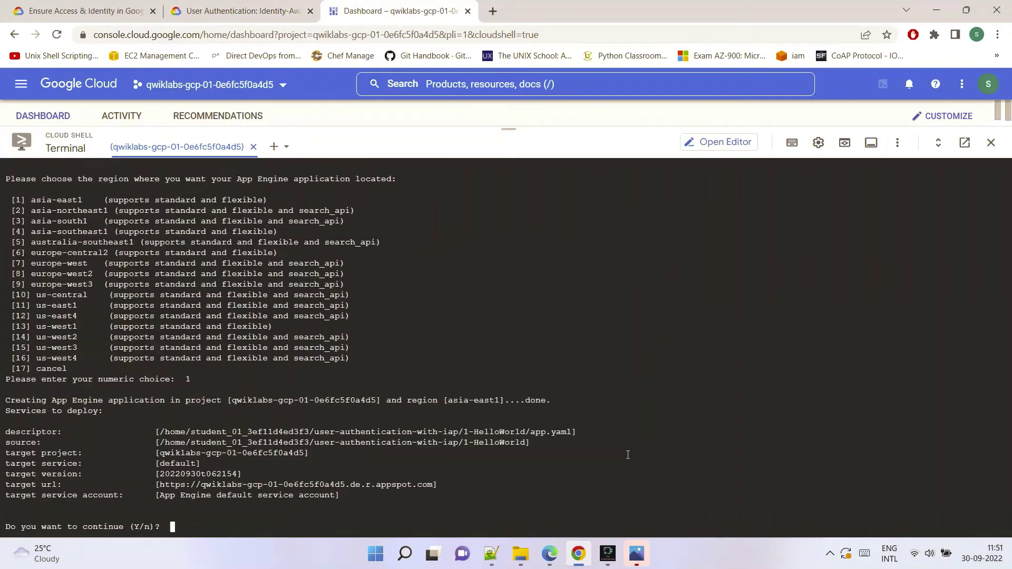
pyautogui.write('Y')
pyautogui.press('Return')
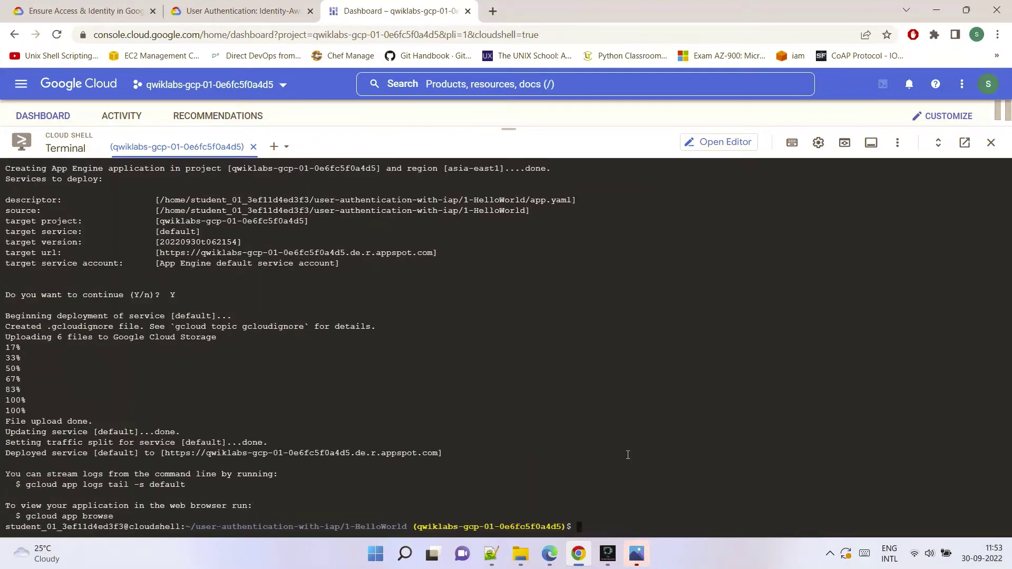
# Run the copied "gcloud app browse" command in Cloud Shell and open the app link it returns
pyautogui.hotkey('ctrl', 'v')
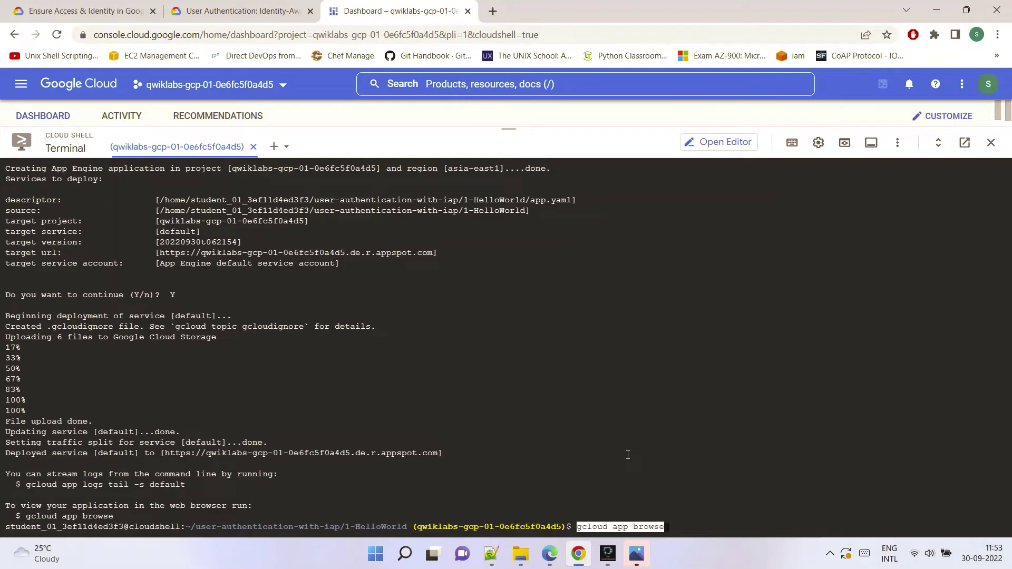
pyautogui.press('Return')
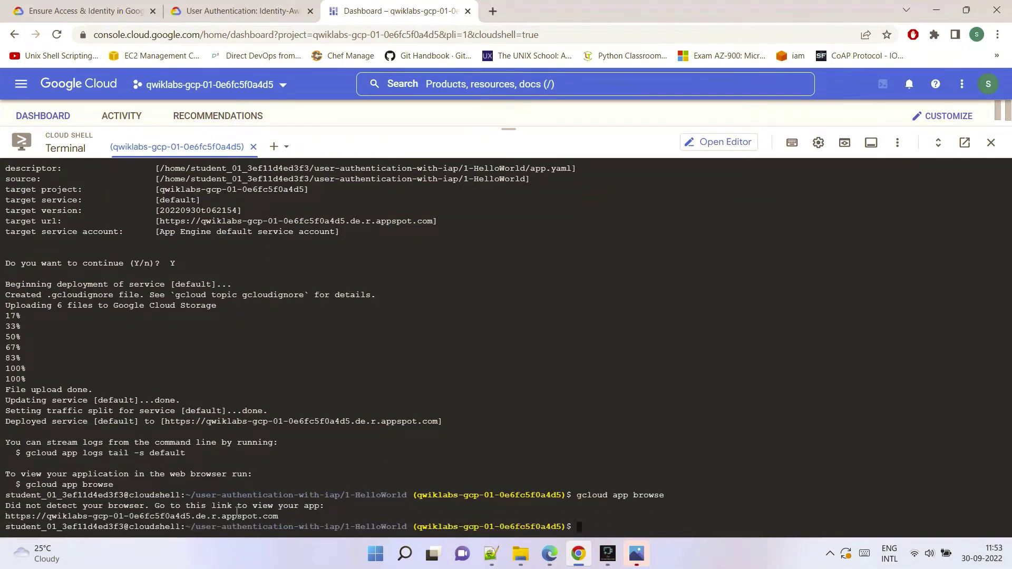
pyautogui.click(211, 518)
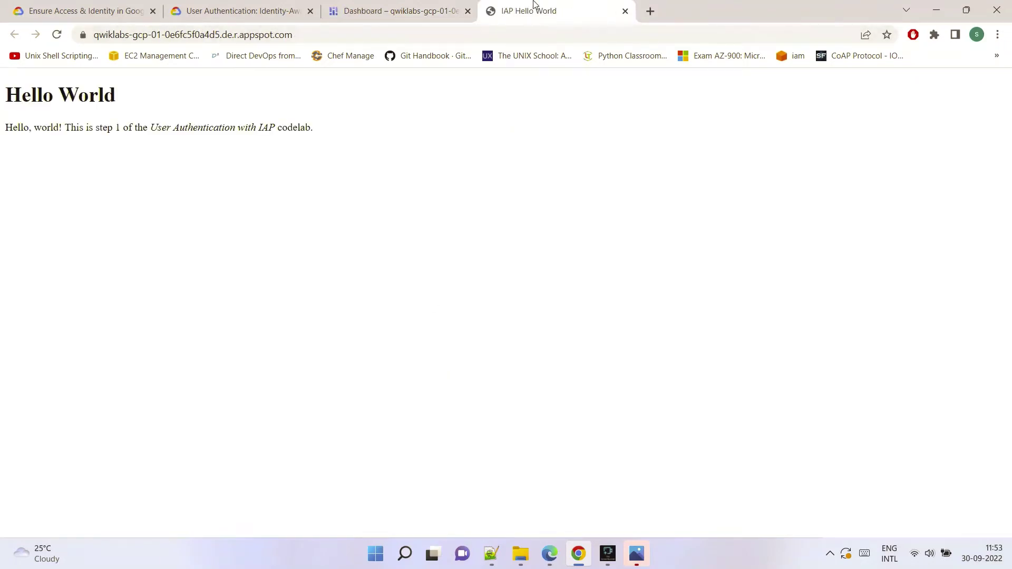
# Return to the lab and check progress for the "Deploy an App Engine application" objective
pyautogui.click(416, 13)
pyautogui.click(267, 5)
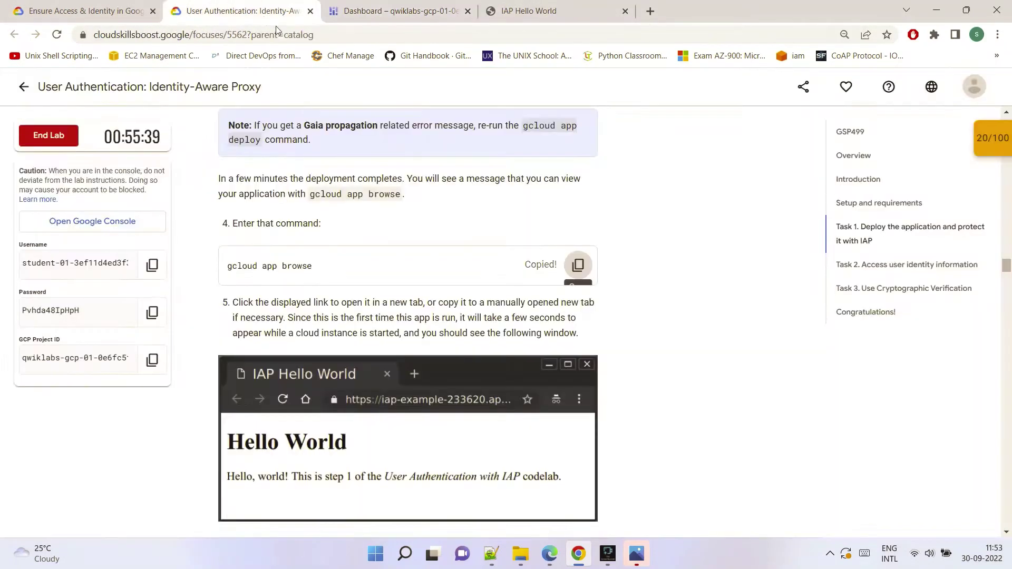
pyautogui.scroll(-7, 359, 254)
pyautogui.click(359, 253)
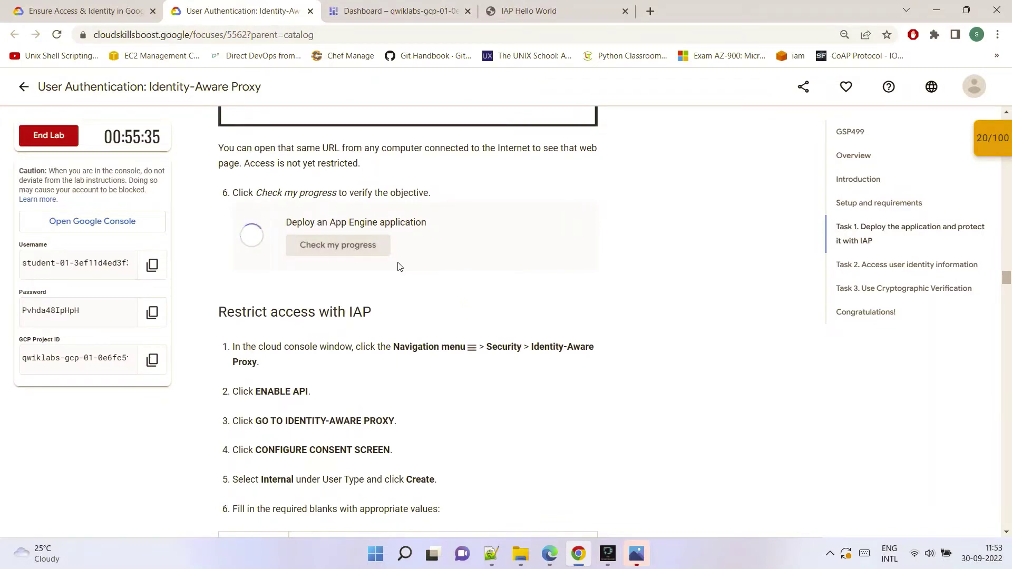
pyautogui.scroll(4, 390, 264)
pyautogui.scroll(-7, 390, 264)
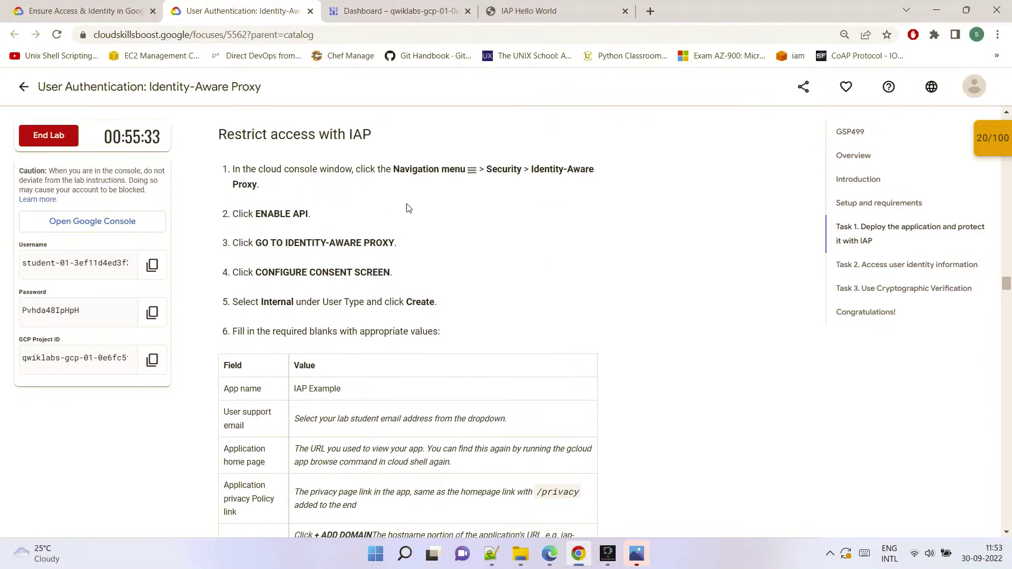
# Shrink the Cloud Shell terminal in the console, search for "secu" and open the Security page
pyautogui.click(417, 10)
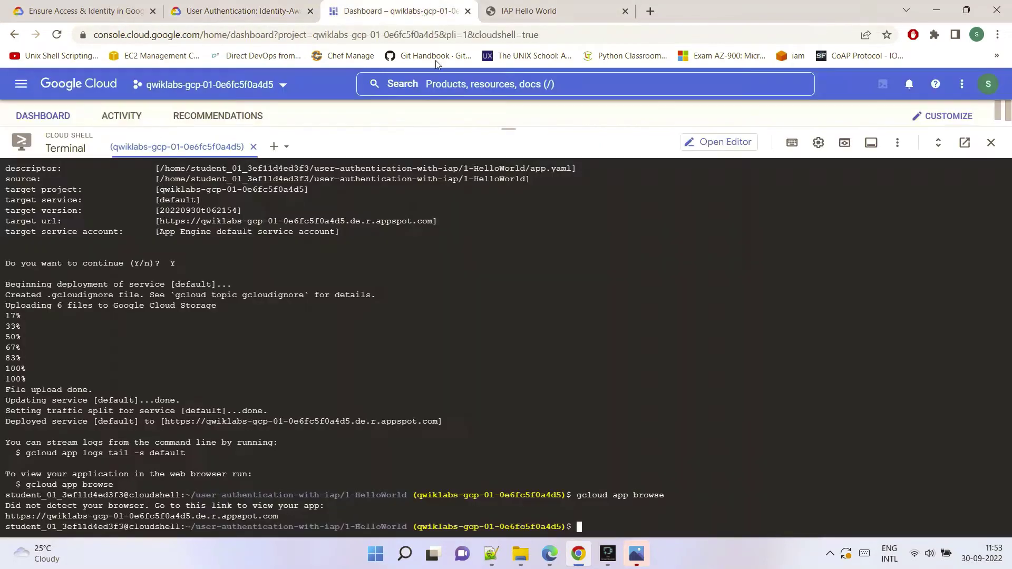
pyautogui.moveTo(507, 131); pyautogui.dragTo(514, 313)
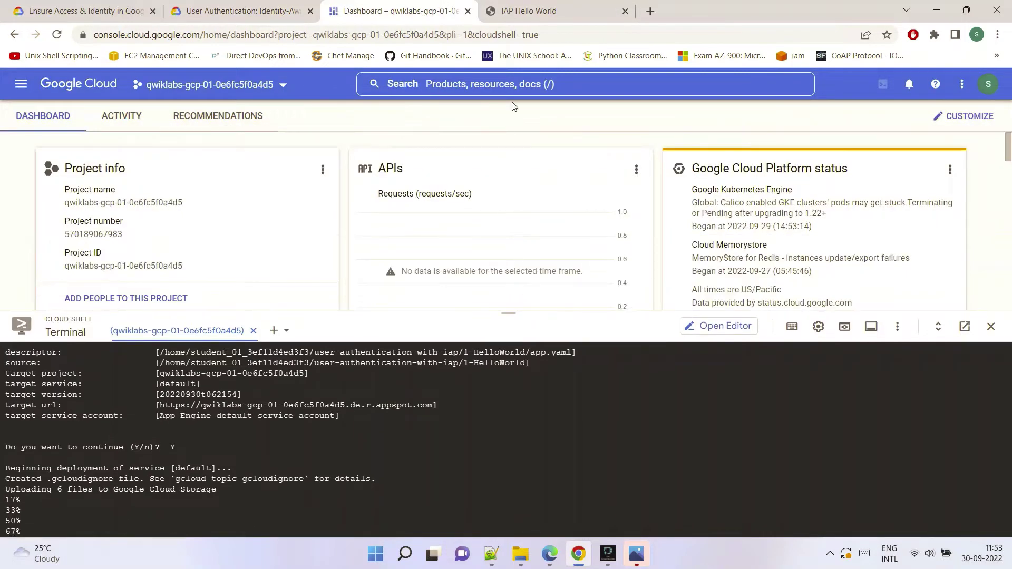
pyautogui.click(519, 90)
pyautogui.write('security')
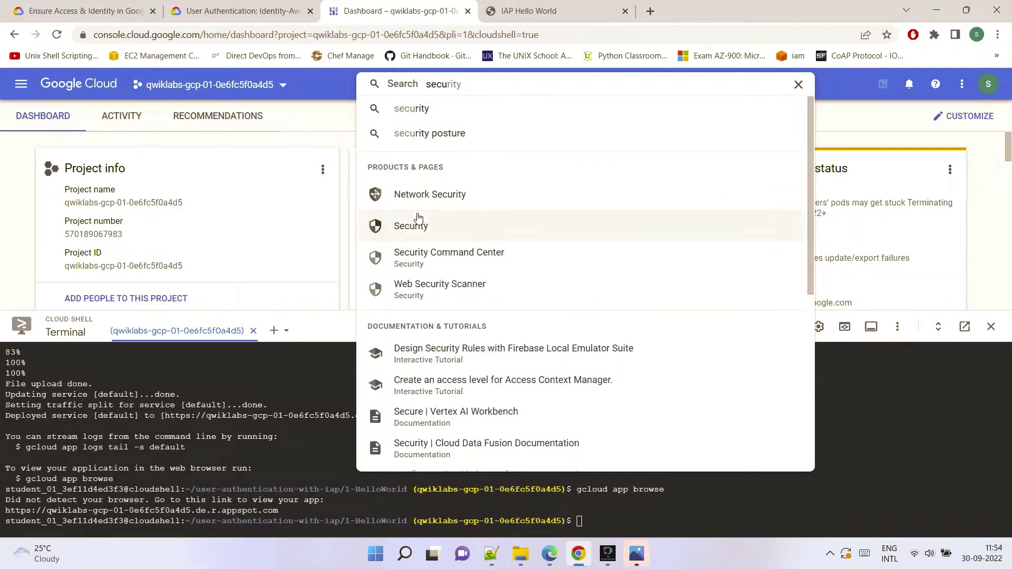
pyautogui.click(410, 227)
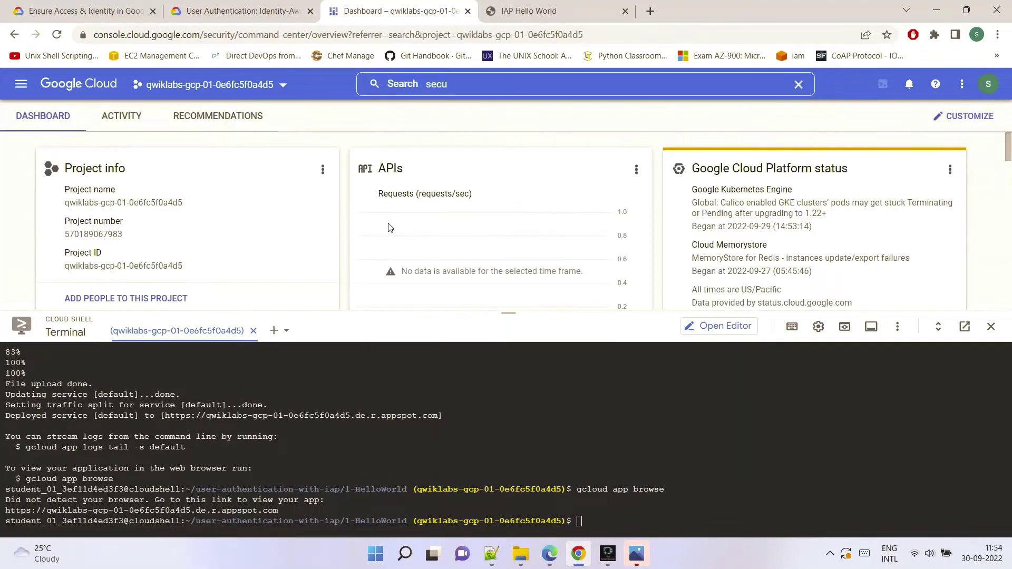
pyautogui.click(479, 89)
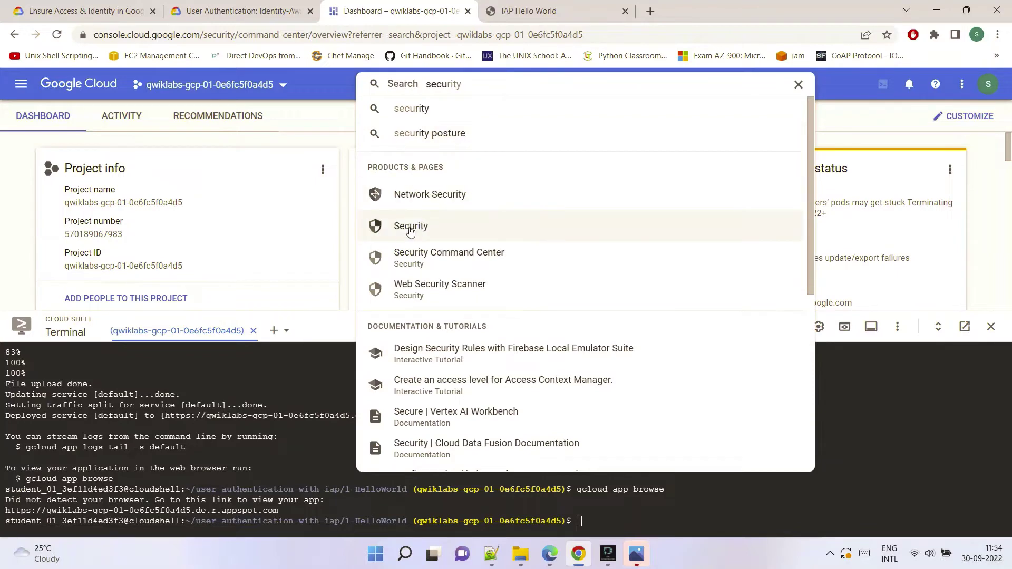
pyautogui.click(558, 241)
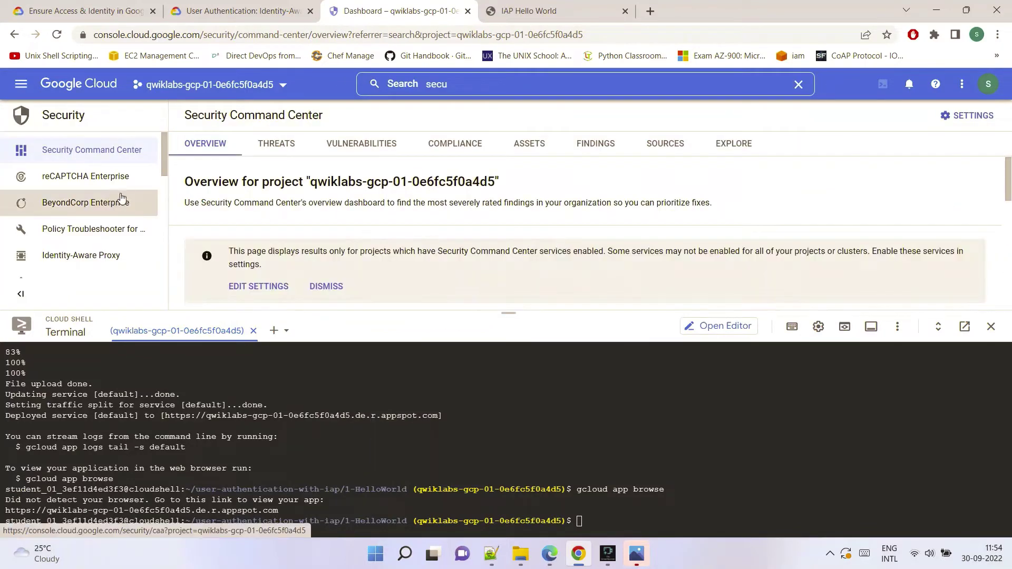
# Open the Identity-Aware Proxy page within the Security section
pyautogui.scroll(-3, 153, 192)
pyautogui.scroll(2, 129, 231)
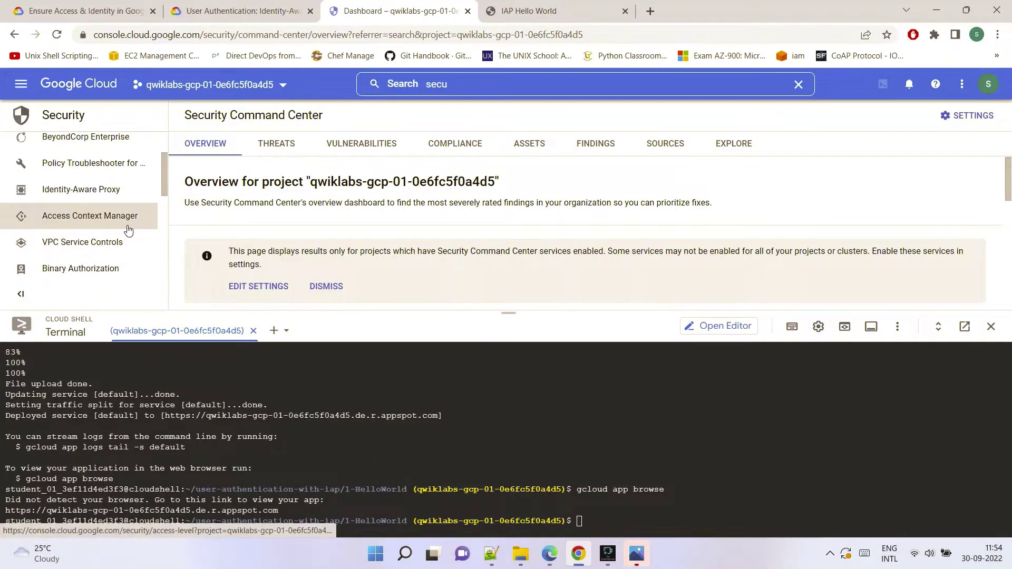
pyautogui.click(93, 195)
# Review the lab's consent screen field values and highlight the app name "IAP Example"
pyautogui.hotkey('ctrl', 'shift', 'Tab')
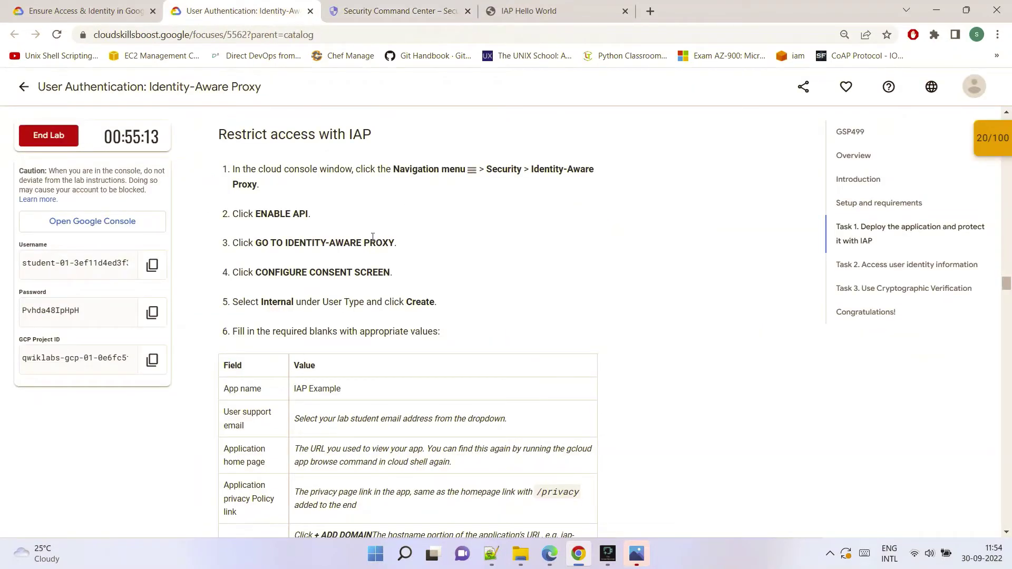
pyautogui.scroll(-2, 378, 249)
pyautogui.moveTo(343, 257); pyautogui.dragTo(288, 261)
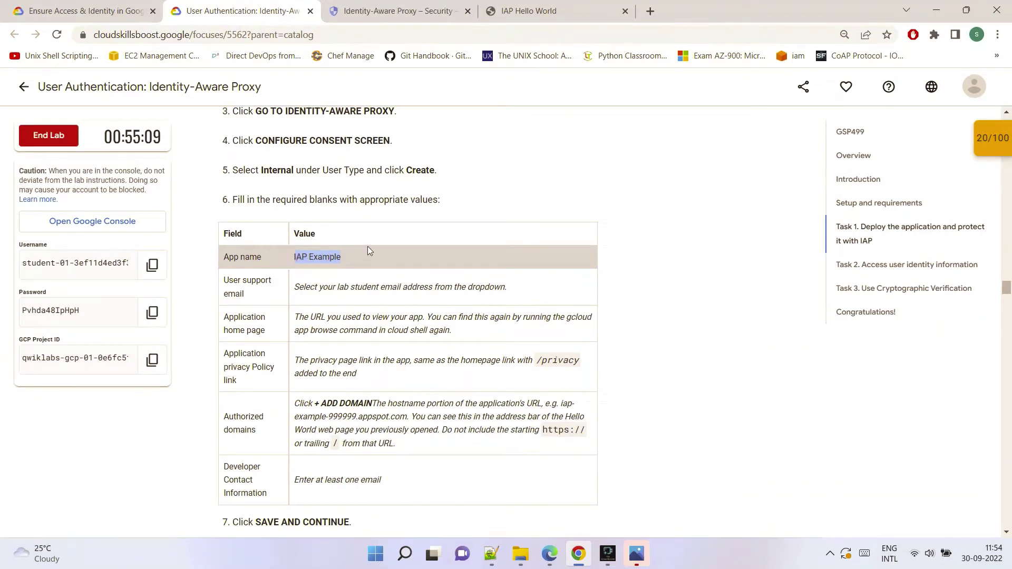
# Enable the Identity-Aware Proxy API for the project in the console and collapse the Cloud Shell terminal
pyautogui.click(508, 6)
pyautogui.click(440, 6)
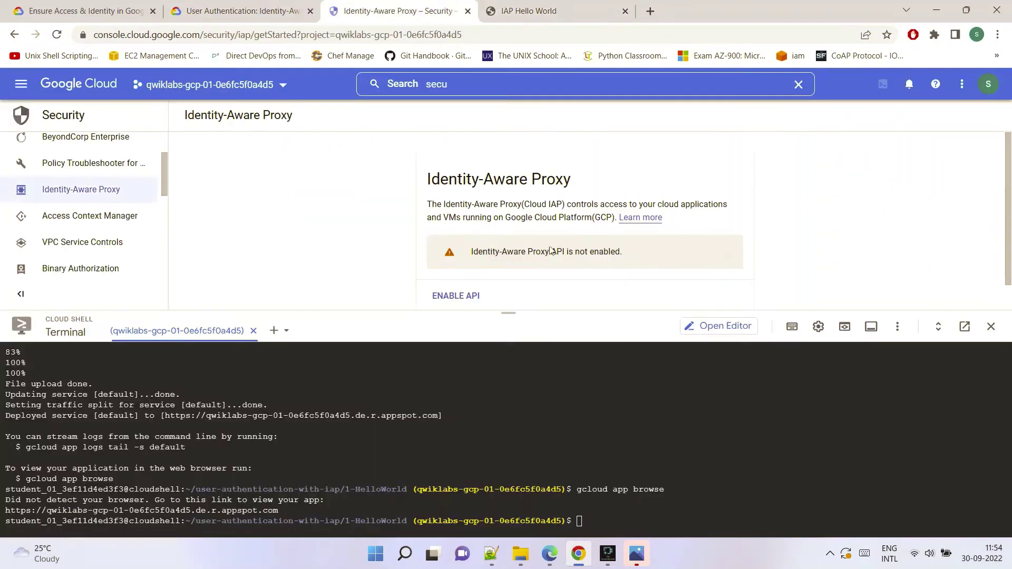
pyautogui.scroll(-1, 551, 251)
pyautogui.click(458, 268)
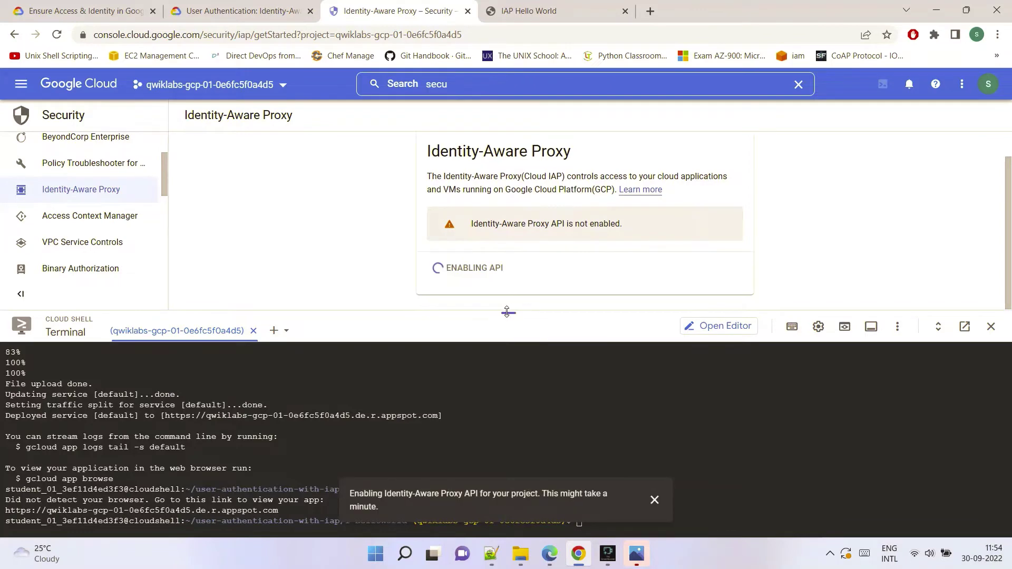
pyautogui.moveTo(507, 312); pyautogui.dragTo(524, 453)
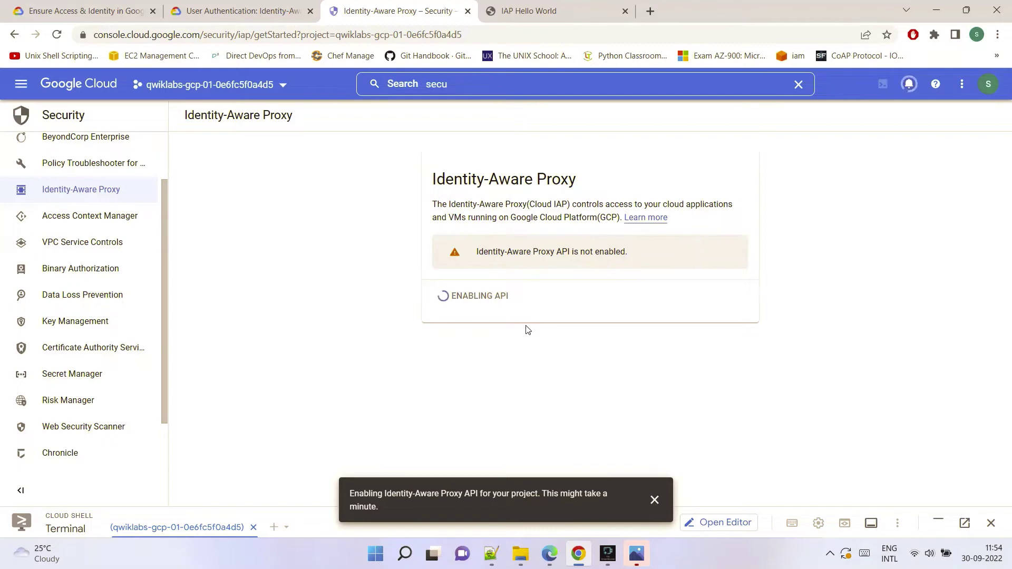
# Proceed to Identity-Aware Proxy and open the OAuth consent screen configuration
pyautogui.click(474, 251)
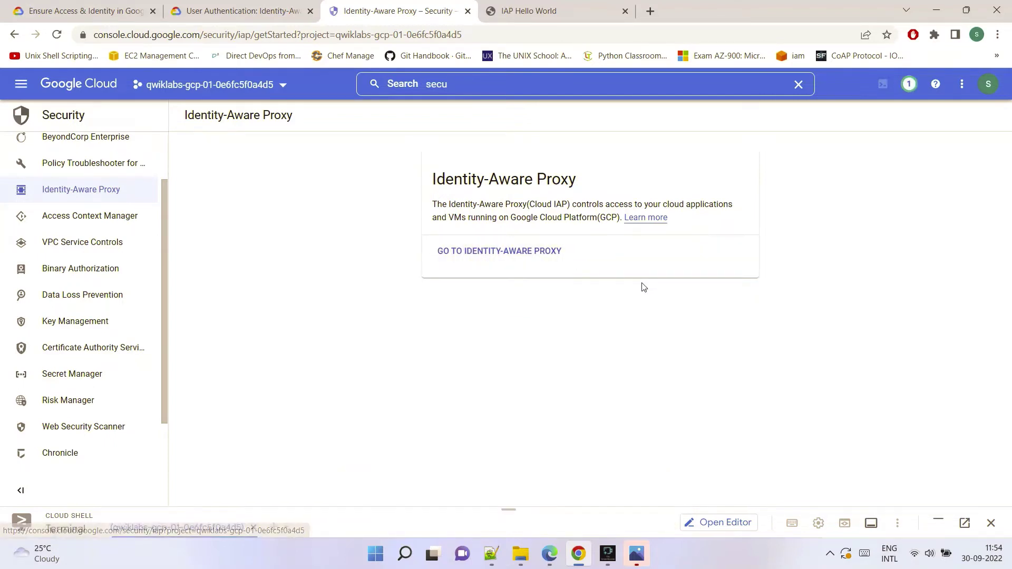
pyautogui.click(525, 255)
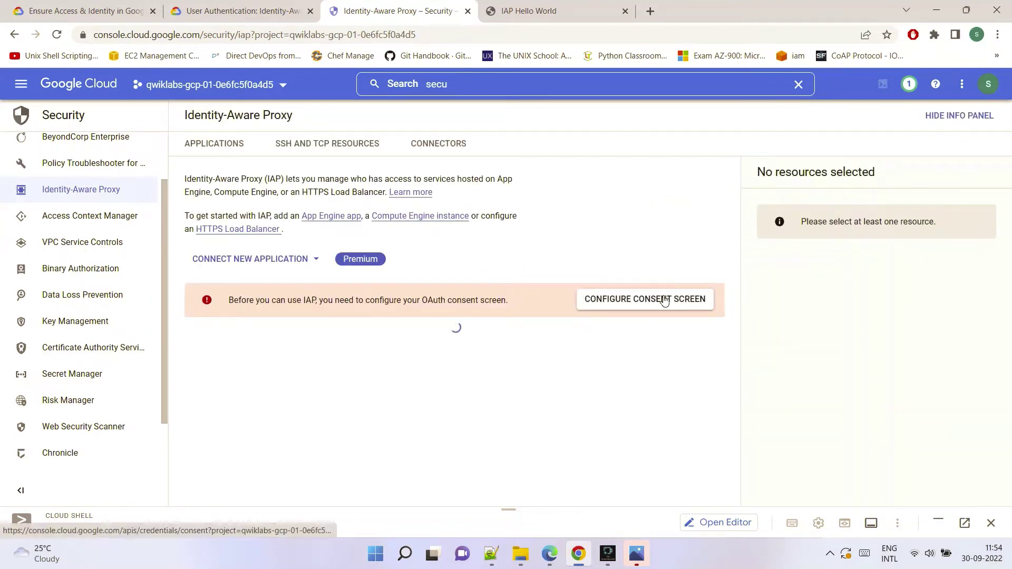
pyautogui.click(625, 305)
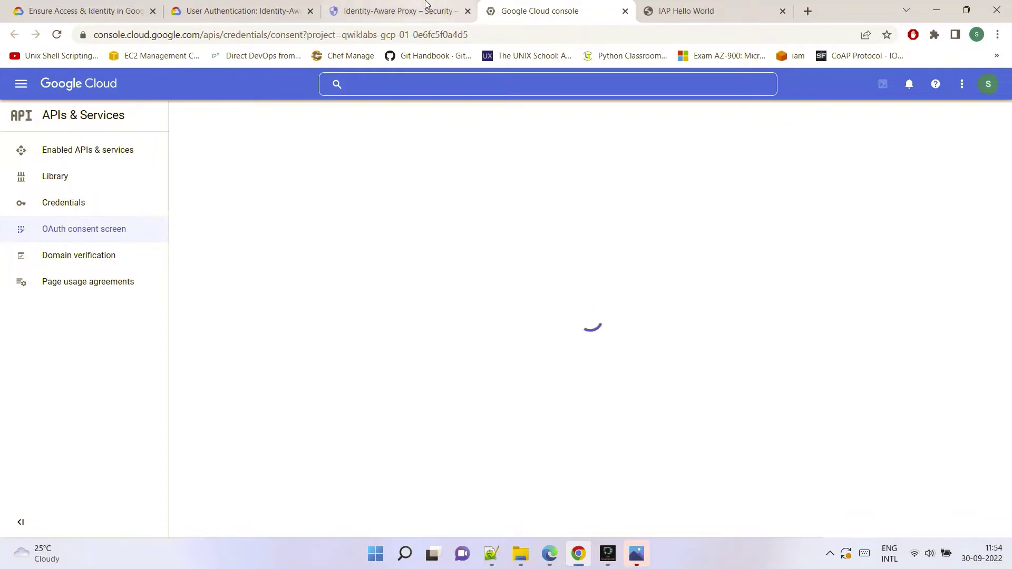
# Check the User Type instruction in the lab's consent screen steps and return to the OAuth consent screen page
pyautogui.click(243, 10)
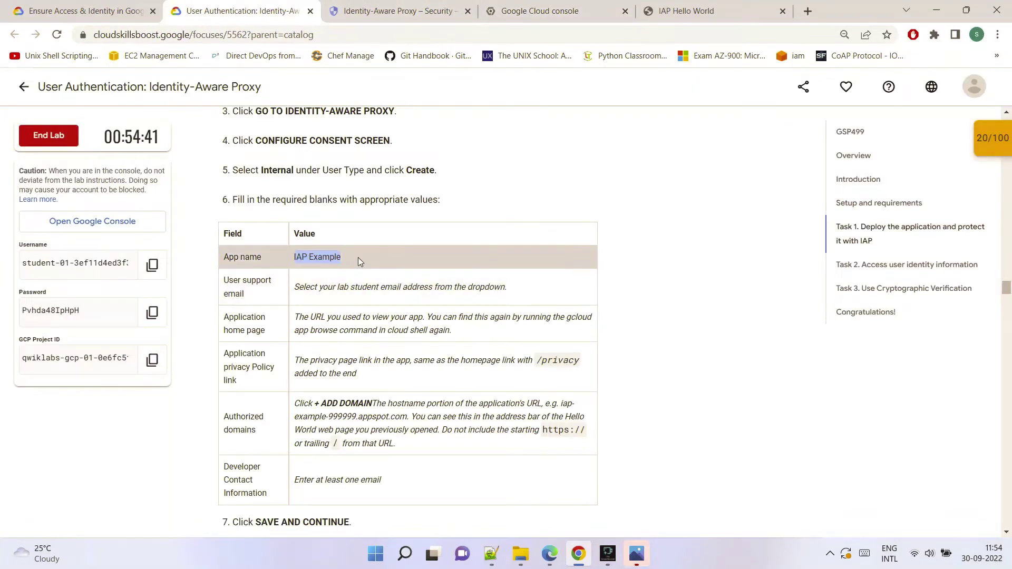
pyautogui.scroll(2, 361, 263)
pyautogui.scroll(-1, 361, 264)
pyautogui.moveTo(317, 236); pyautogui.dragTo(397, 236)
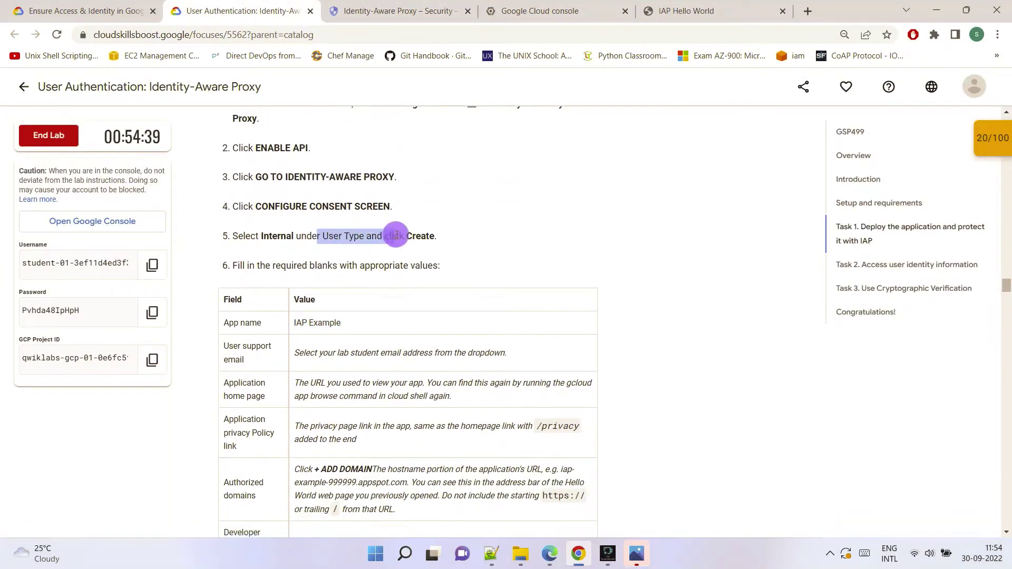
pyautogui.click(526, 11)
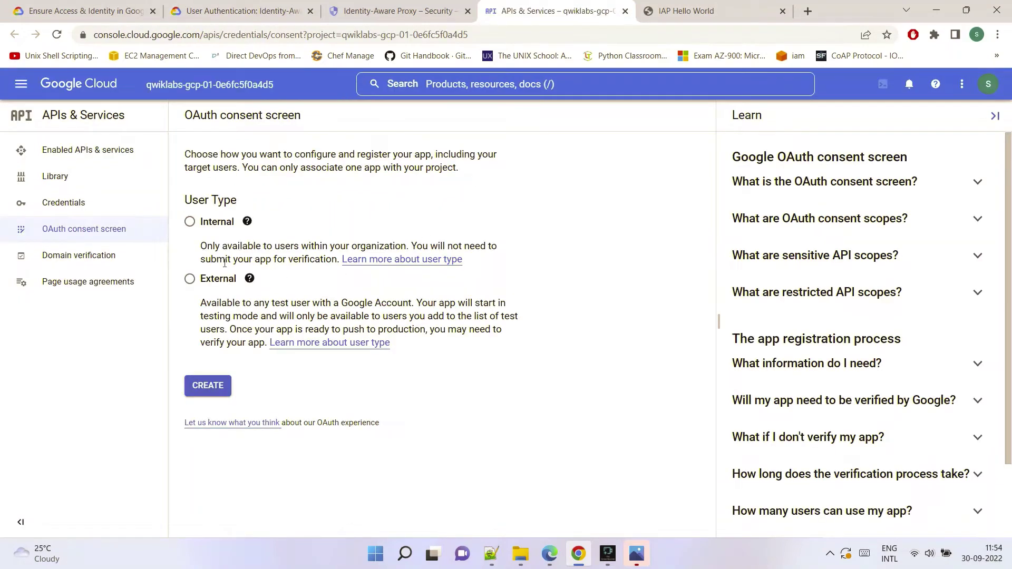
# Create the OAuth consent screen with the Internal user type
pyautogui.click(189, 222)
pyautogui.click(224, 387)
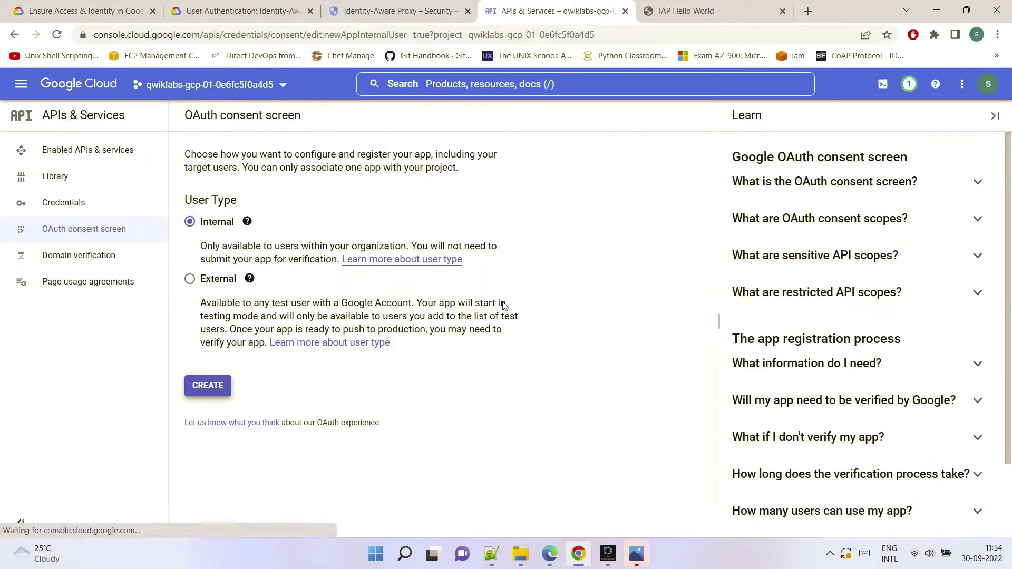
pyautogui.scroll(-3, 548, 238)
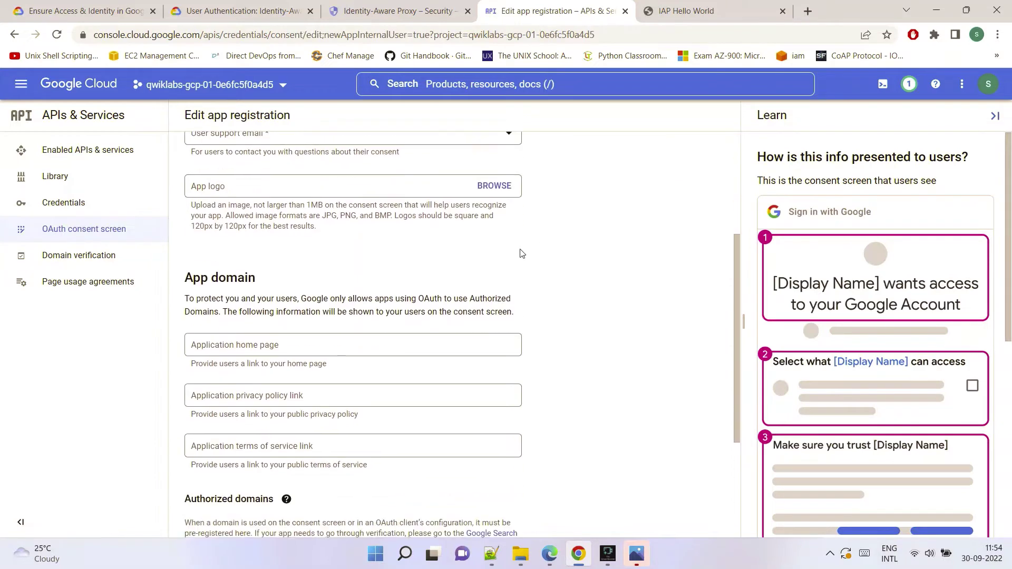
# Set the app name to "IAP Example" without leading spaces and choose the student account's email as the user support email
pyautogui.scroll(2, 341, 220)
pyautogui.click(321, 215)
pyautogui.write('IAP Example')
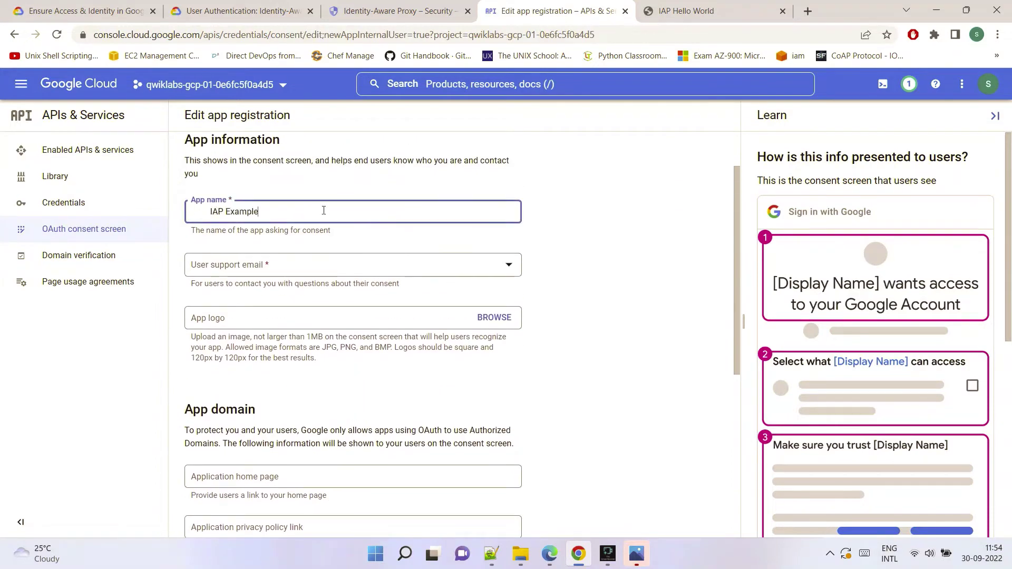
pyautogui.click(211, 210)
pyautogui.press('BackSpace')
pyautogui.click(491, 270)
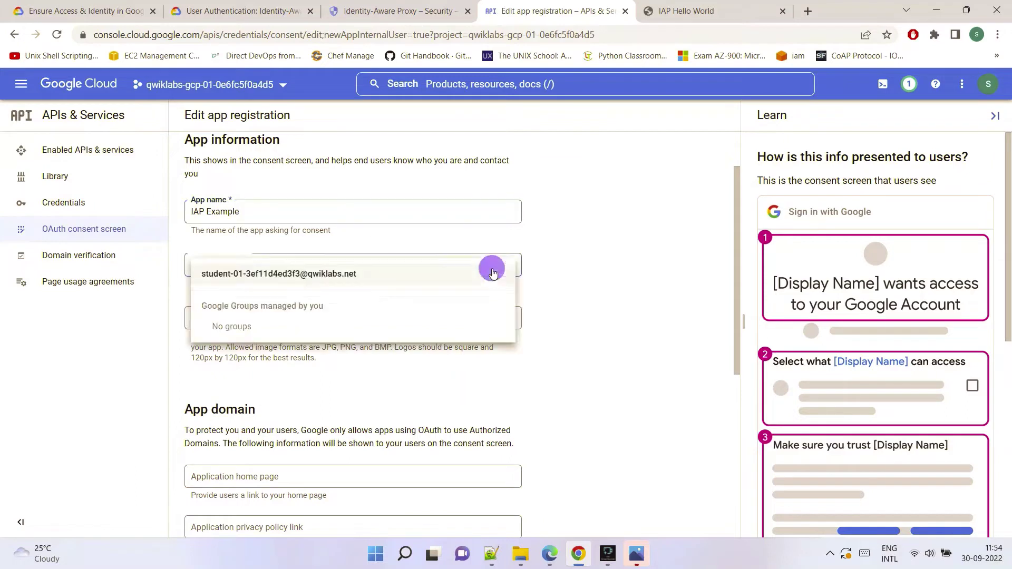
pyautogui.click(348, 276)
pyautogui.scroll(-1, 368, 301)
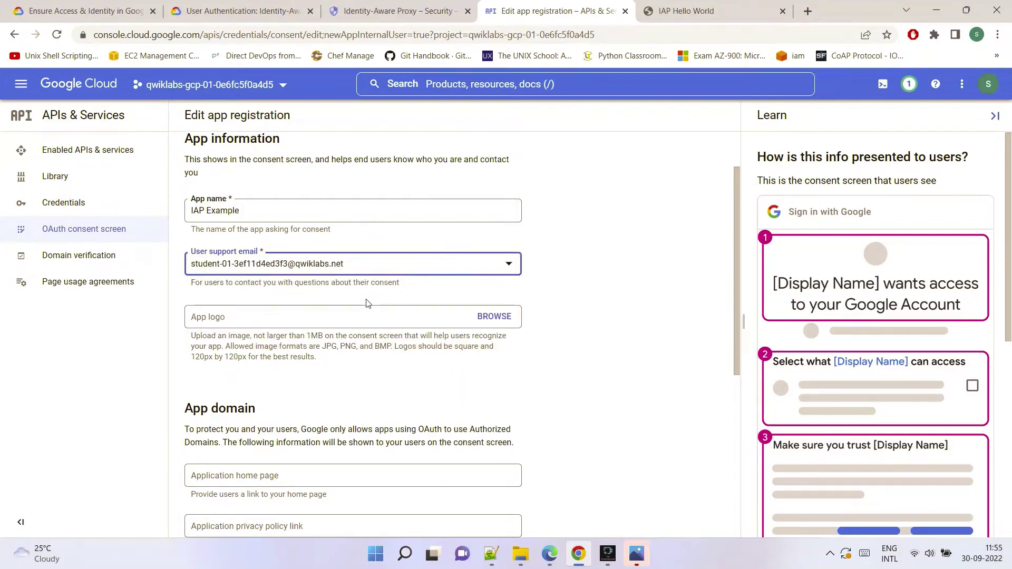
pyautogui.scroll(-1, 368, 304)
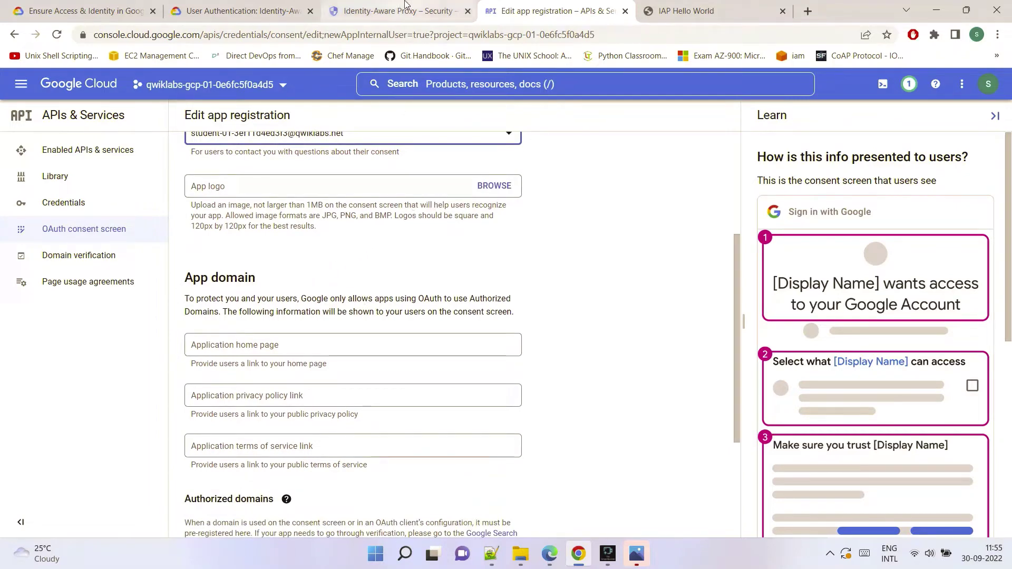
pyautogui.hotkey('ctrl', '2')
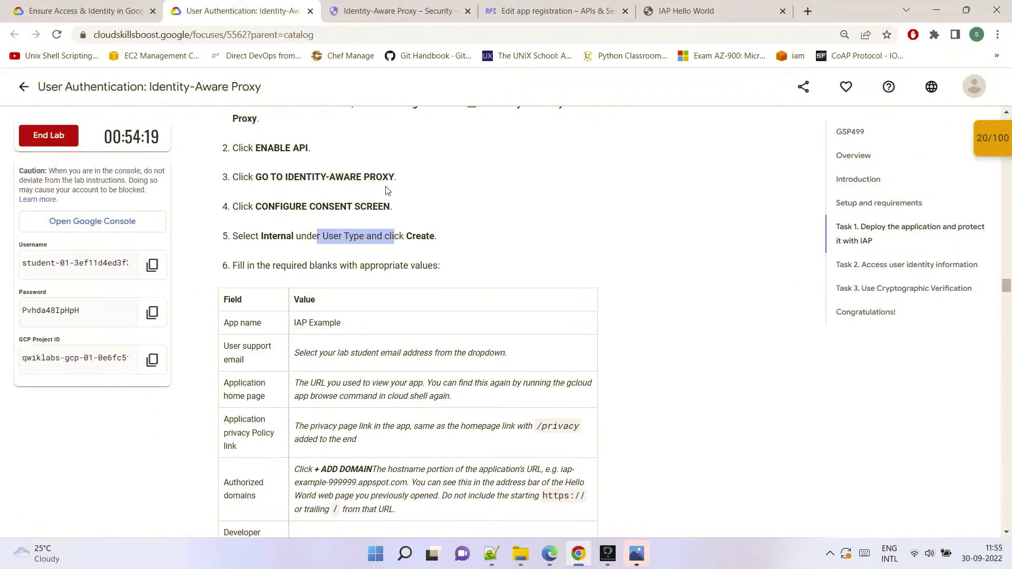
pyautogui.scroll(-3, 388, 247)
pyautogui.moveTo(451, 200); pyautogui.dragTo(296, 186)
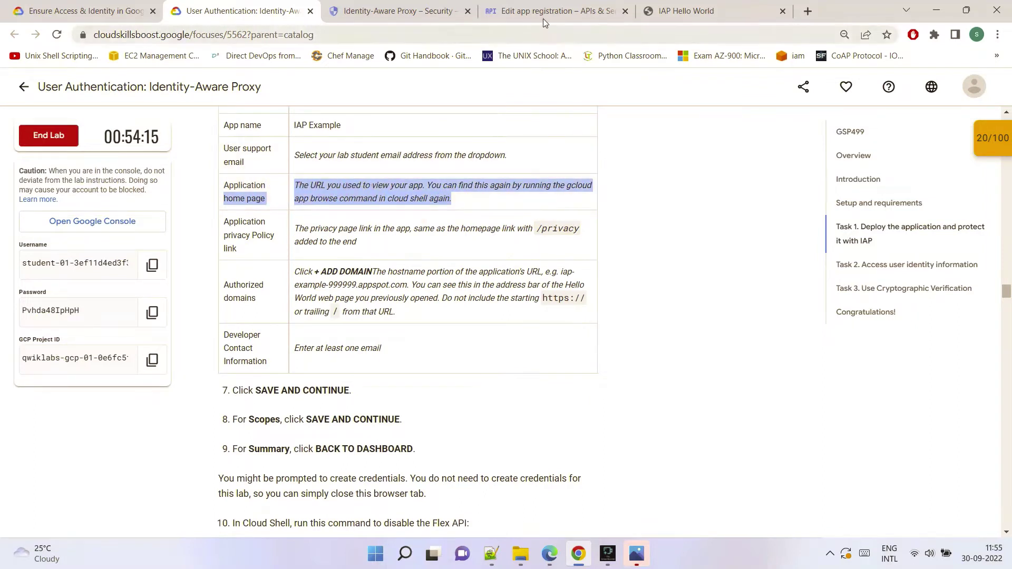
pyautogui.click(685, 11)
pyautogui.moveTo(294, 35); pyautogui.dragTo(85, 35)
pyautogui.hotkey('ctrl', 'c')
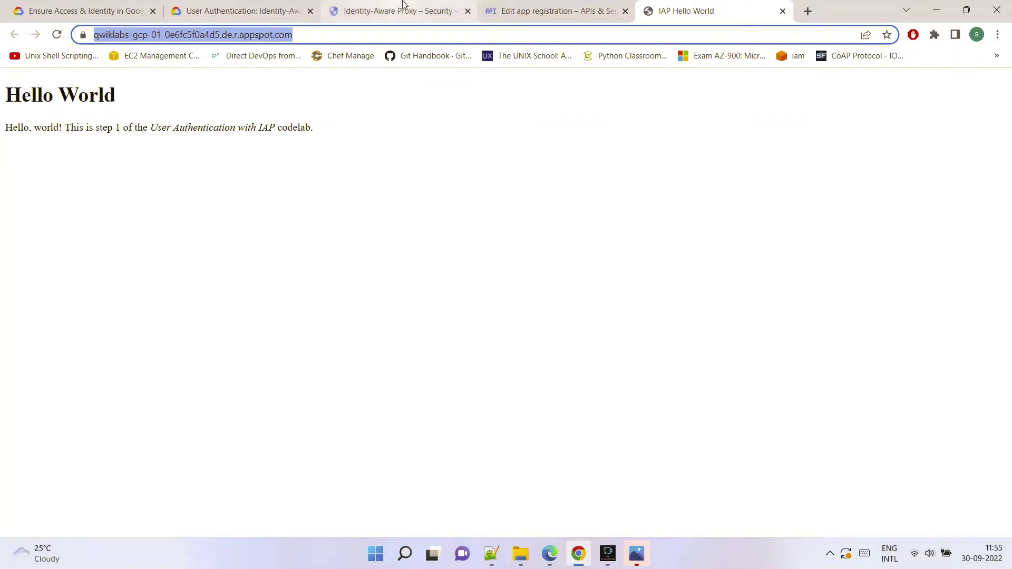
pyautogui.click(519, 5)
pyautogui.click(290, 336)
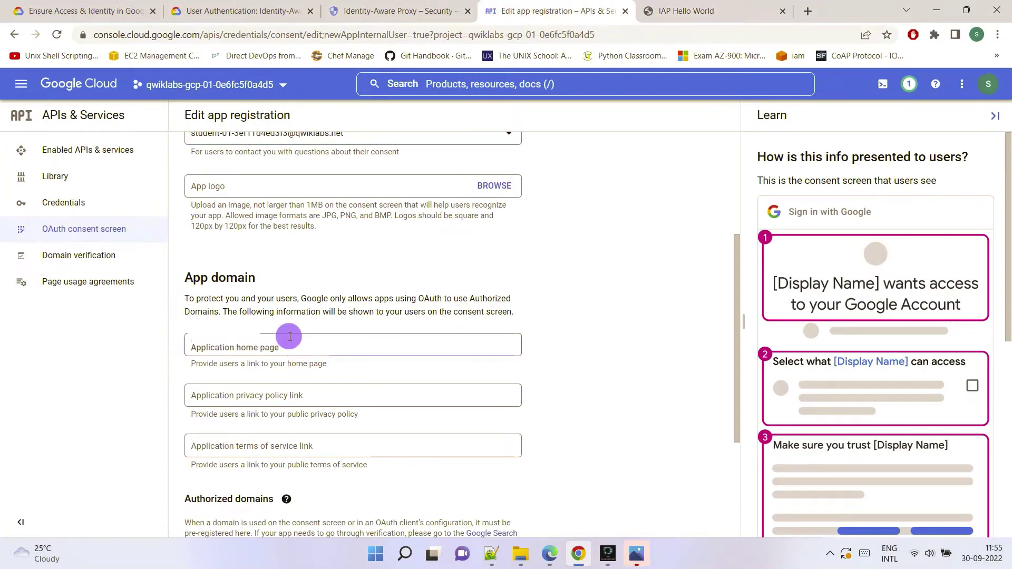
pyautogui.hotkey('ctrl', 'v')
pyautogui.scroll(-3, 318, 385)
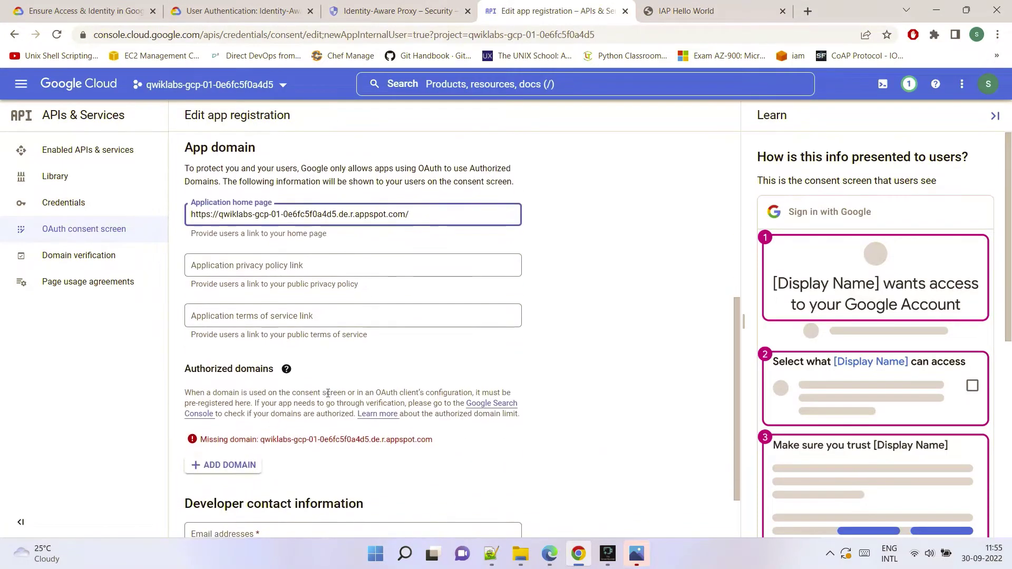
pyautogui.click(287, 10)
pyautogui.click(392, 9)
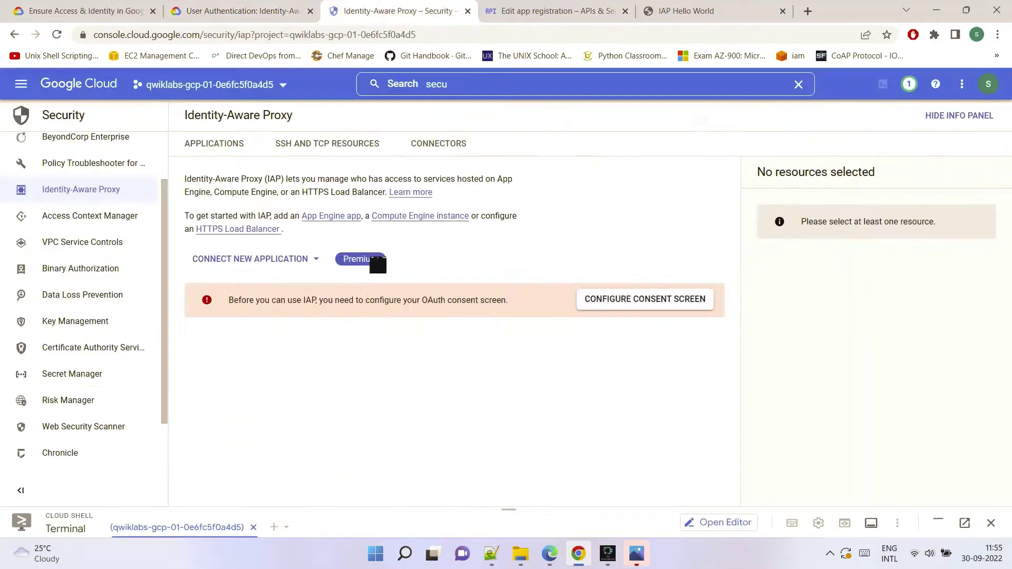
pyautogui.click(551, 11)
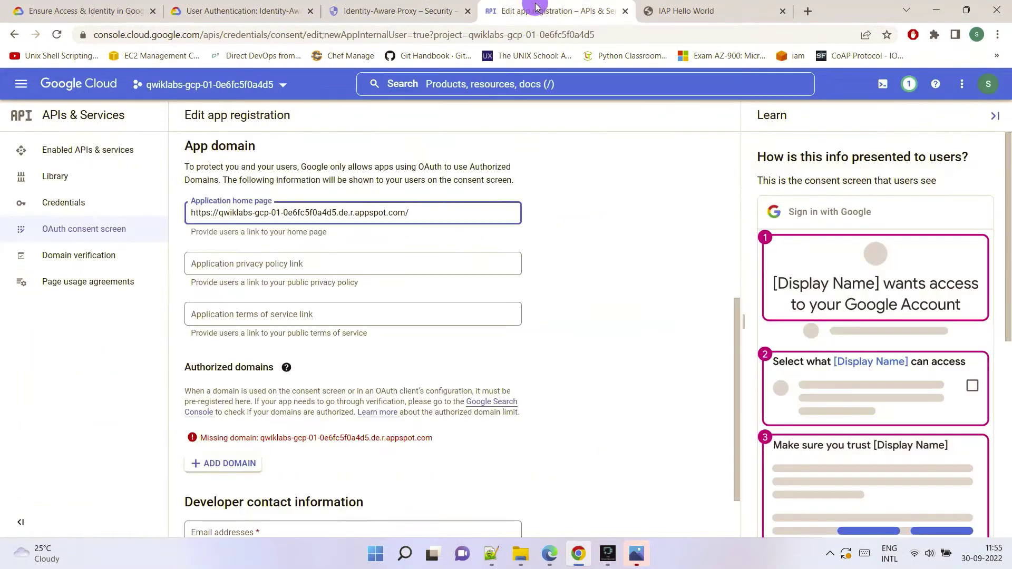
pyautogui.click(351, 319)
pyautogui.click(355, 266)
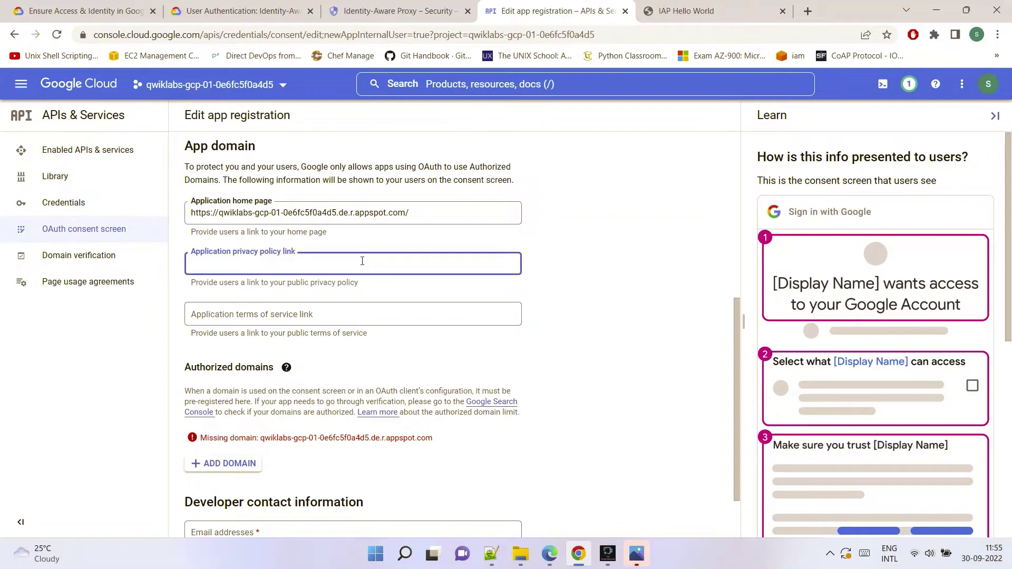
pyautogui.write('https://qwiklabs-gcp-01-0e6fc5f0a4d5.de.r.appspot.com/')
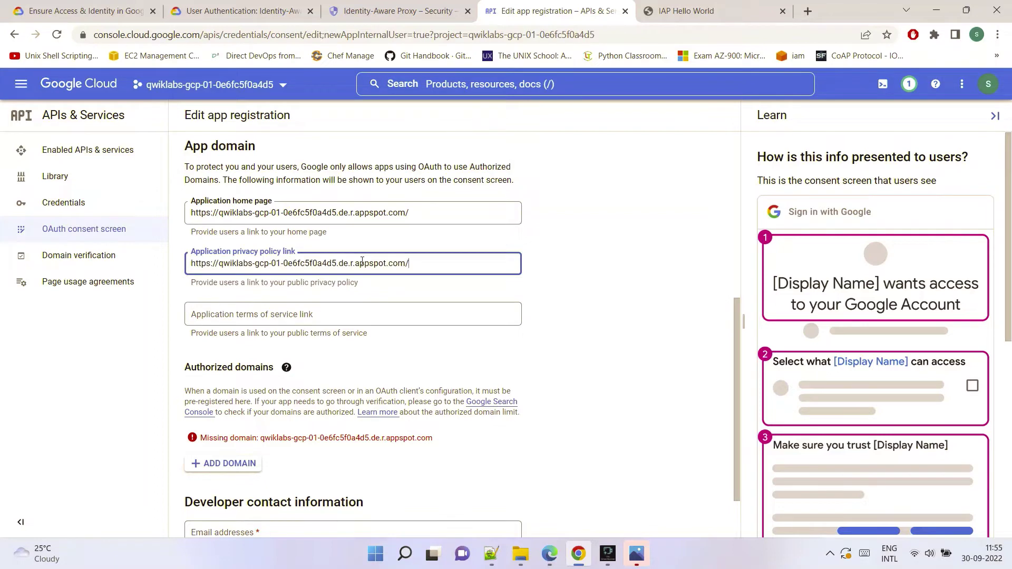
# Copy "privacy" from the lab's field table and append it to the application privacy policy link
pyautogui.click(285, 11)
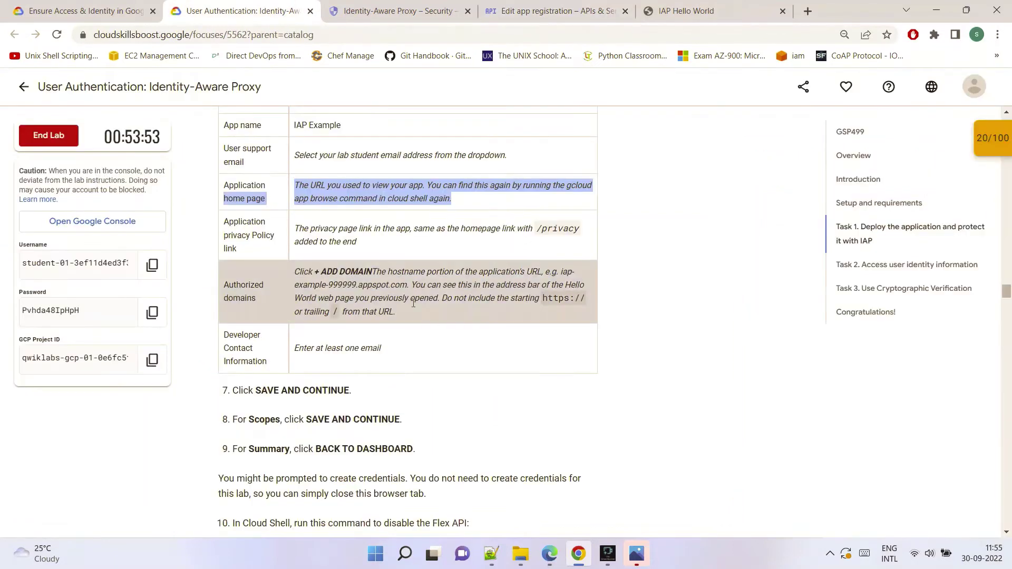
pyautogui.moveTo(537, 229); pyautogui.dragTo(579, 230)
pyautogui.hotkey('ctrl', 'c')
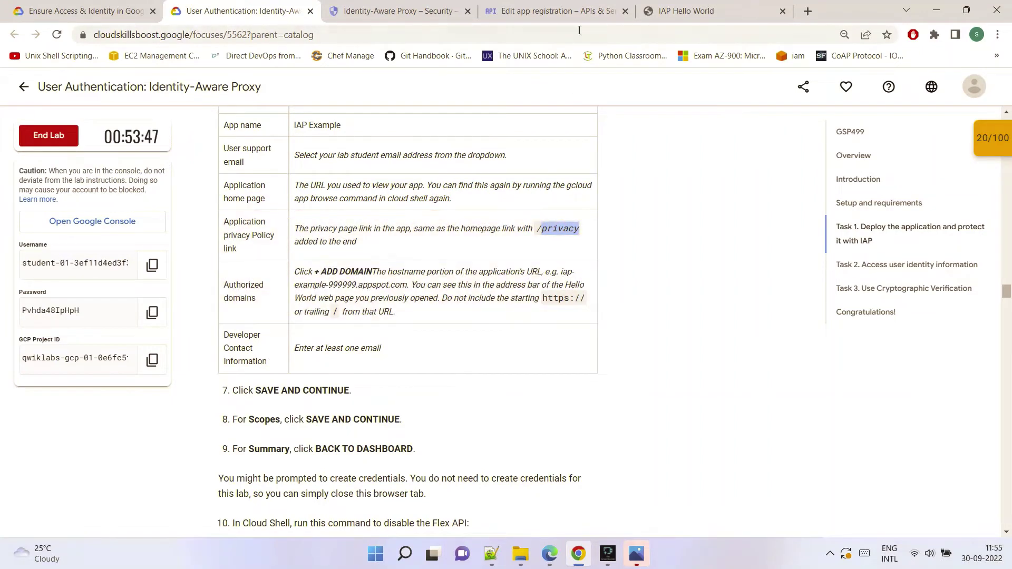
pyautogui.click(548, 10)
pyautogui.hotkey('ctrl', 'v')
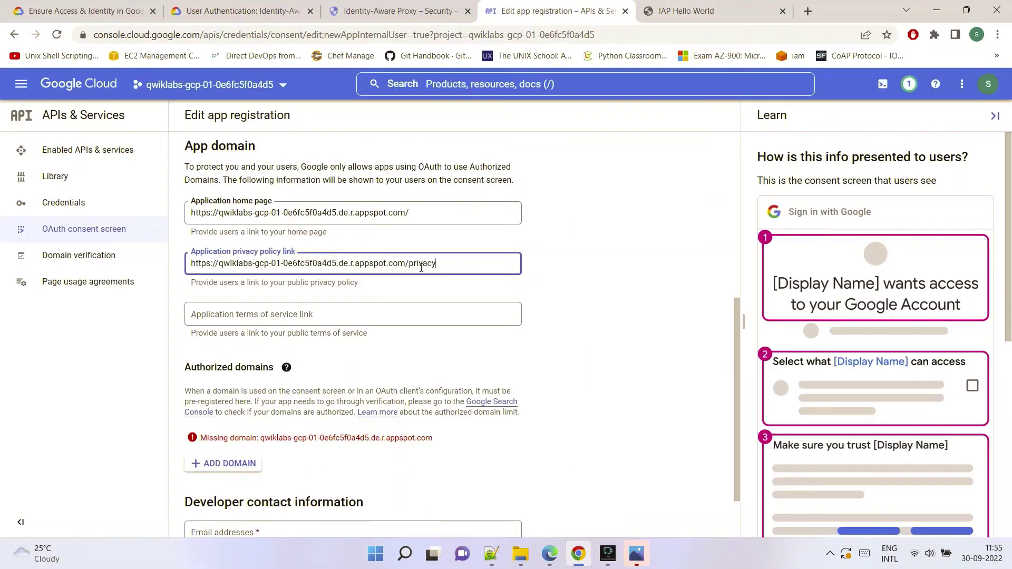
# Check the lab's Authorized domains instruction and add qwiklabs-gcp-01-0e6fc5f0a4d5.de.r.appspot.com as an authorized domain, copied from the home page link
pyautogui.click(266, 6)
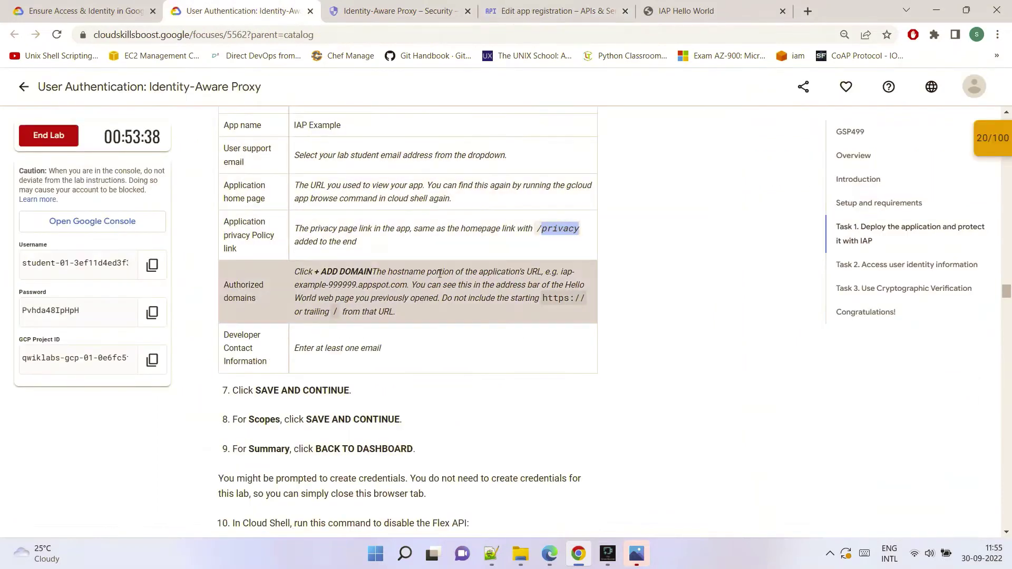
pyautogui.scroll(-1, 440, 274)
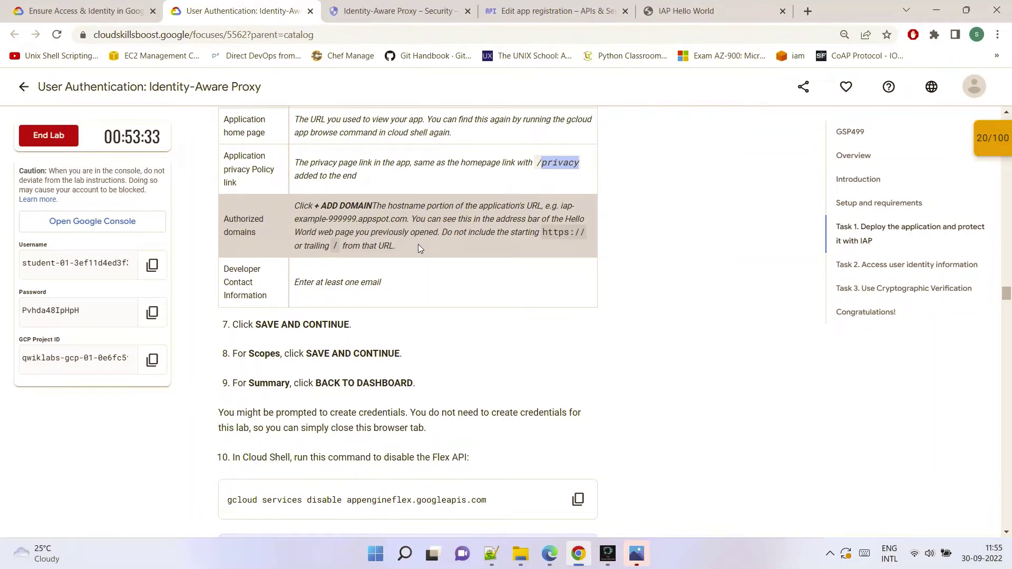
pyautogui.click(495, 5)
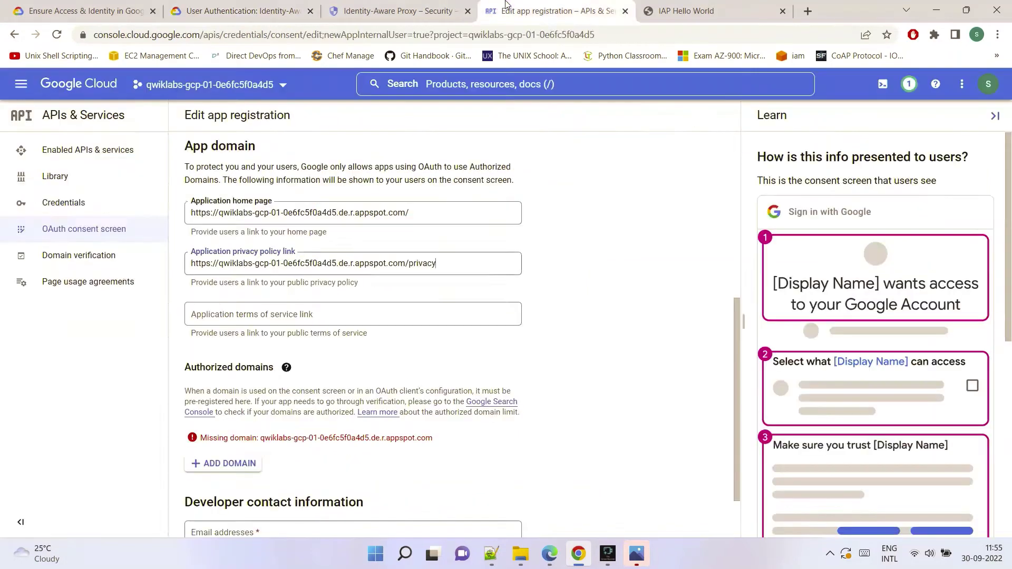
pyautogui.scroll(-1, 414, 355)
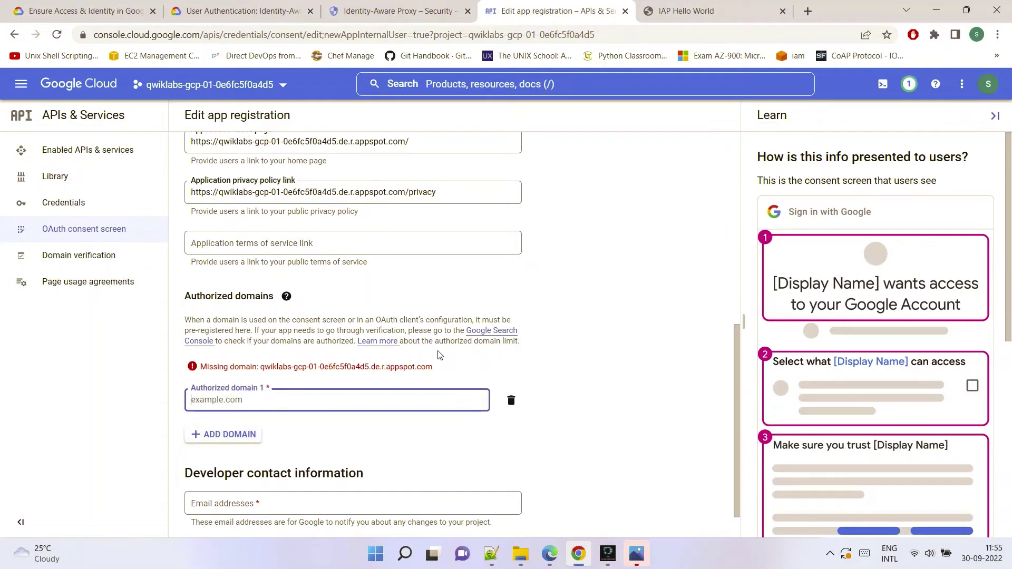
pyautogui.click(347, 397)
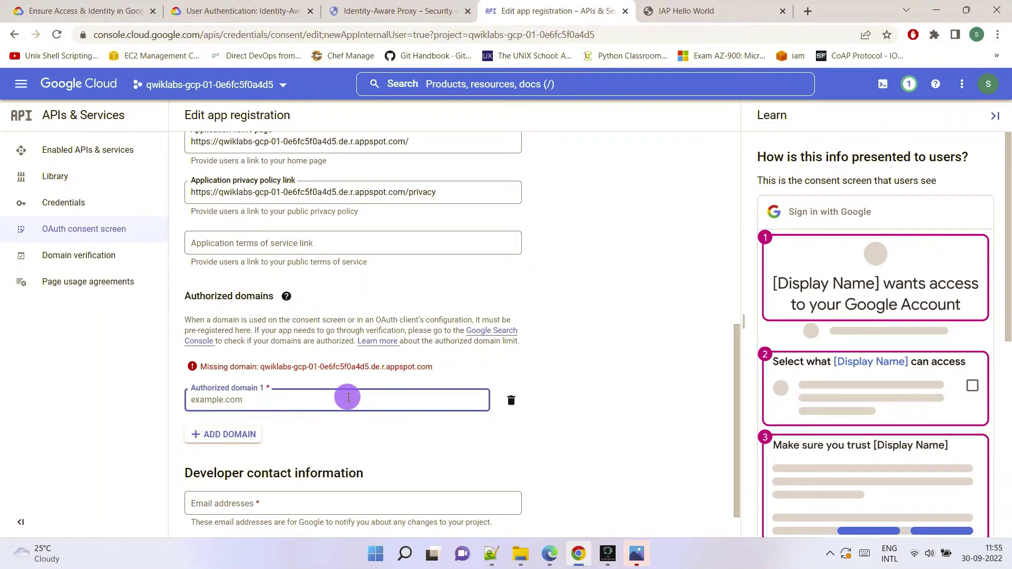
pyautogui.click(399, 142)
pyautogui.moveTo(399, 142); pyautogui.dragTo(219, 141)
pyautogui.hotkey('ctrl', 'c')
pyautogui.scroll(-1, 334, 347)
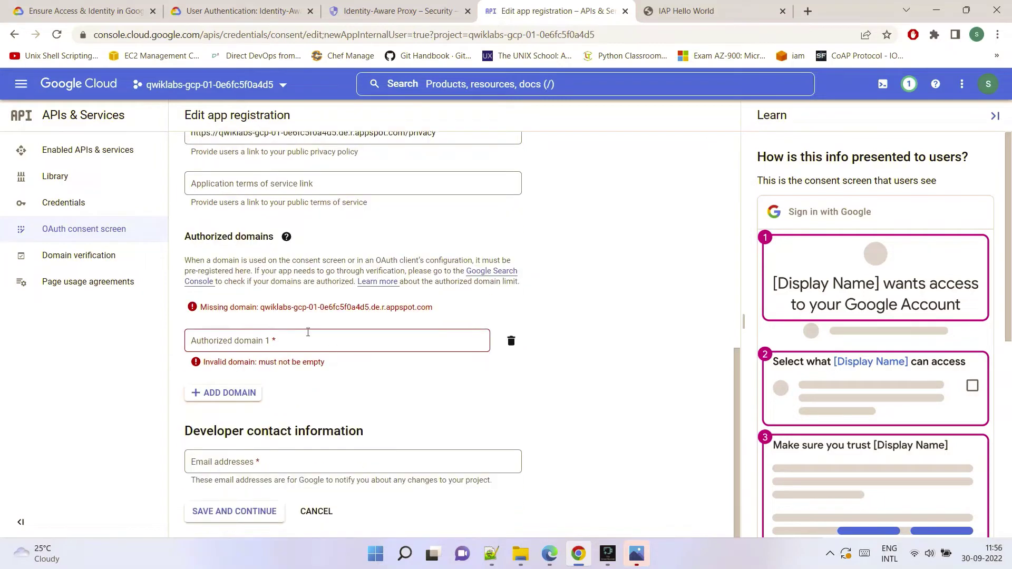
pyautogui.click(305, 345)
pyautogui.hotkey('ctrl', 'v')
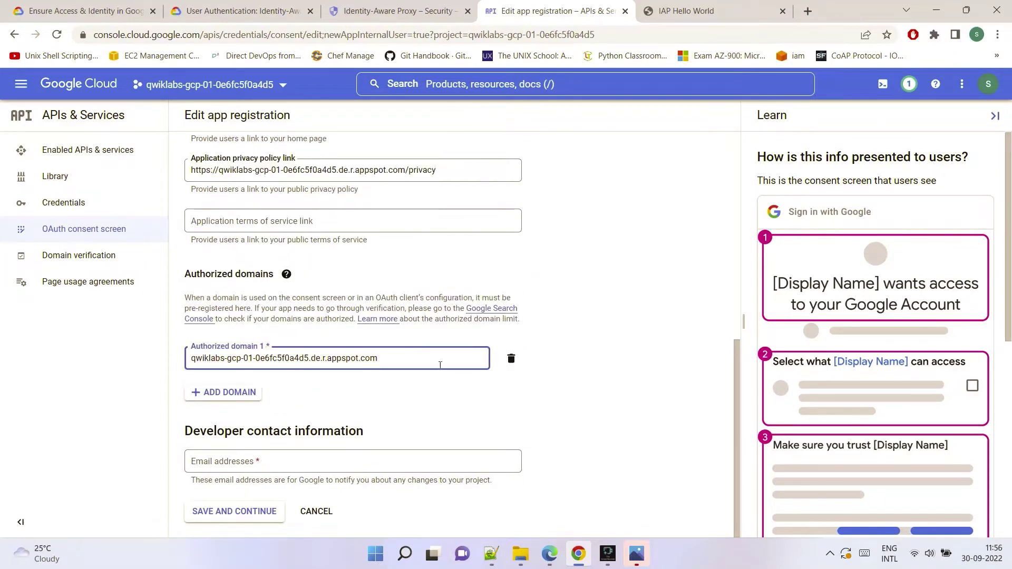
pyautogui.click(588, 362)
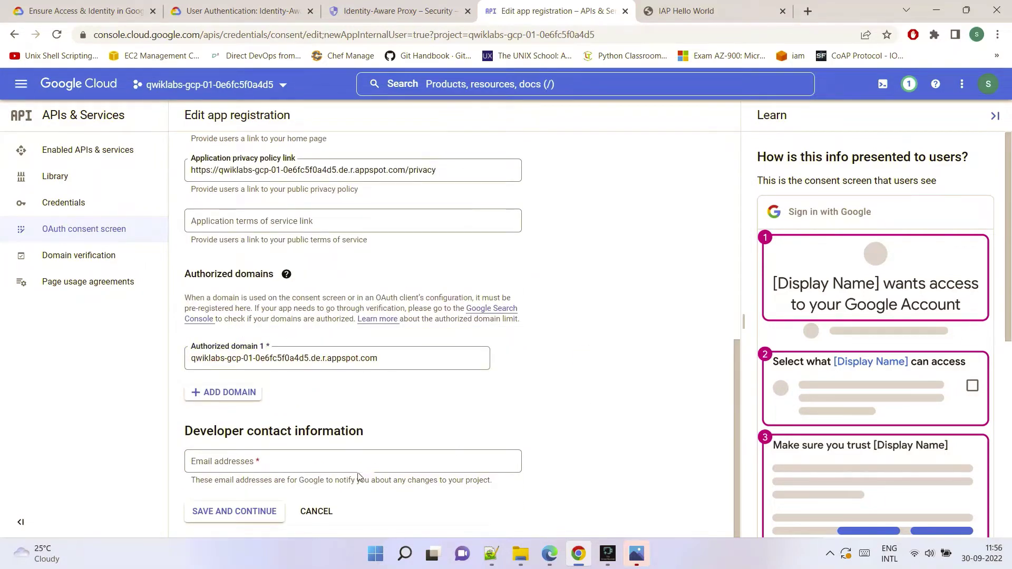
# Copy the signed-in student account's email from the account details and enter it as the developer contact email address
pyautogui.scroll(1, 443, 317)
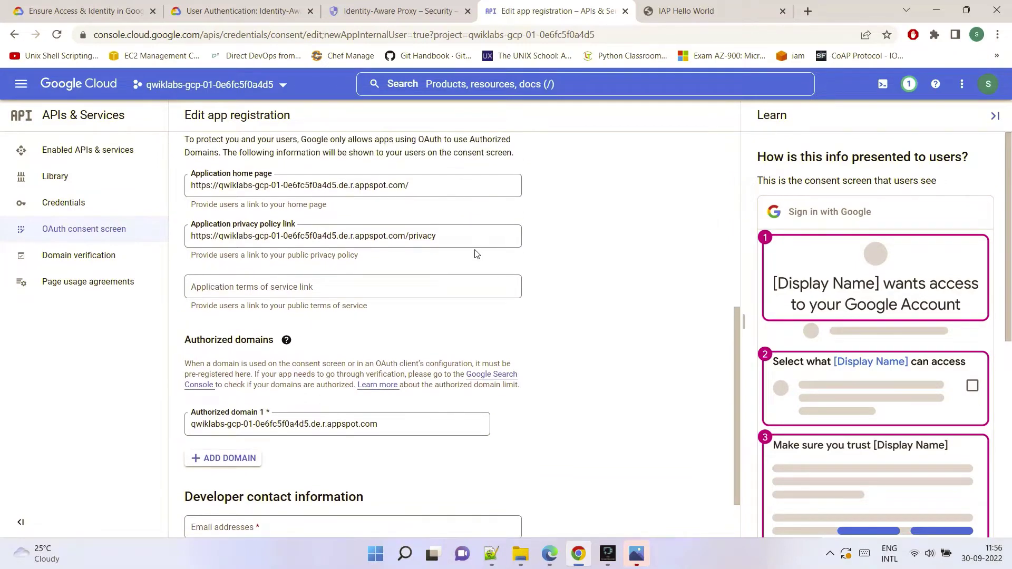
pyautogui.scroll(3, 469, 256)
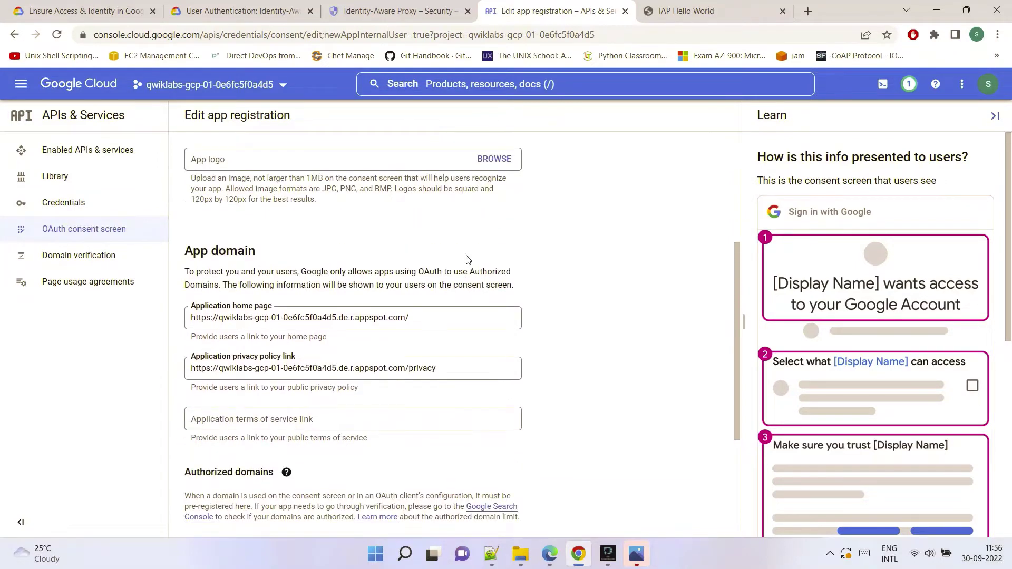
pyautogui.click(989, 86)
pyautogui.moveTo(983, 153); pyautogui.dragTo(832, 153)
pyautogui.hotkey('ctrl', 'c')
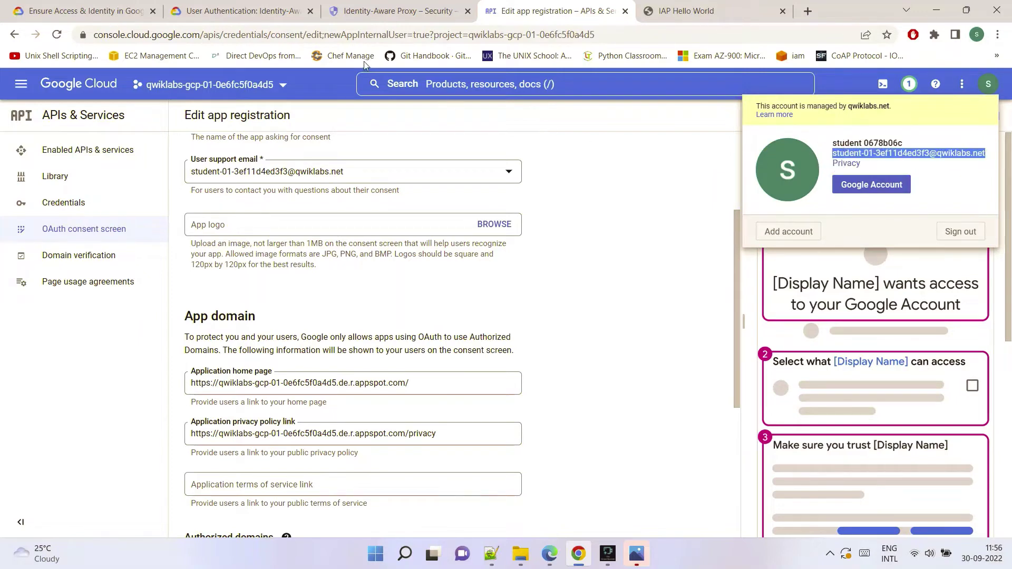
pyautogui.click(592, 332)
pyautogui.scroll(-5, 594, 337)
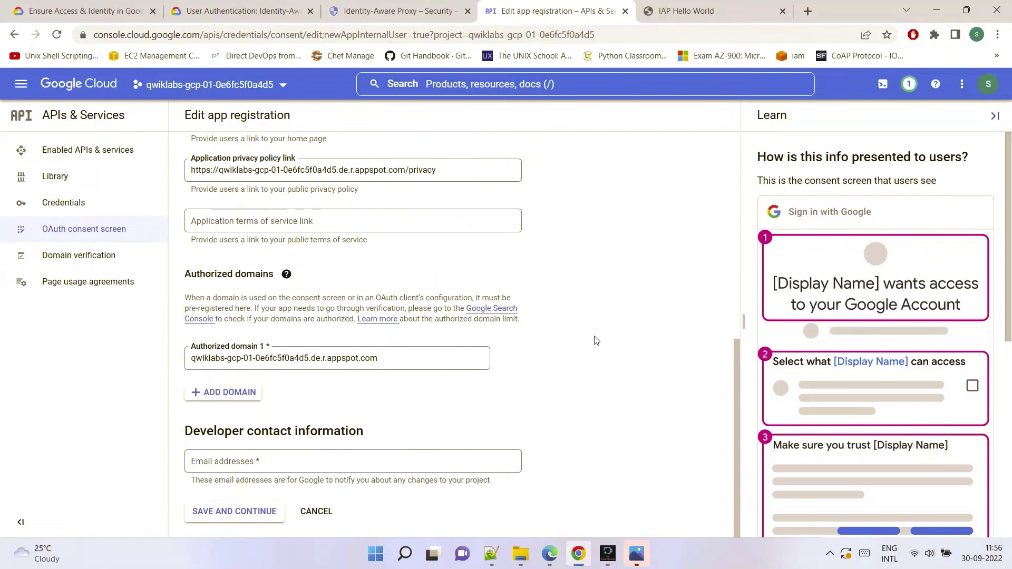
pyautogui.click(343, 461)
pyautogui.hotkey('ctrl', 'v')
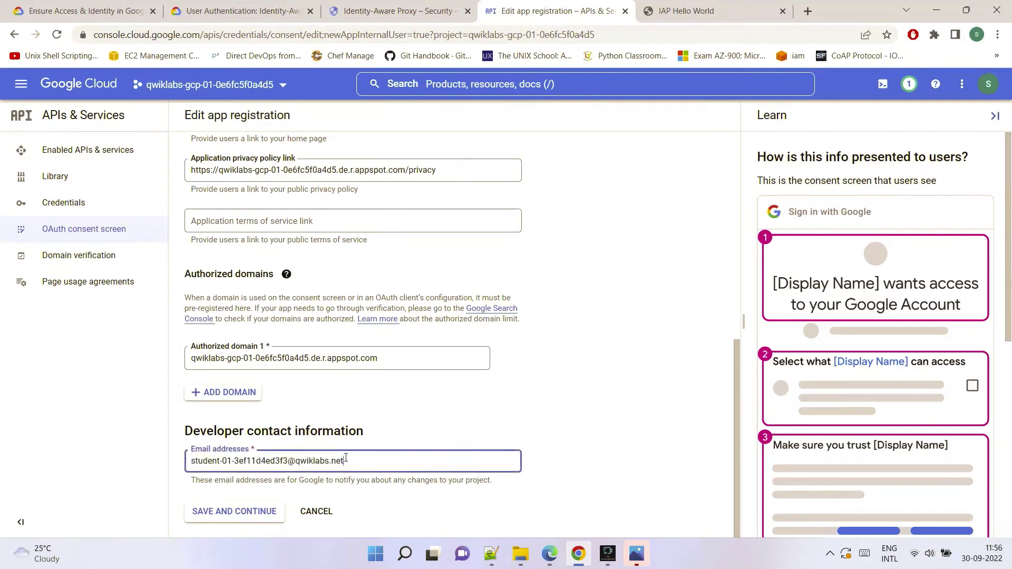
pyautogui.click(589, 367)
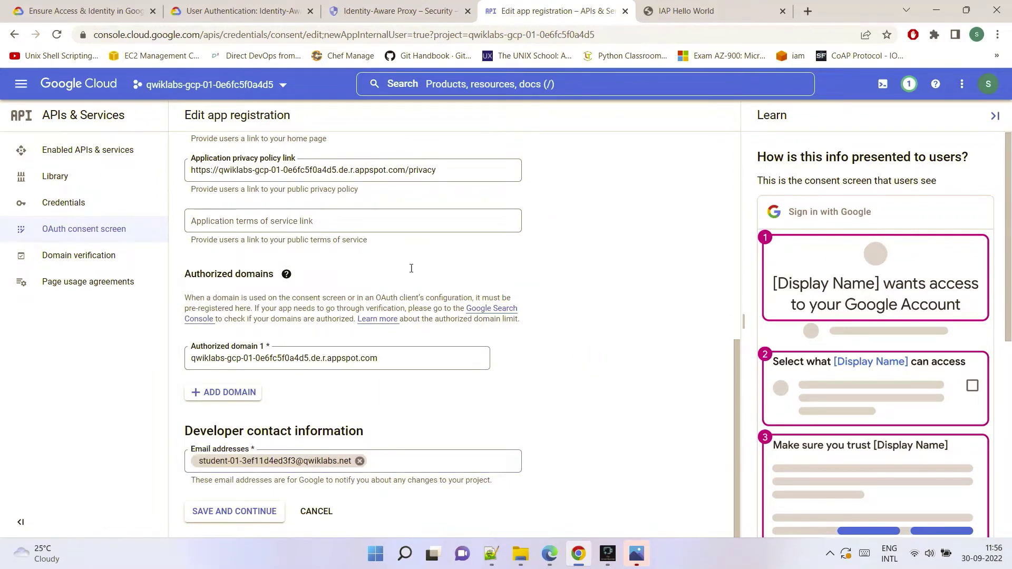
# Review the lab instructions from saving the consent screen to turning on IAP, and return to the app registration form
pyautogui.click(299, 16)
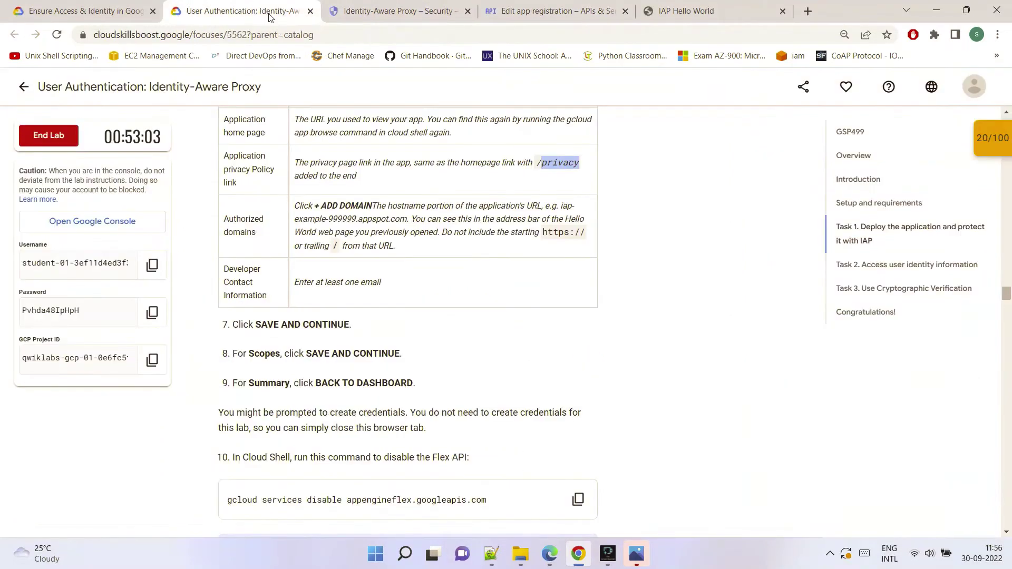
pyautogui.scroll(-2, 421, 285)
pyautogui.scroll(-1, 439, 297)
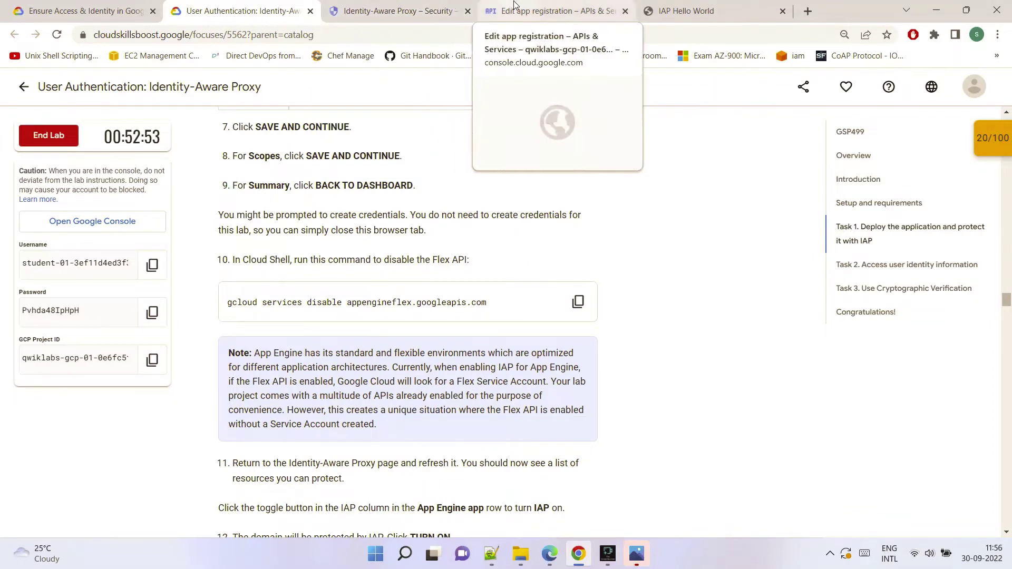
pyautogui.click(533, 11)
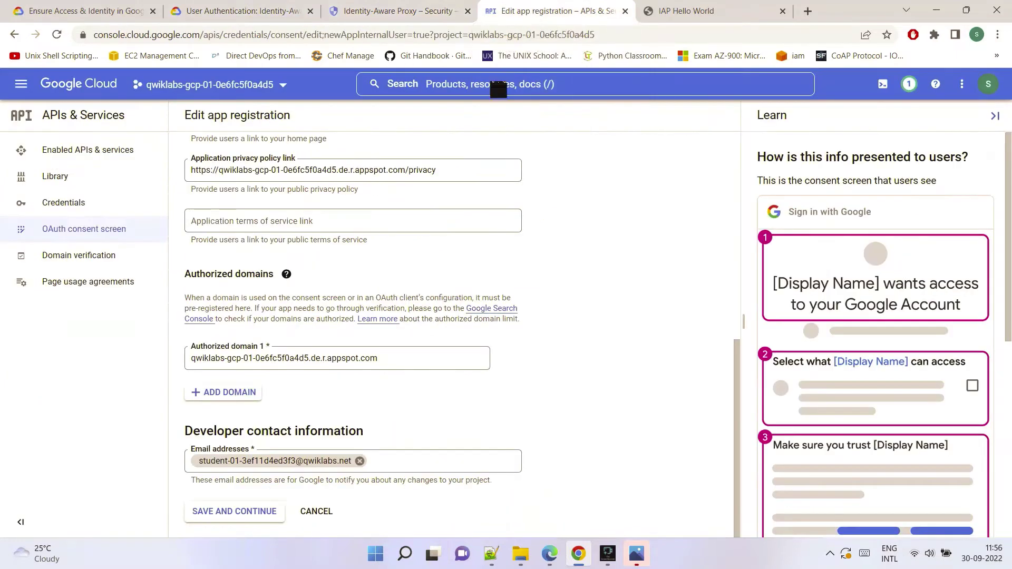
# Save the OAuth consent screen registration, continue past Scopes without adding any, and return from the Summary to the dashboard
pyautogui.click(241, 514)
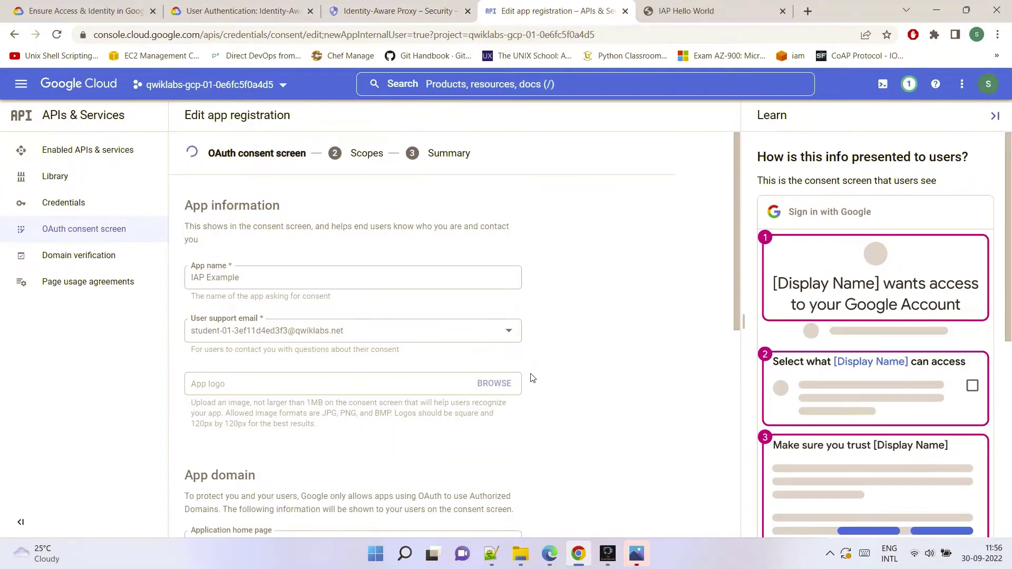
pyautogui.click(994, 117)
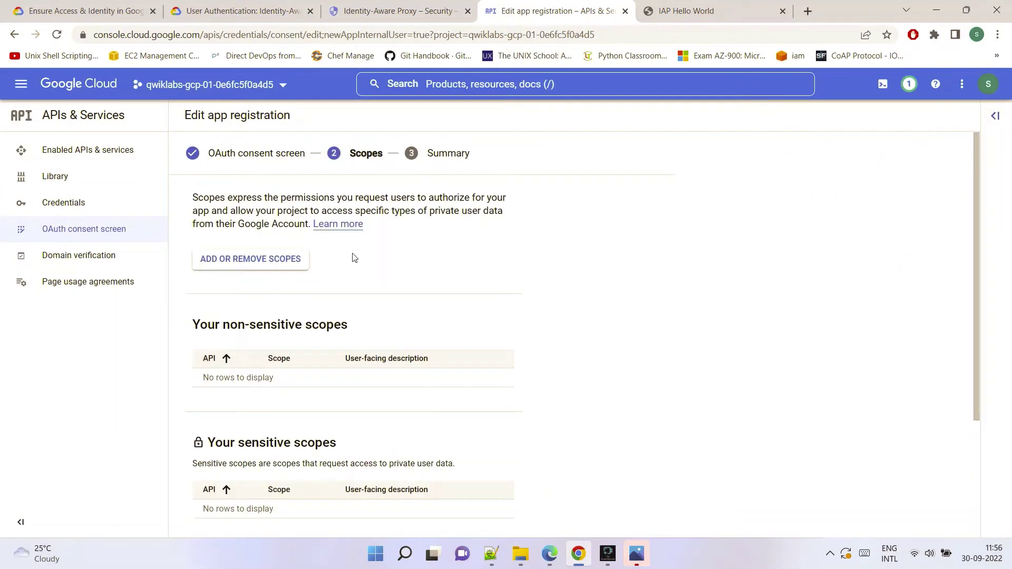
pyautogui.scroll(-3, 445, 348)
pyautogui.click(261, 514)
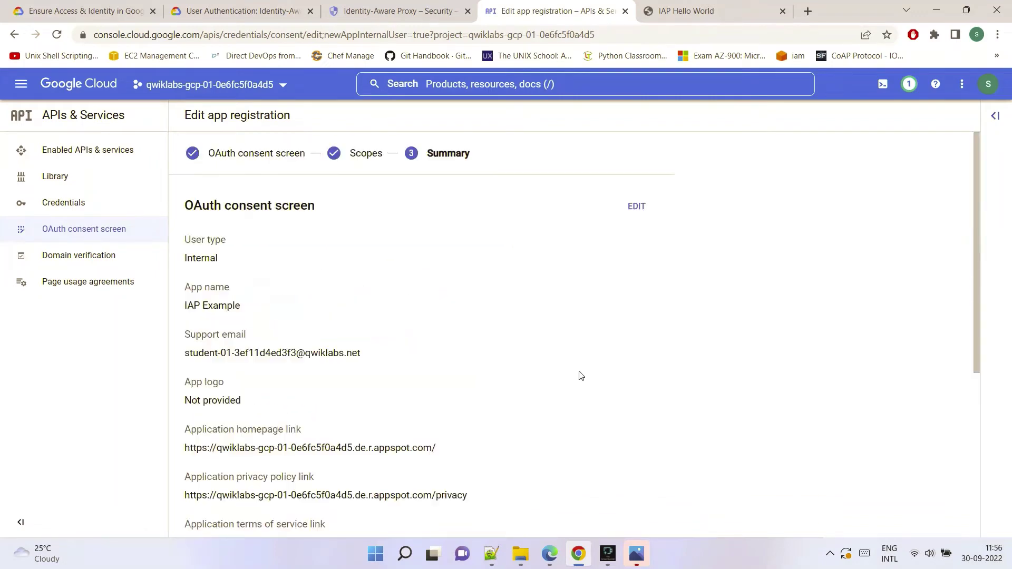
pyautogui.scroll(-5, 591, 347)
pyautogui.click(258, 516)
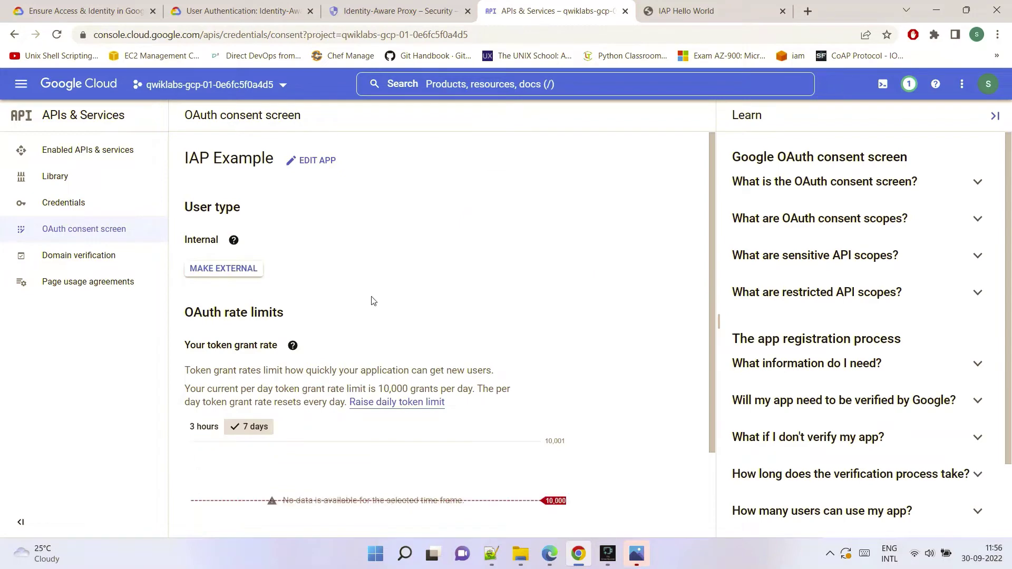
pyautogui.scroll(-2, 588, 337)
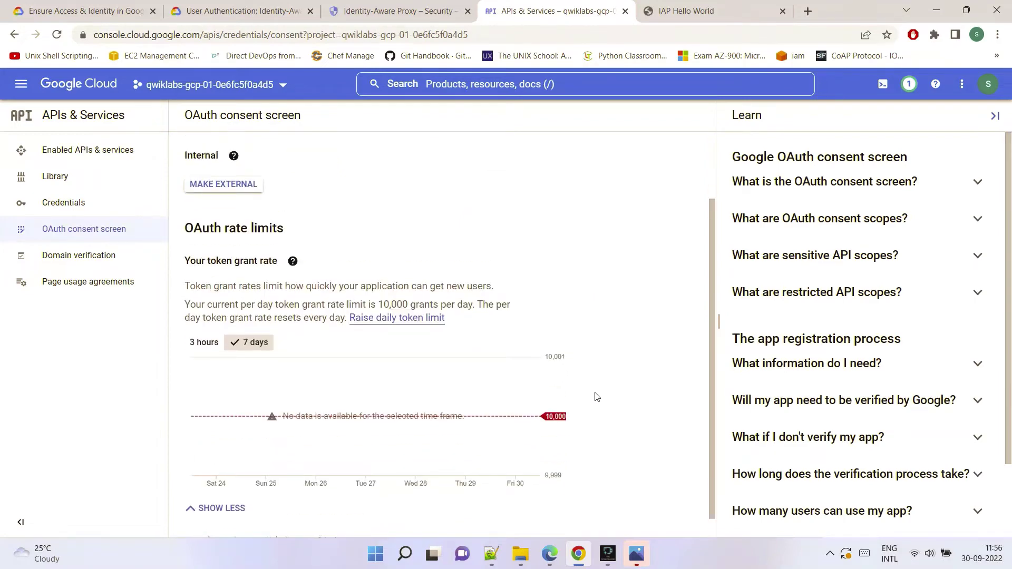
pyautogui.click(995, 116)
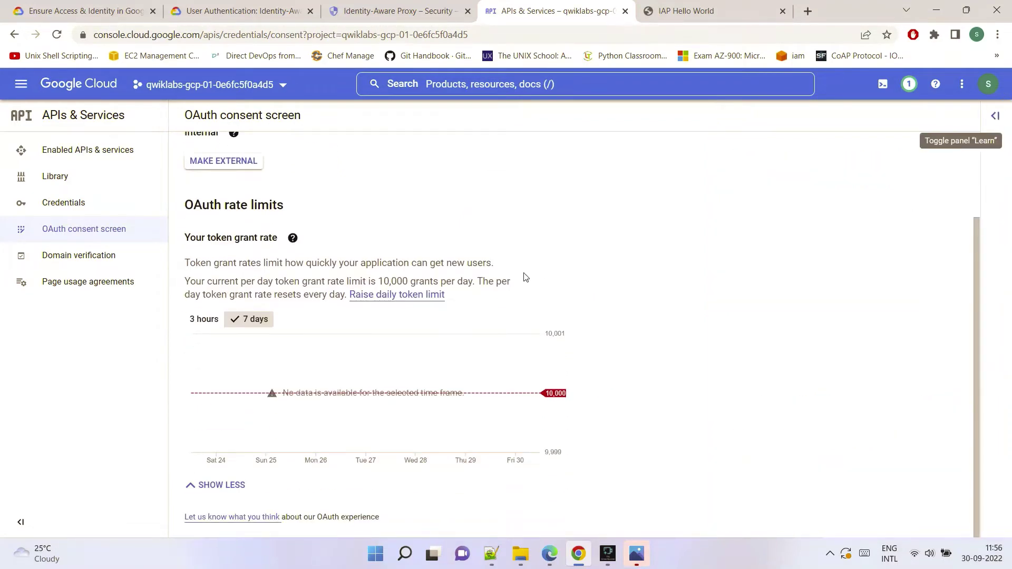
# Copy the lab's command for disabling the App Engine Flex API and read the accompanying instructions
pyautogui.click(297, 6)
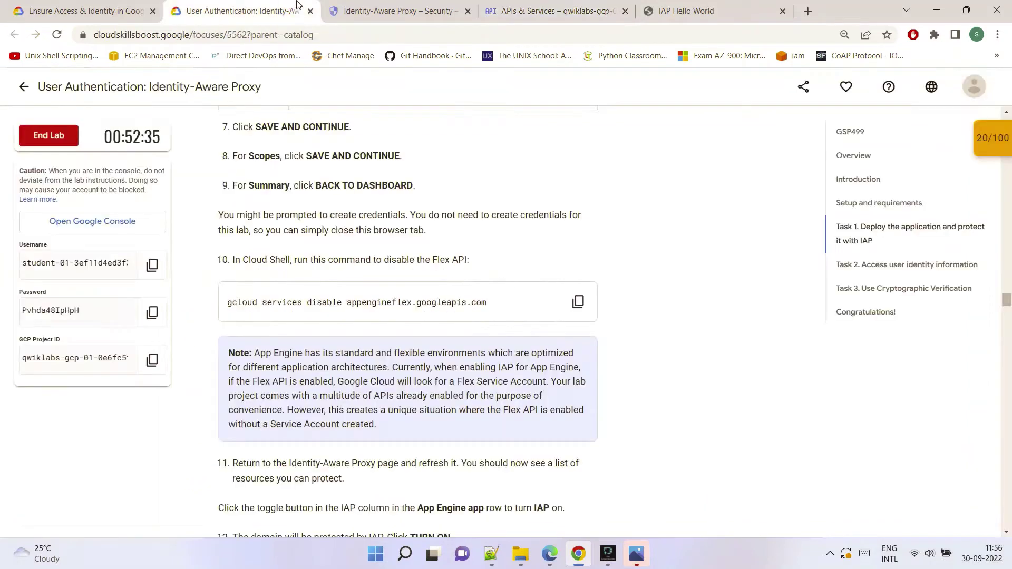
pyautogui.scroll(-1, 459, 295)
pyautogui.scroll(1, 459, 295)
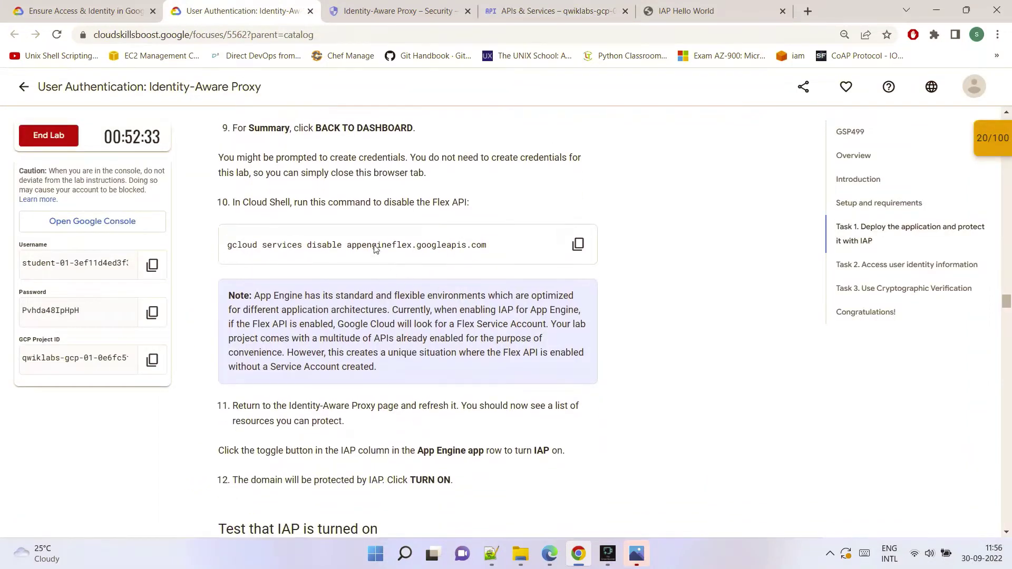
pyautogui.click(570, 302)
pyautogui.scroll(-2, 571, 302)
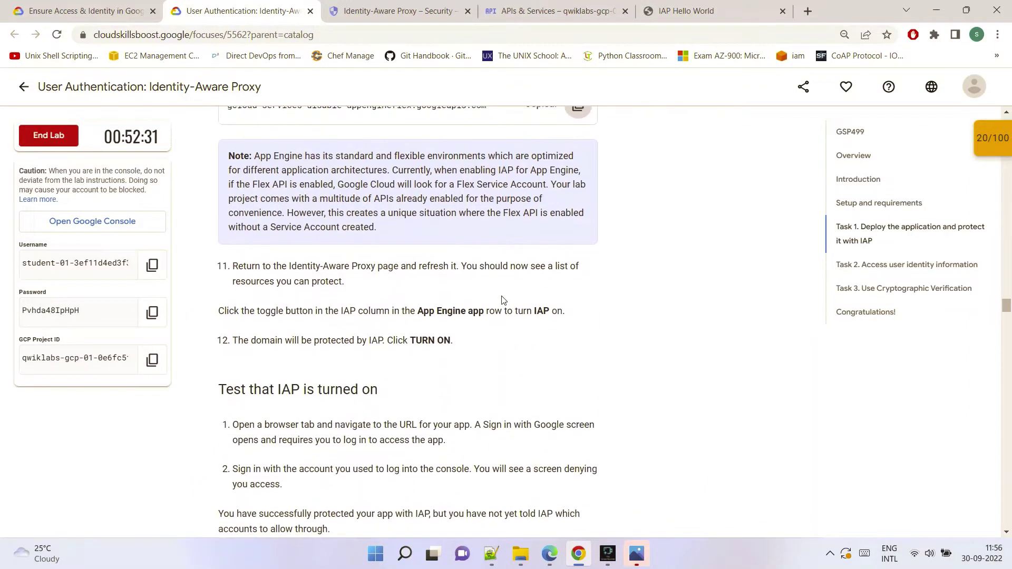
pyautogui.scroll(1, 570, 301)
pyautogui.scroll(-2, 514, 259)
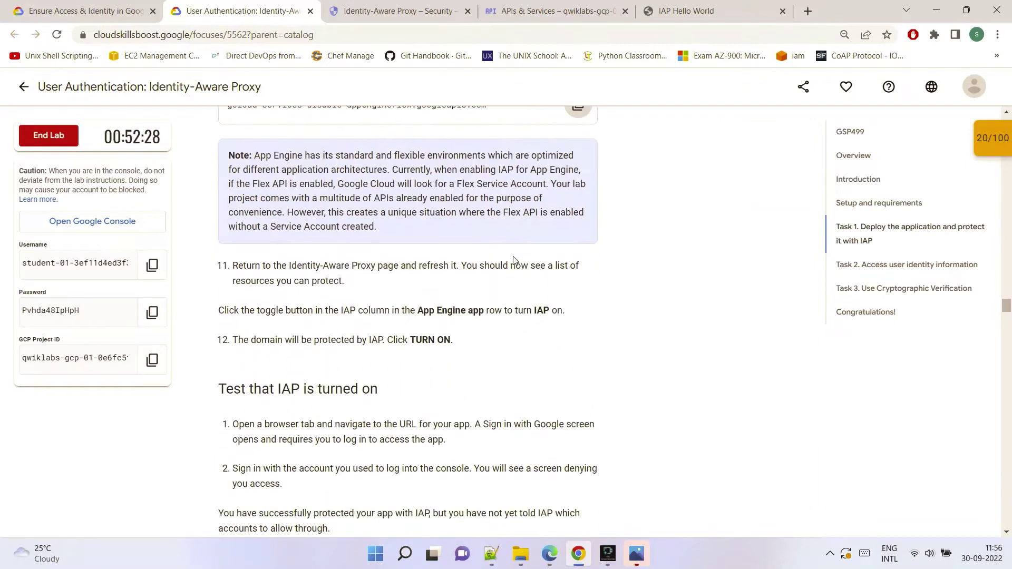
pyautogui.scroll(1, 530, 110)
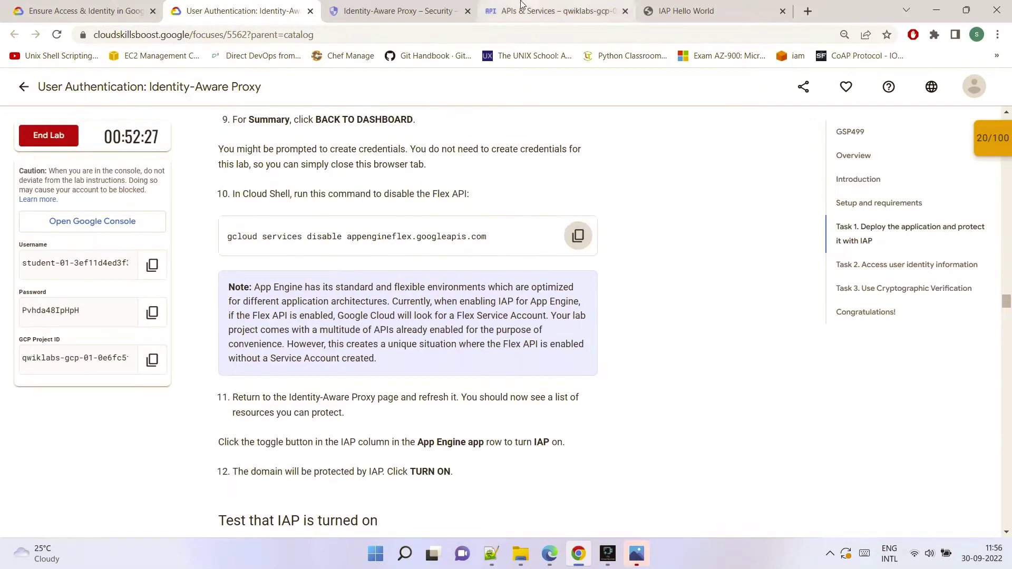
# Disable the Flex API by running gcloud services disable appengineflex.googleapis.com in Cloud Shell
pyautogui.click(449, 5)
pyautogui.moveTo(510, 511); pyautogui.dragTo(501, 339)
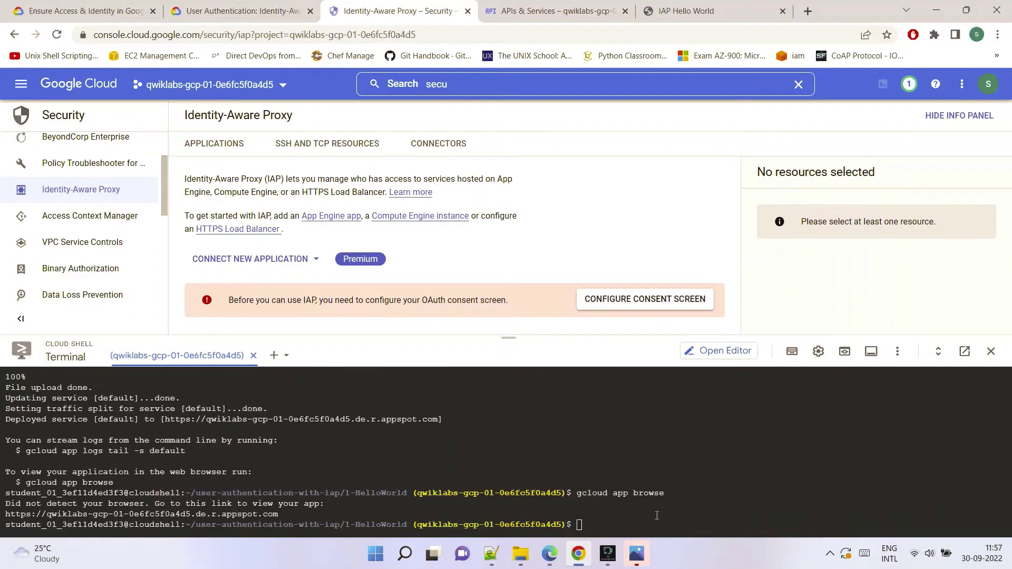
pyautogui.hotkey('ctrl', 'v')
pyautogui.press('Return')
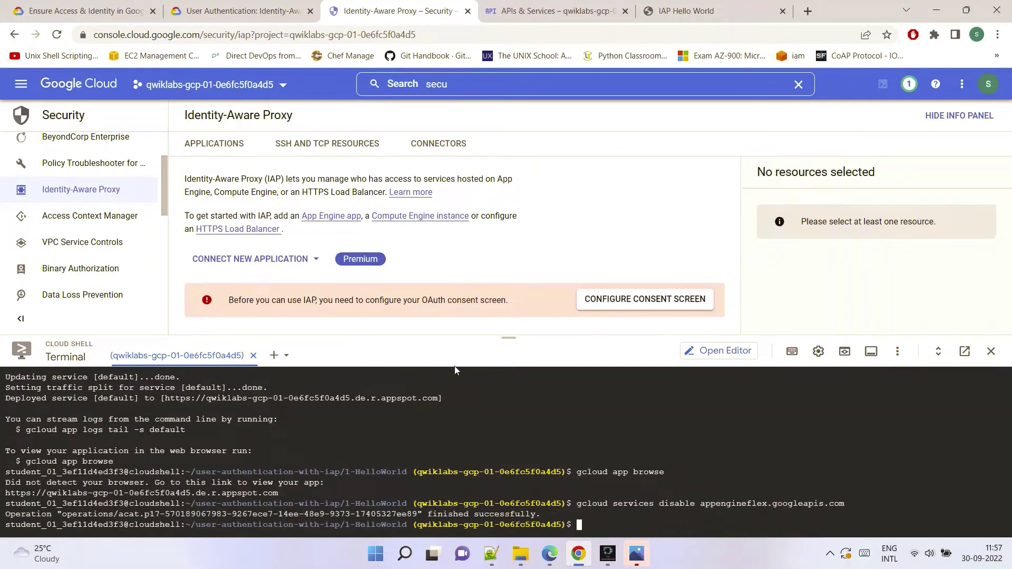
pyautogui.moveTo(510, 337); pyautogui.dragTo(509, 389)
# Check the lab's refresh instruction and reload the Identity-Aware Proxy page to list the resources that can be protected
pyautogui.click(300, 14)
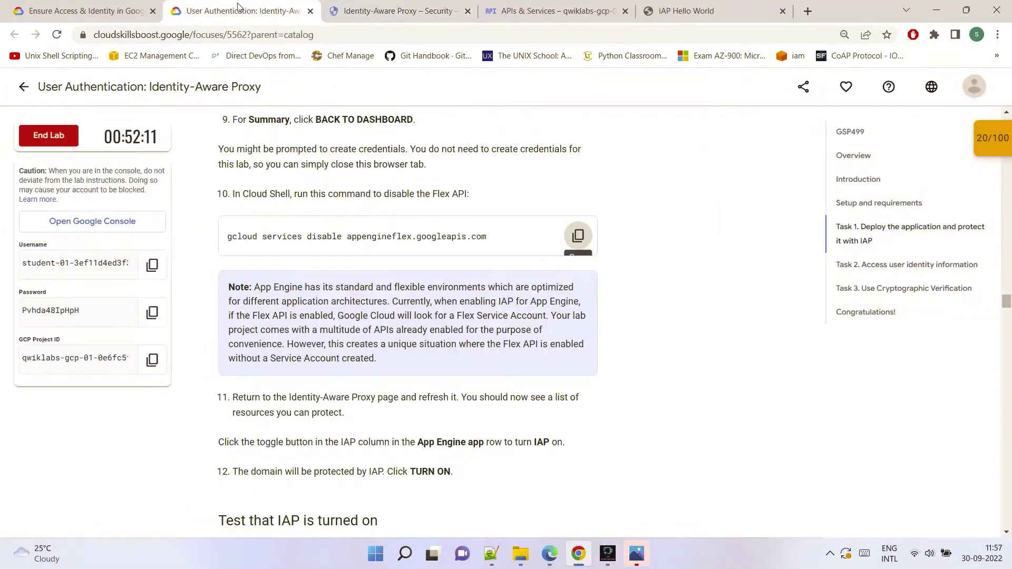
pyautogui.scroll(-3, 465, 288)
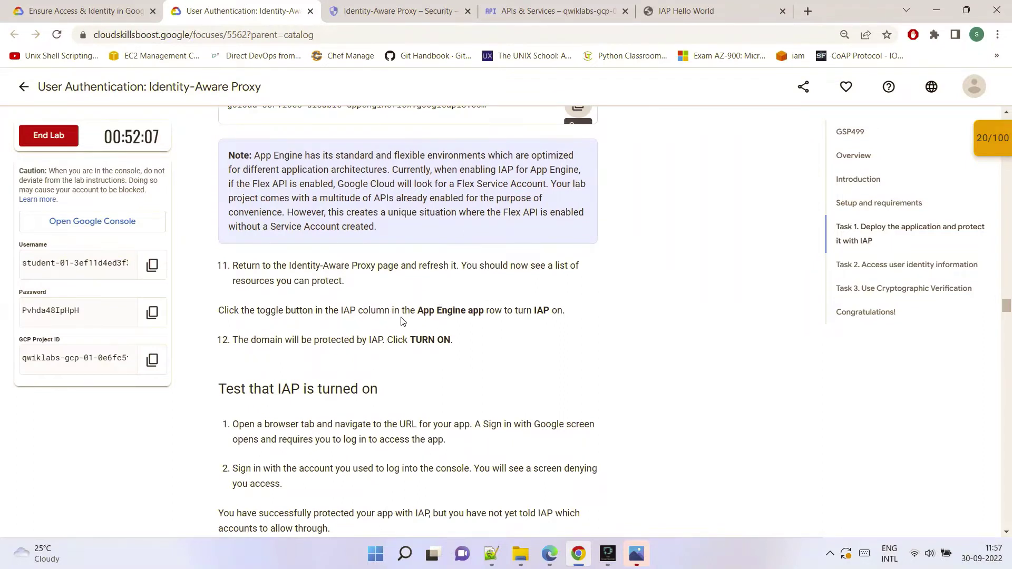
pyautogui.scroll(1, 395, 317)
pyautogui.scroll(-1, 380, 309)
pyautogui.click(398, 10)
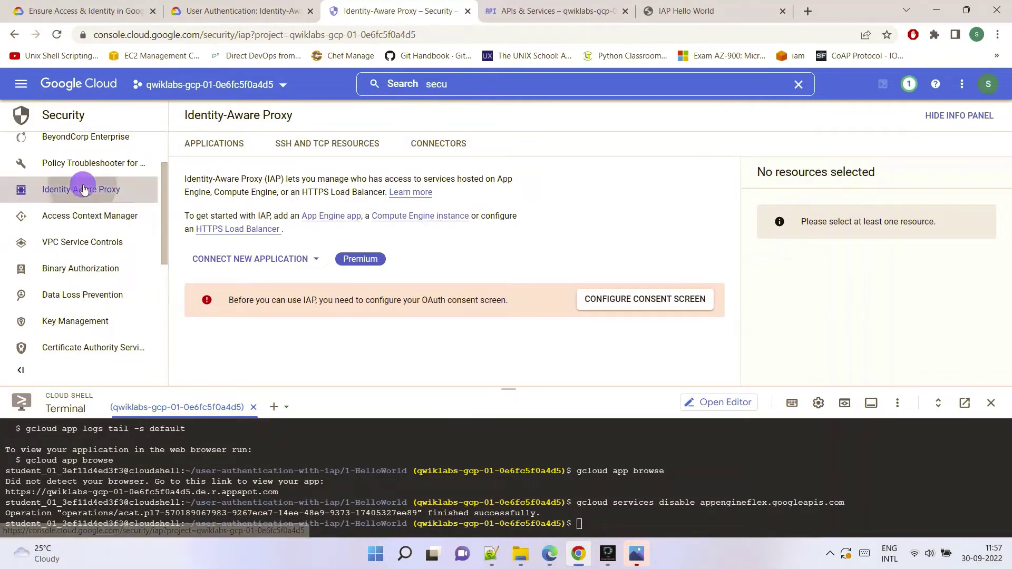
pyautogui.click(84, 217)
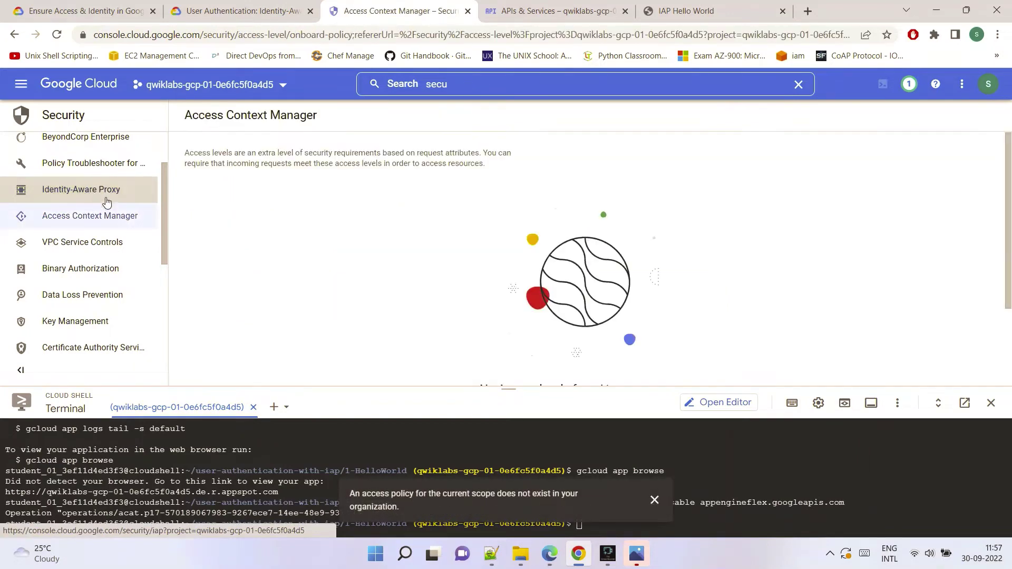
pyautogui.click(89, 193)
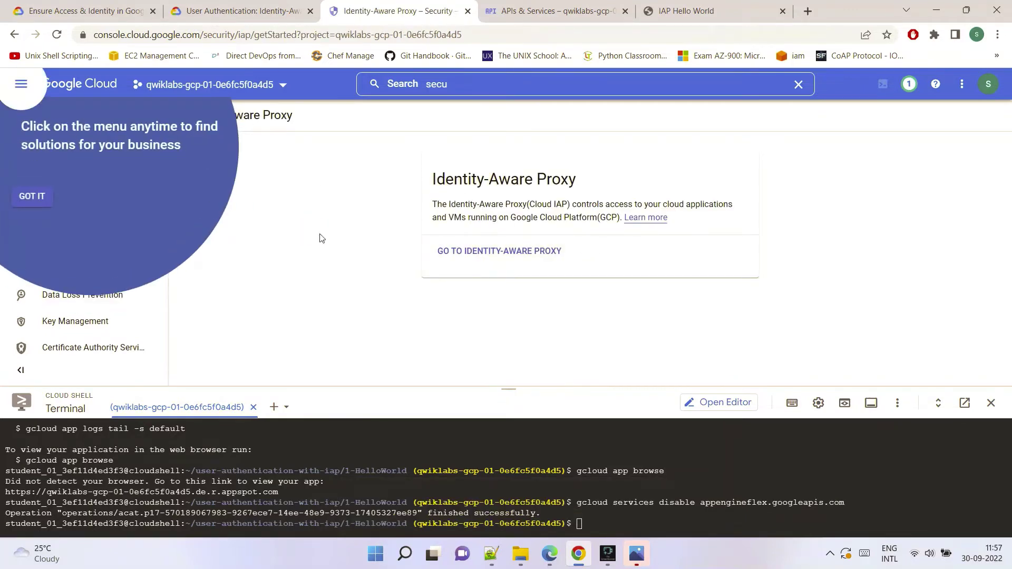
pyautogui.click(470, 250)
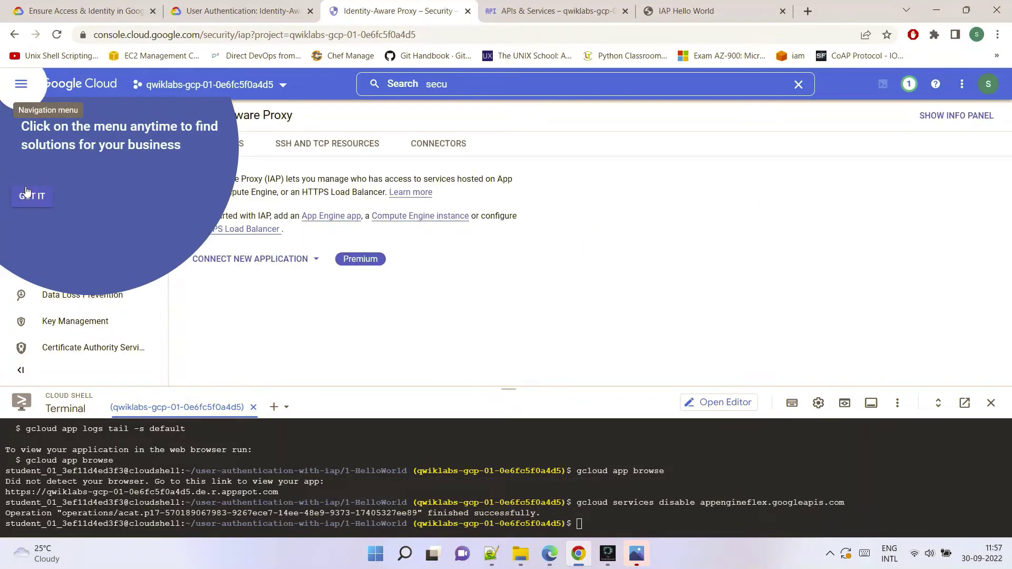
pyautogui.click(29, 195)
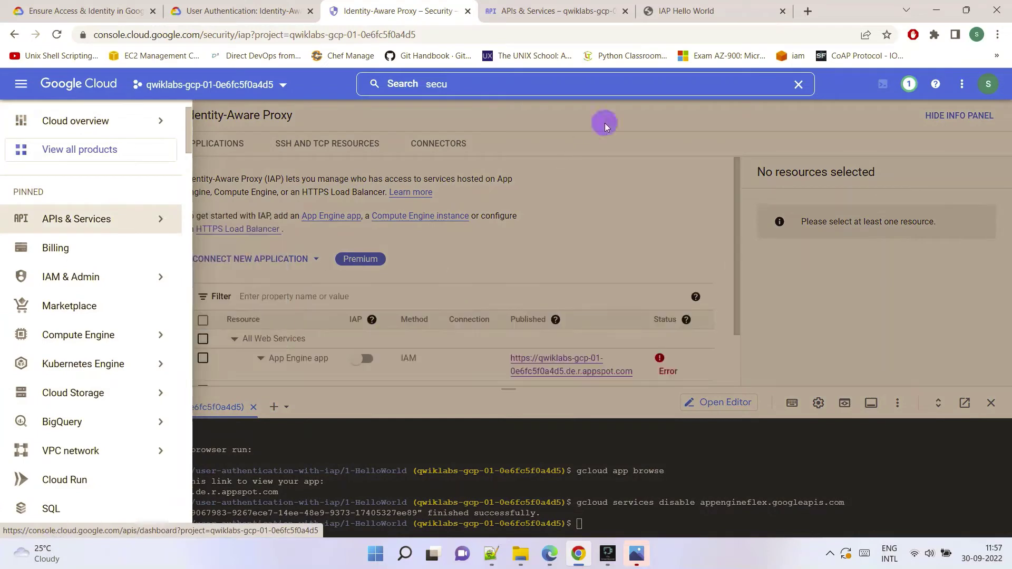
pyautogui.click(605, 123)
pyautogui.scroll(-2, 495, 248)
# Check the lab instruction and turn on IAP for the App Engine app, confirming the access restriction
pyautogui.click(243, 10)
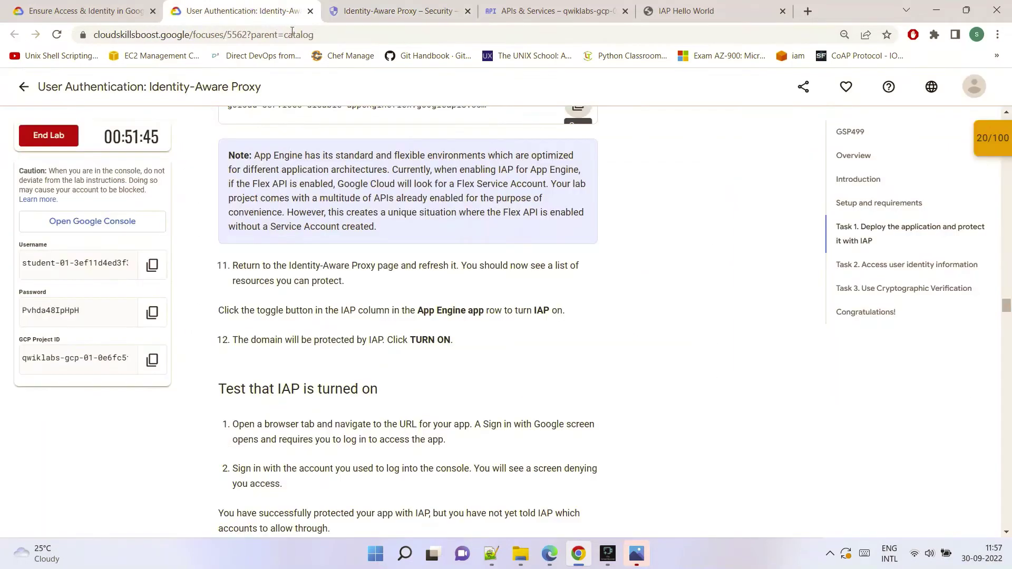
pyautogui.scroll(-1, 422, 206)
pyautogui.click(393, 6)
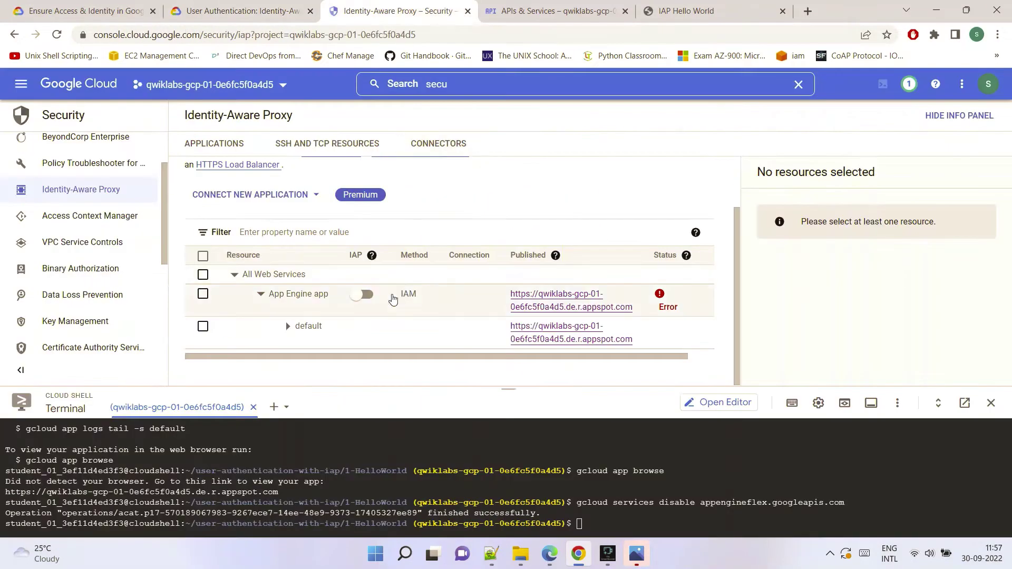
pyautogui.click(362, 294)
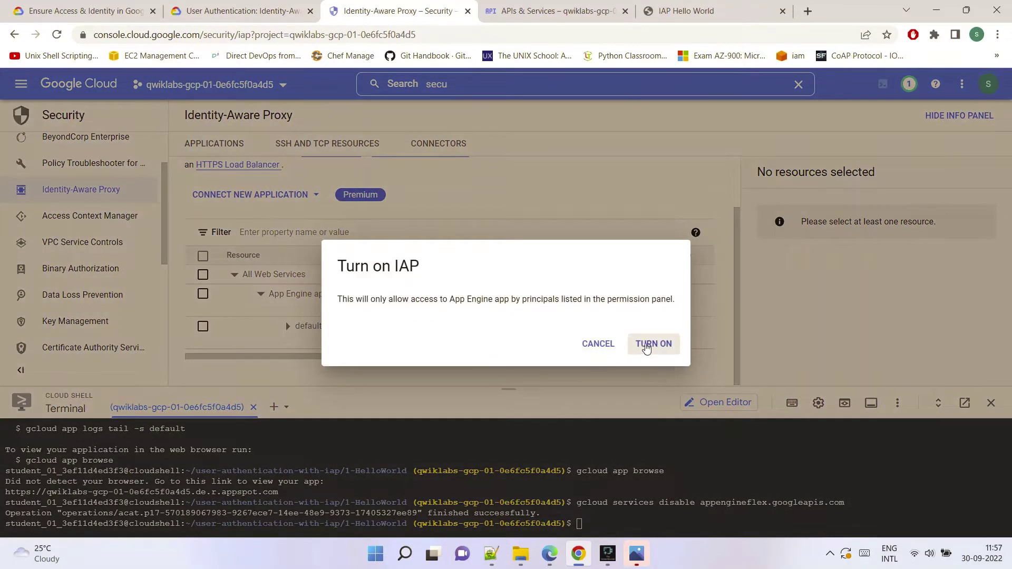
pyautogui.click(654, 344)
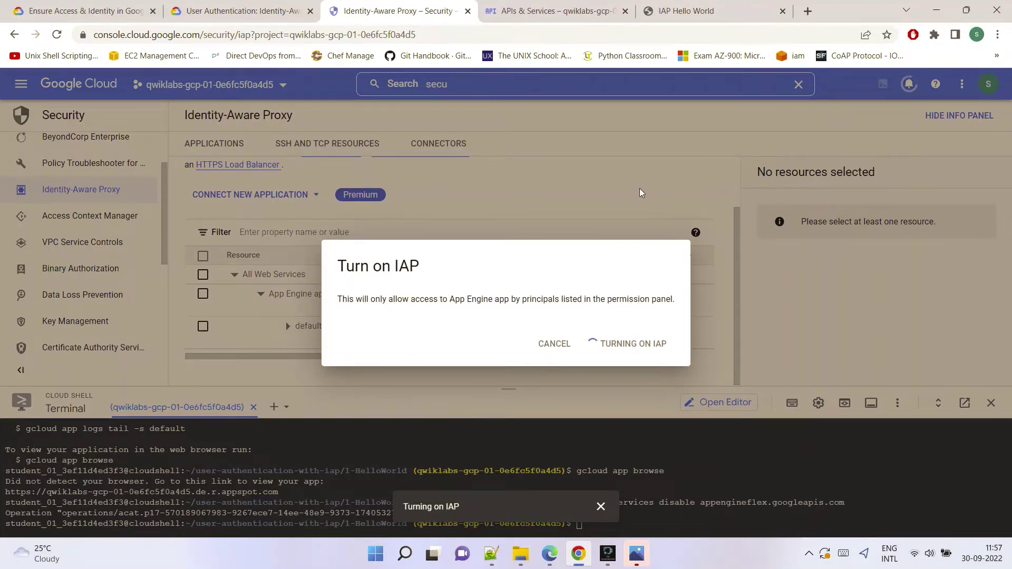
pyautogui.scroll(3, 550, 212)
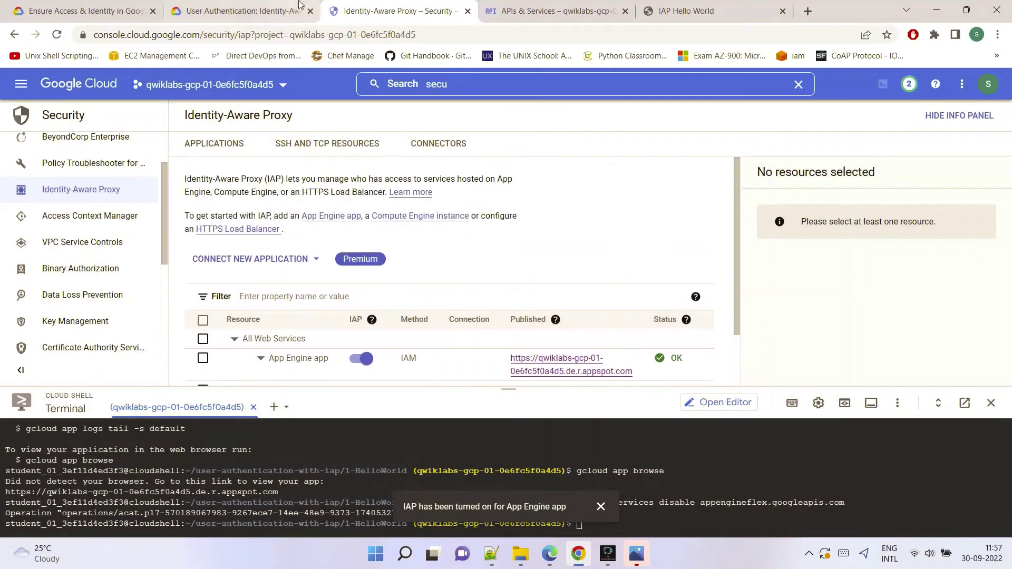
# Read the lab's "Test that IAP is turned on" section and reload the deployed Hello World app page to test protection
pyautogui.click(245, 10)
pyautogui.scroll(-4, 490, 267)
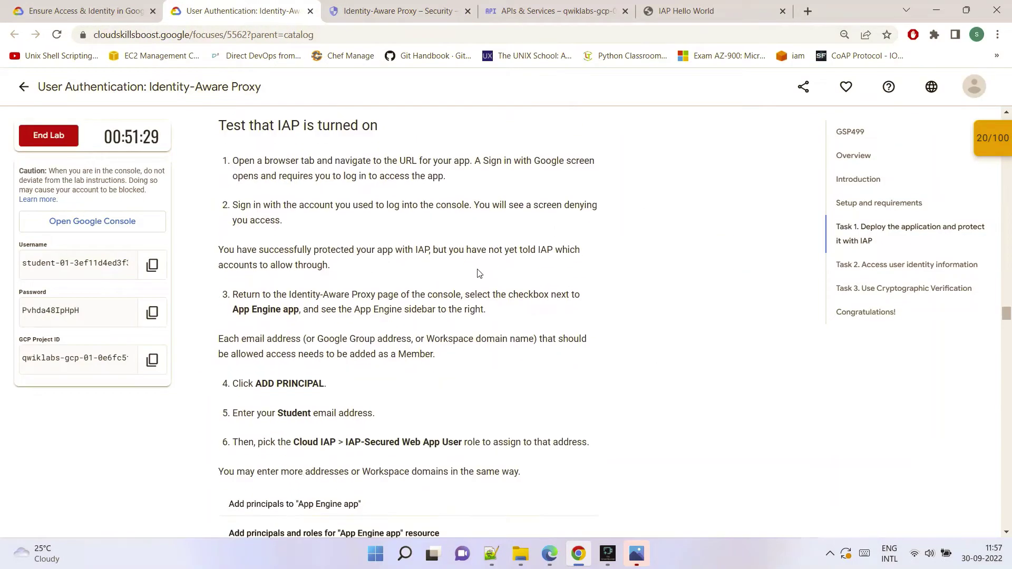
pyautogui.scroll(1, 473, 263)
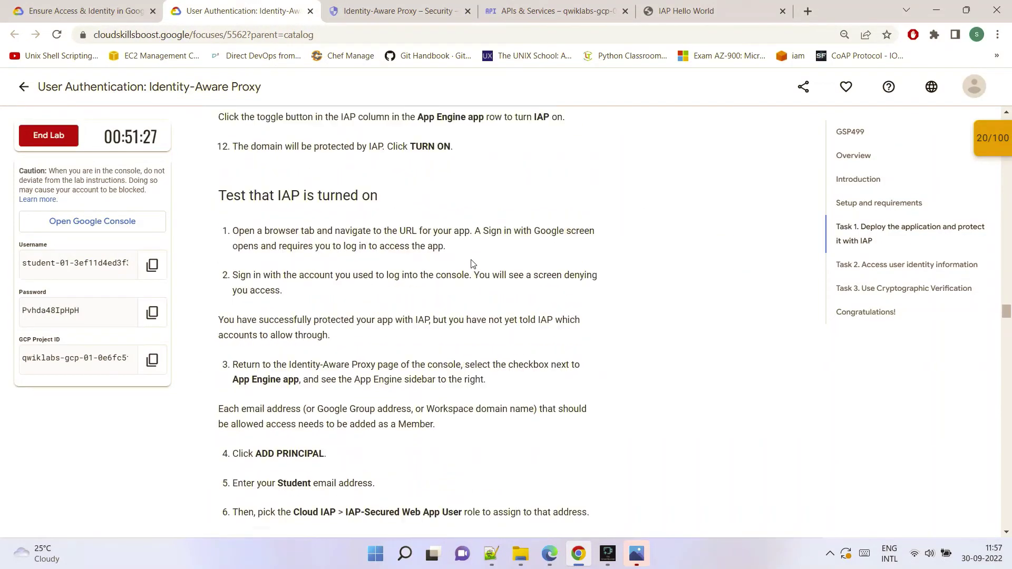
pyautogui.scroll(-2, 448, 259)
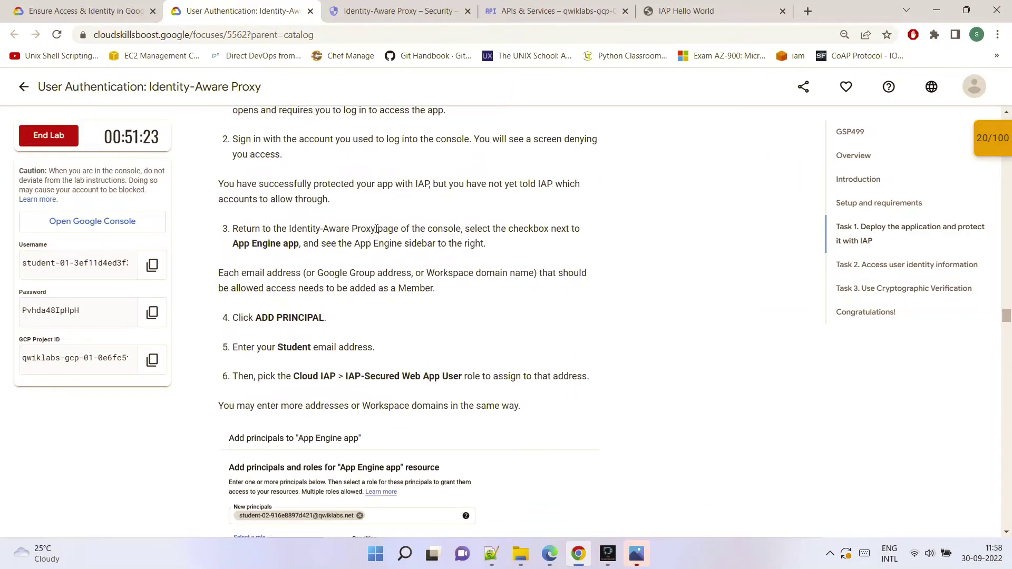
pyautogui.scroll(3, 376, 228)
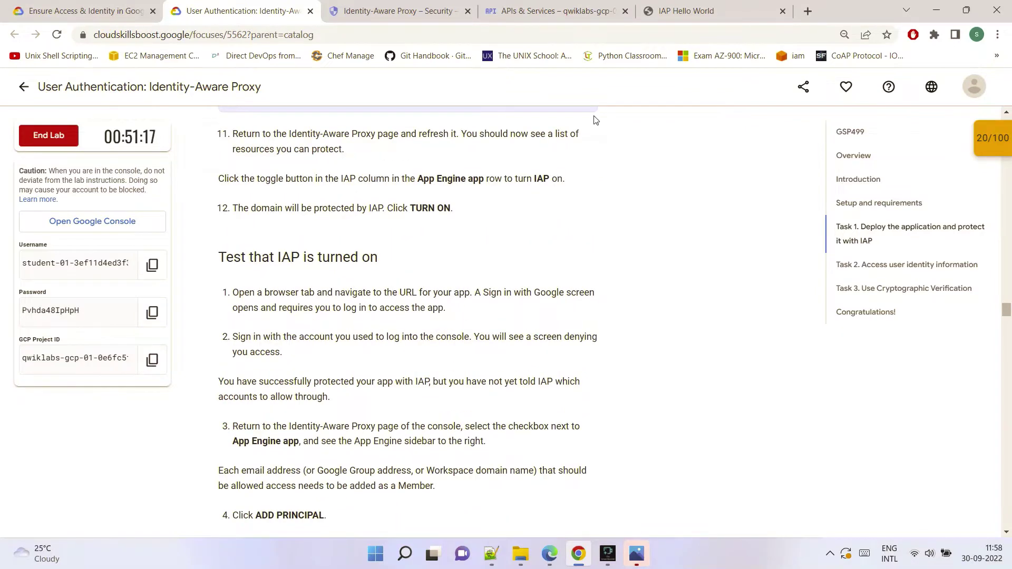
pyautogui.click(668, 9)
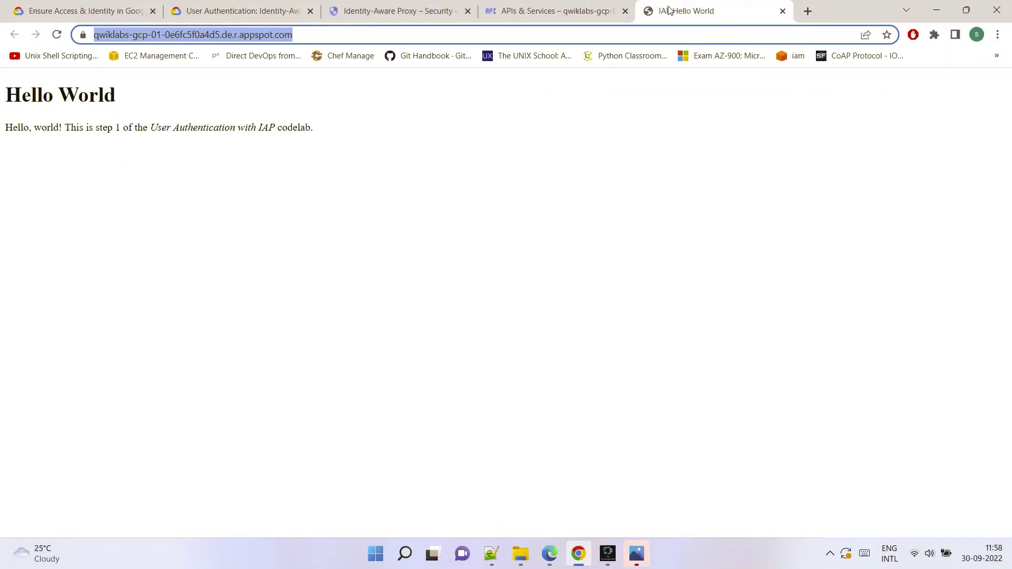
pyautogui.click(57, 34)
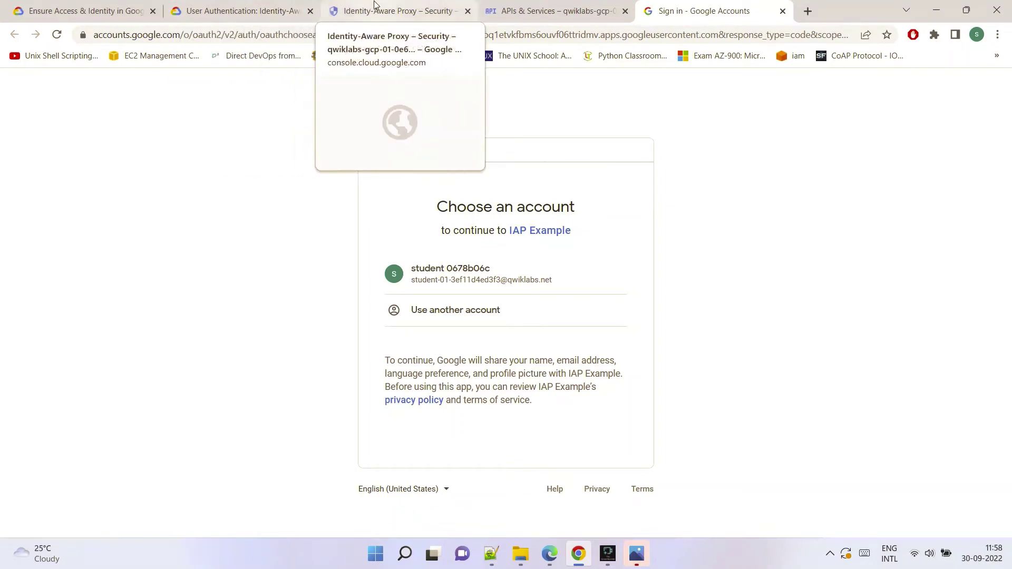
# Review the lab's instructions on signing in and adding a principal, and return to the app's Google sign-in page
pyautogui.click(268, 6)
pyautogui.scroll(-2, 440, 285)
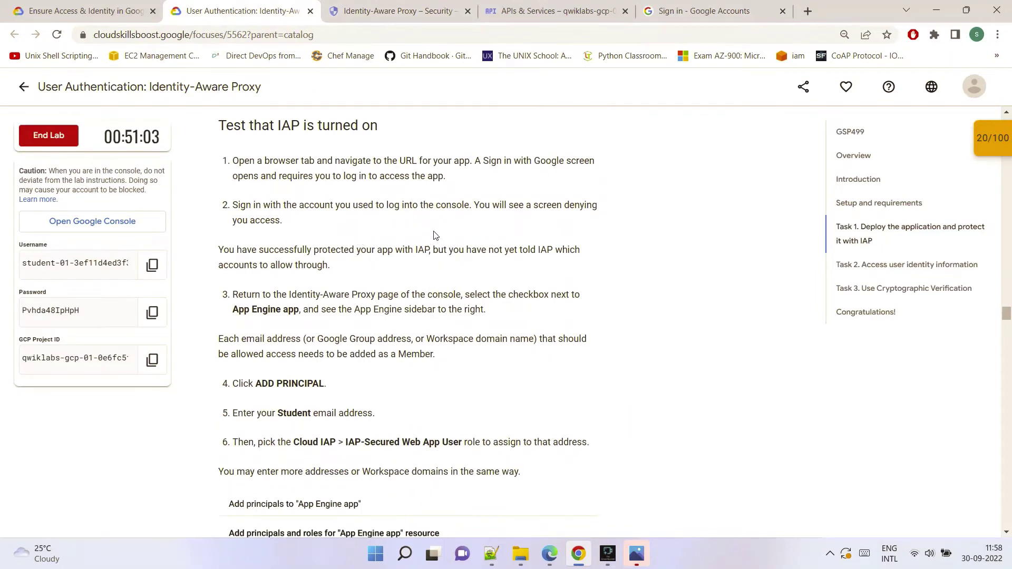
pyautogui.scroll(-1, 435, 234)
pyautogui.scroll(1, 432, 234)
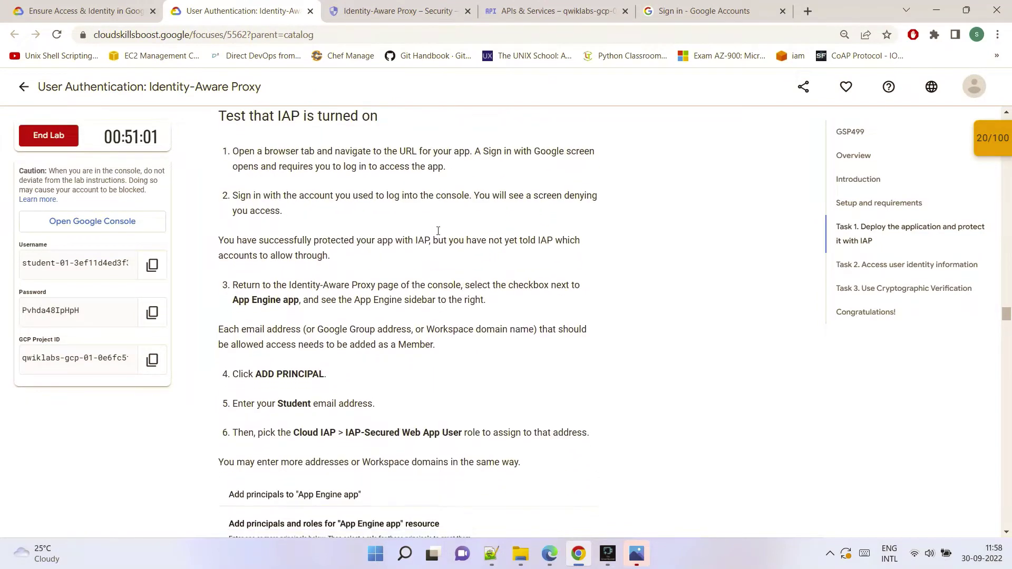
pyautogui.scroll(-1, 429, 233)
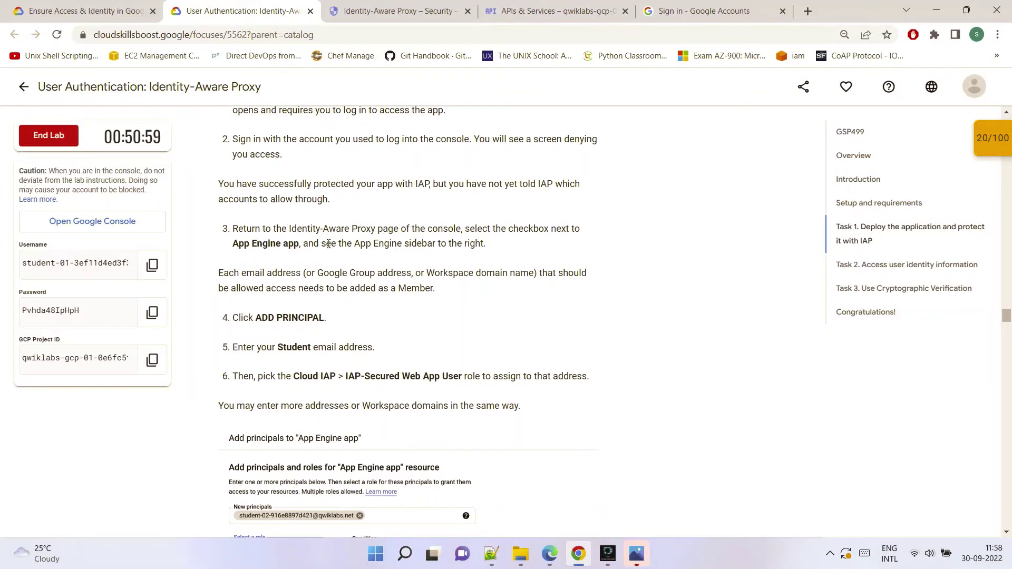
pyautogui.click(673, 15)
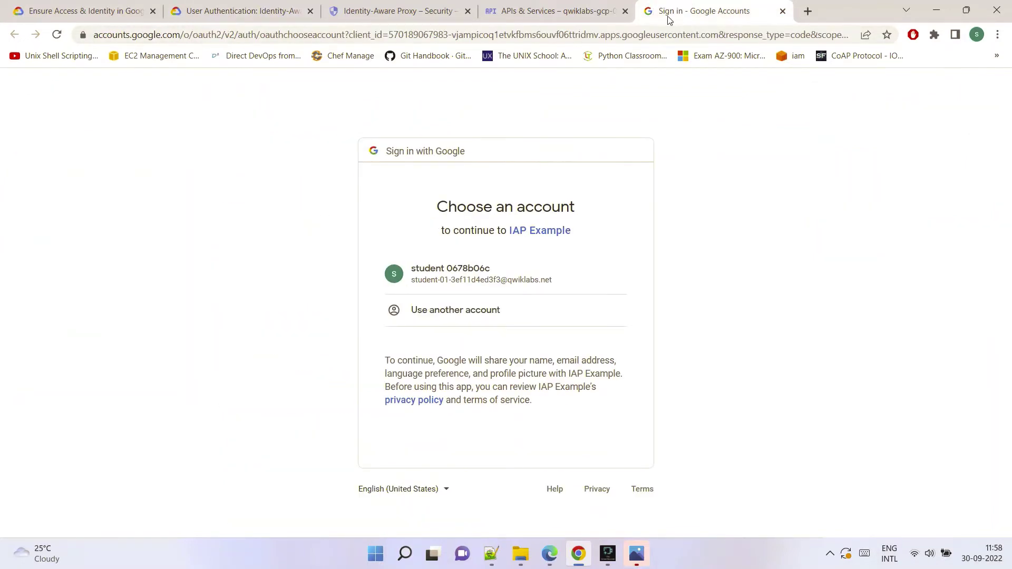
# Sign in to the app with the student account and read the lab's step on selecting the App Engine app in IAP
pyautogui.click(497, 277)
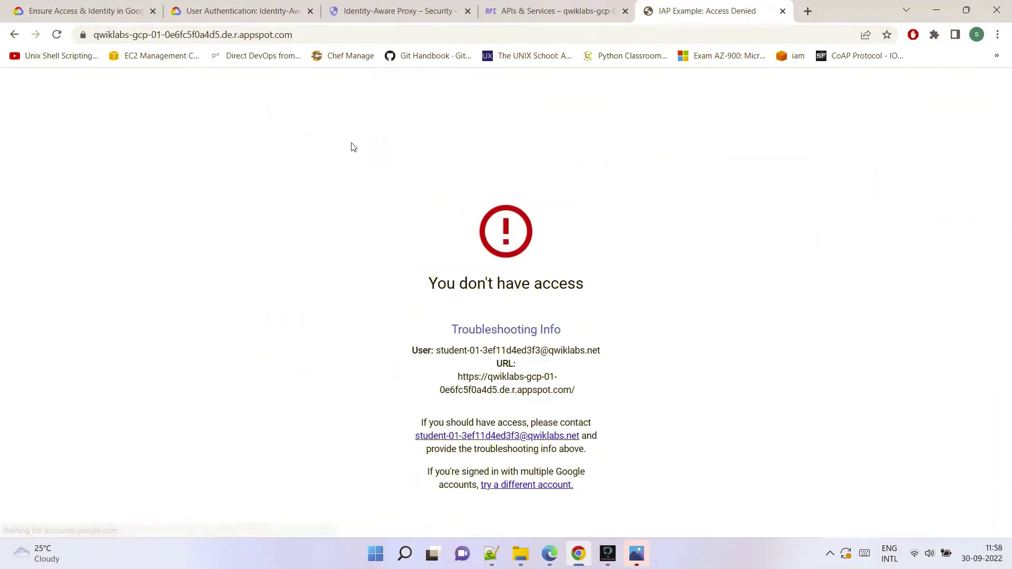
pyautogui.click(272, 8)
pyautogui.moveTo(235, 223); pyautogui.dragTo(575, 234)
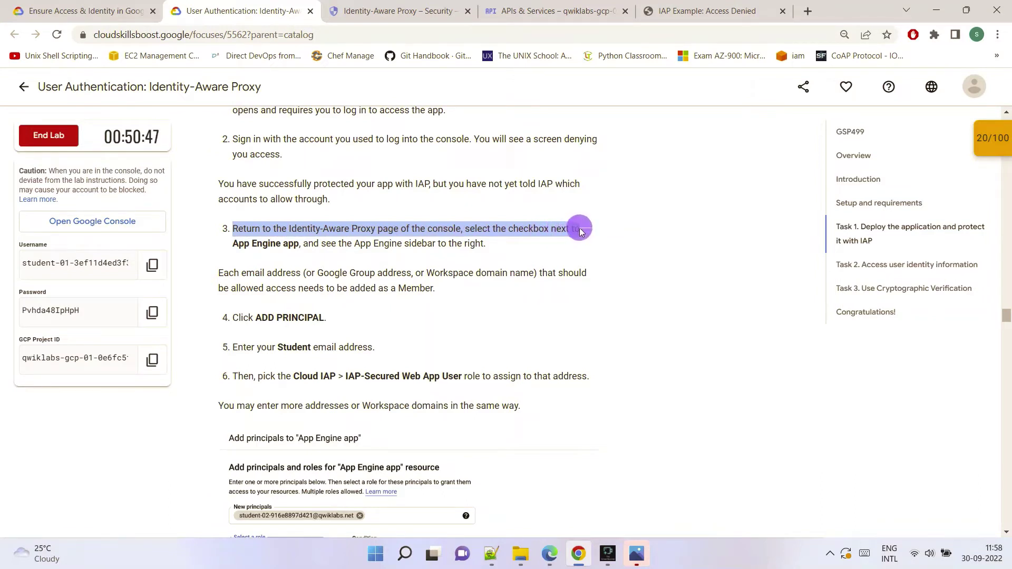
pyautogui.click(518, 240)
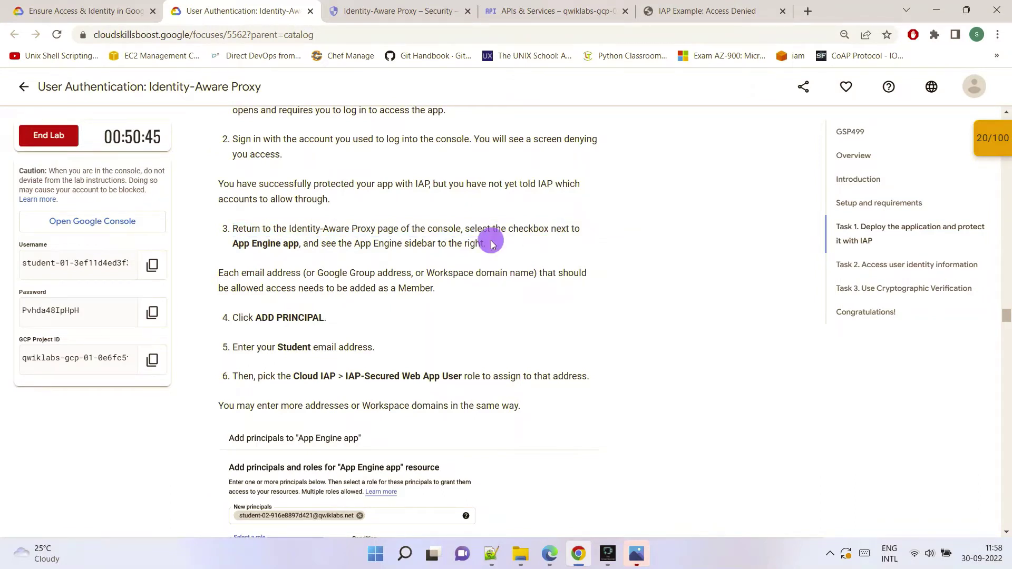
pyautogui.moveTo(491, 244); pyautogui.dragTo(262, 242)
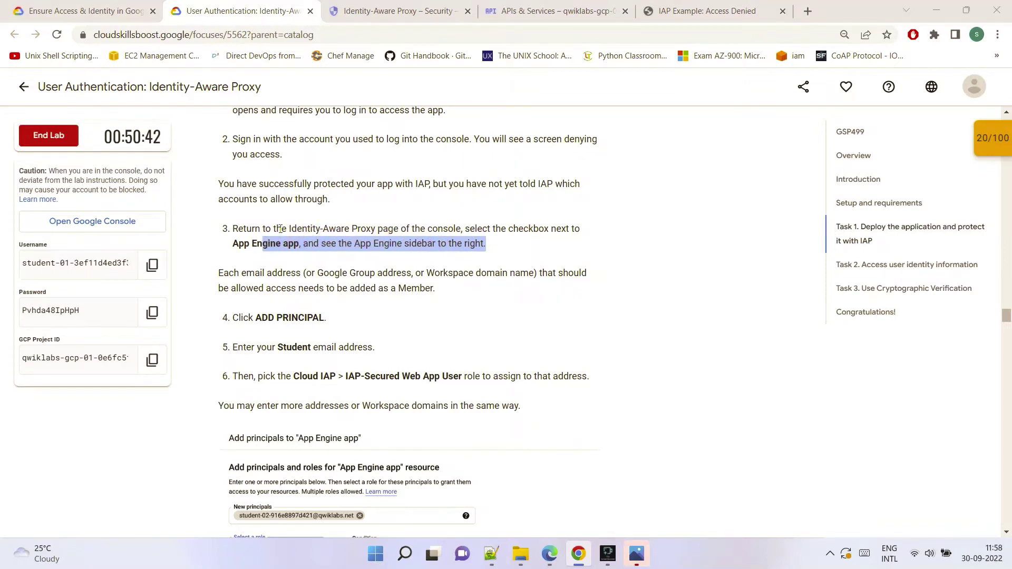
pyautogui.scroll(1, 281, 228)
pyautogui.scroll(-1, 387, 221)
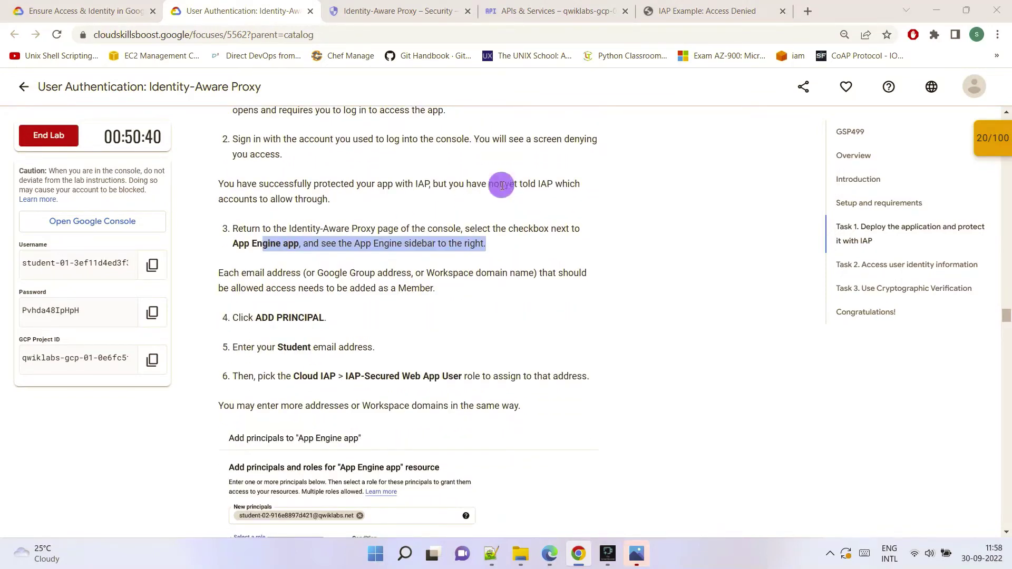
pyautogui.moveTo(502, 186); pyautogui.dragTo(532, 206)
pyautogui.click(532, 208)
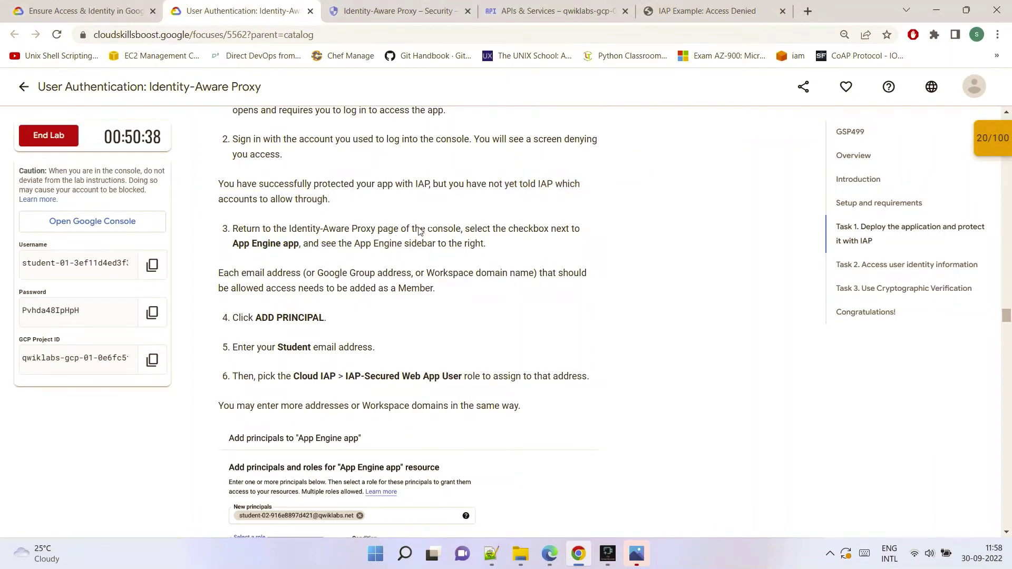
# Recheck the lab's step 3 and select the App Engine app resource on the Identity-Aware Proxy page
pyautogui.click(421, 10)
pyautogui.scroll(-3, 360, 317)
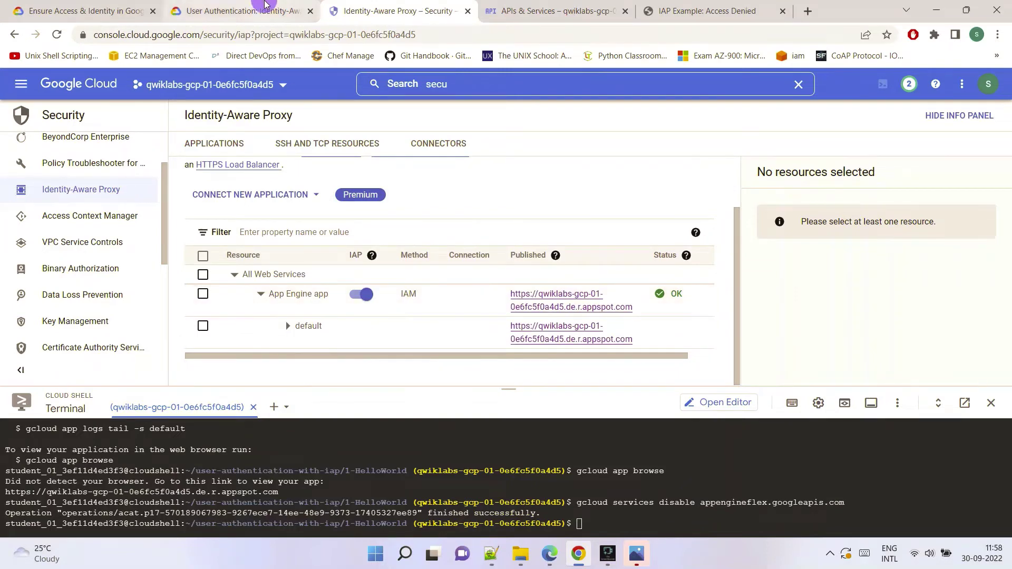
pyautogui.click(242, 11)
pyautogui.scroll(-1, 409, 232)
pyautogui.scroll(2, 401, 237)
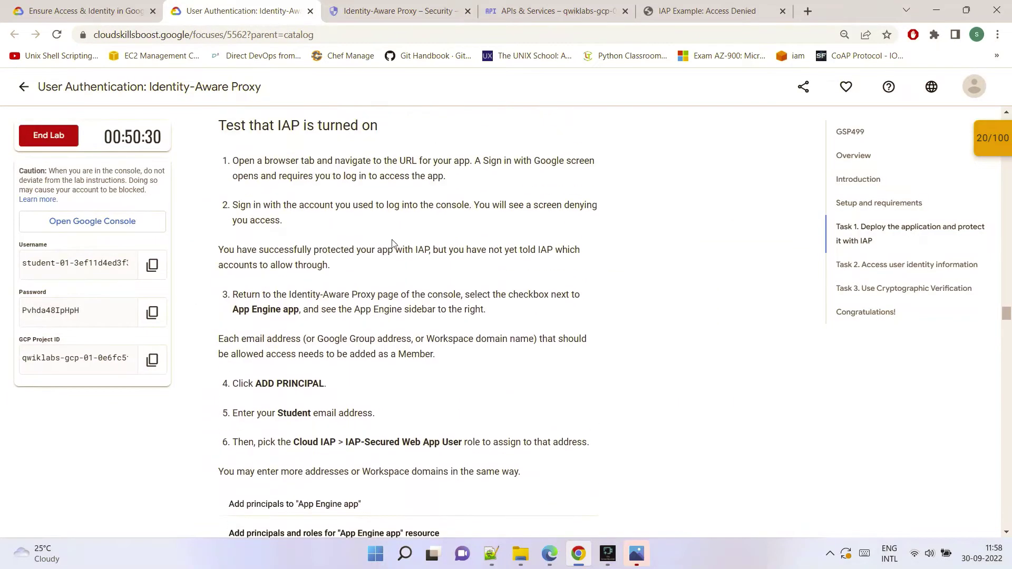
pyautogui.scroll(-1, 387, 244)
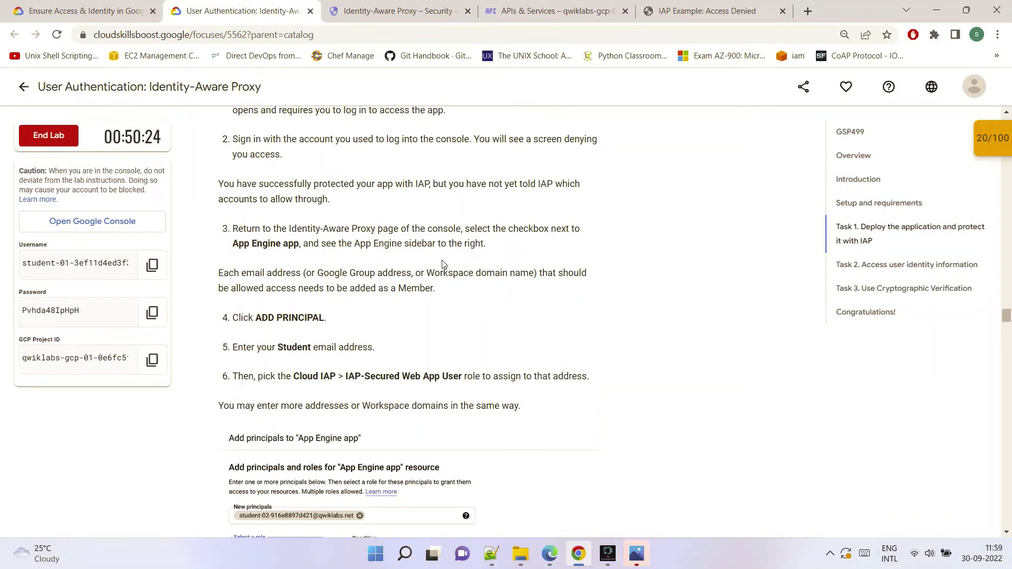
pyautogui.click(417, 11)
pyautogui.click(203, 294)
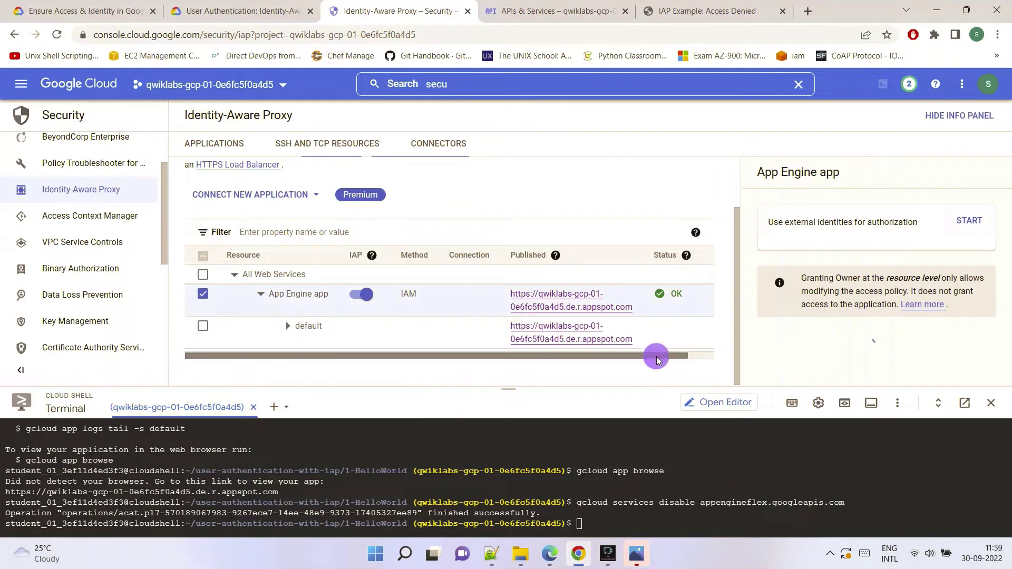
# Look through the App Engine app's additional options and its permissions sidebar
pyautogui.moveTo(655, 355); pyautogui.dragTo(728, 355)
pyautogui.click(696, 295)
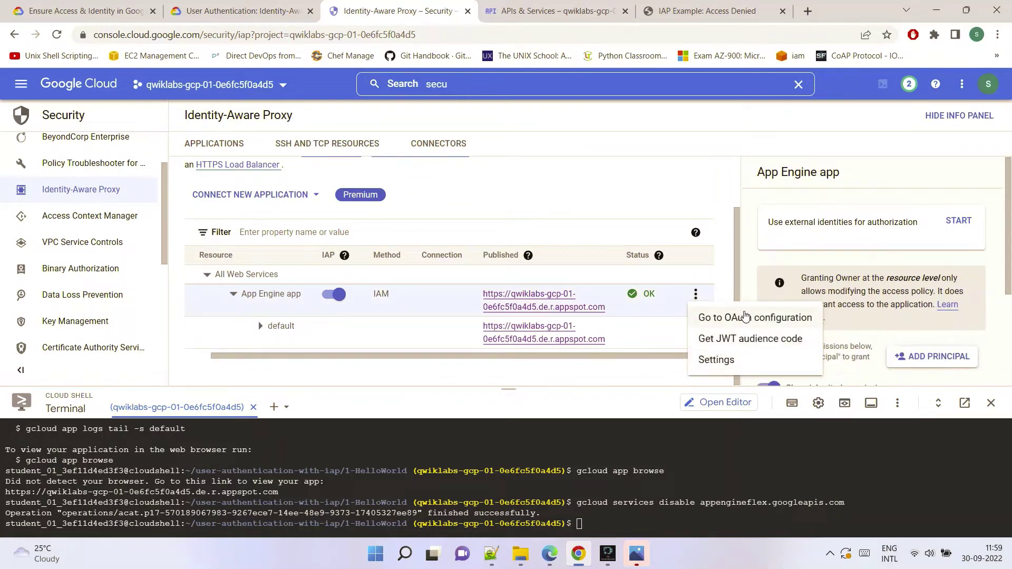
pyautogui.click(890, 163)
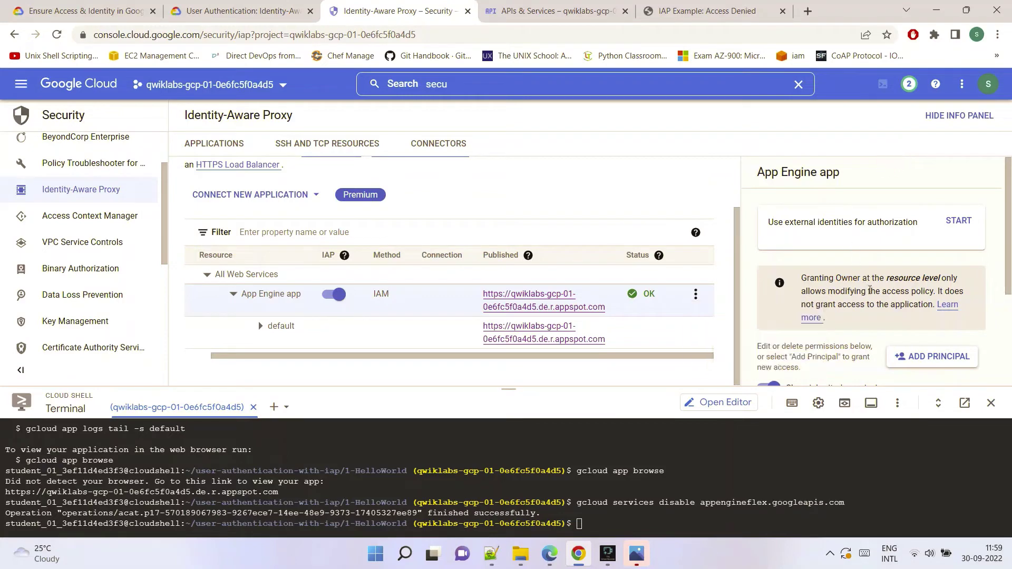
pyautogui.scroll(-3, 870, 290)
# Review the lab's steps for adding the student principal, picking the IAP-Secured Web App User role and saving, and return to the access form
pyautogui.click(243, 11)
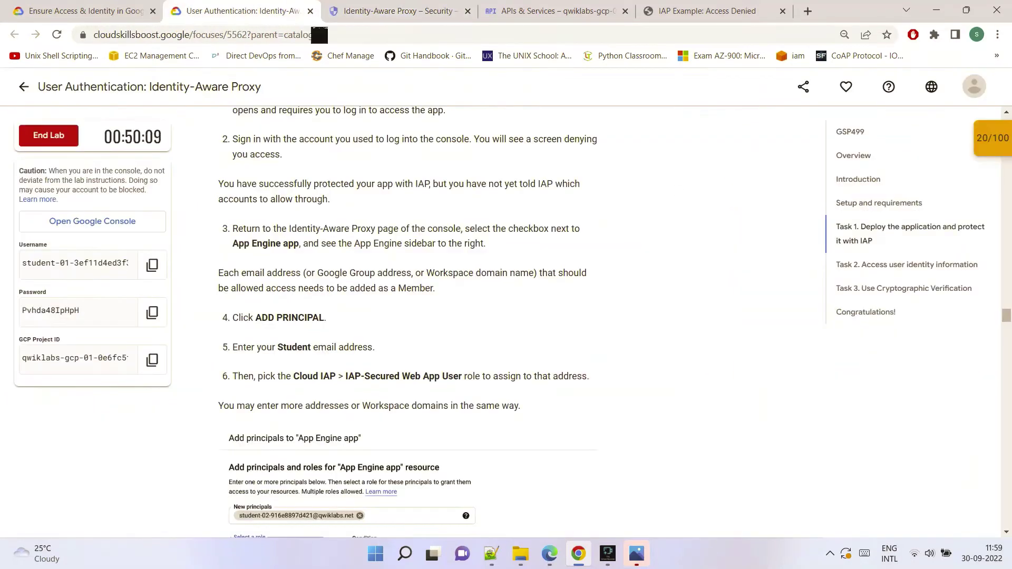
pyautogui.scroll(-3, 395, 333)
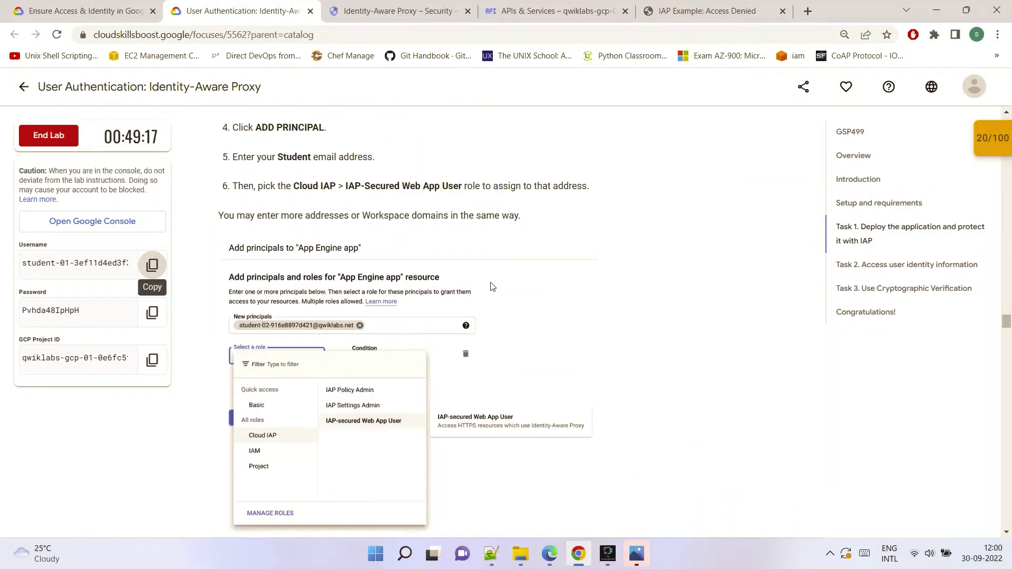
pyautogui.scroll(-1, 491, 284)
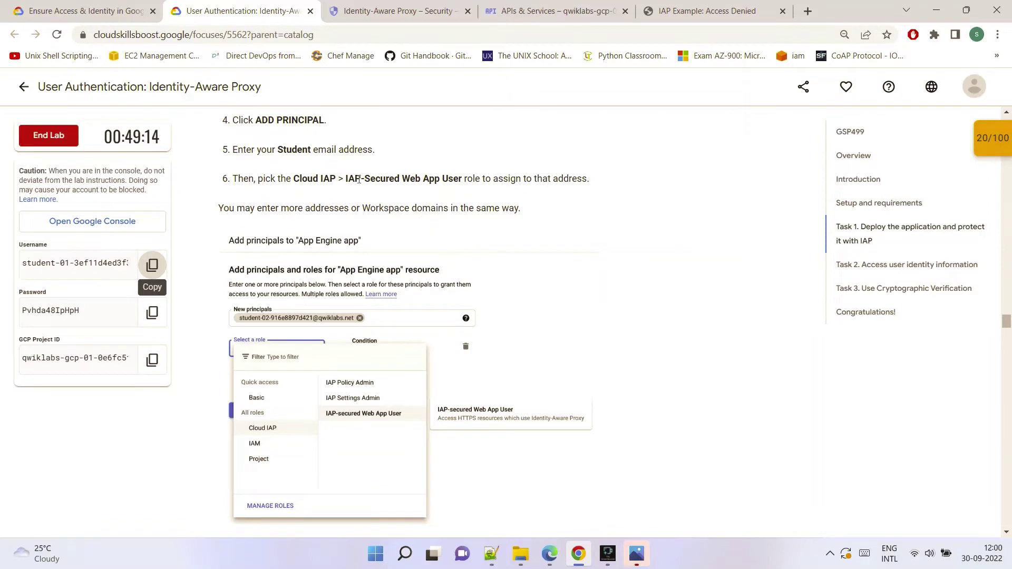
pyautogui.moveTo(342, 177); pyautogui.dragTo(460, 180)
pyautogui.click(401, 11)
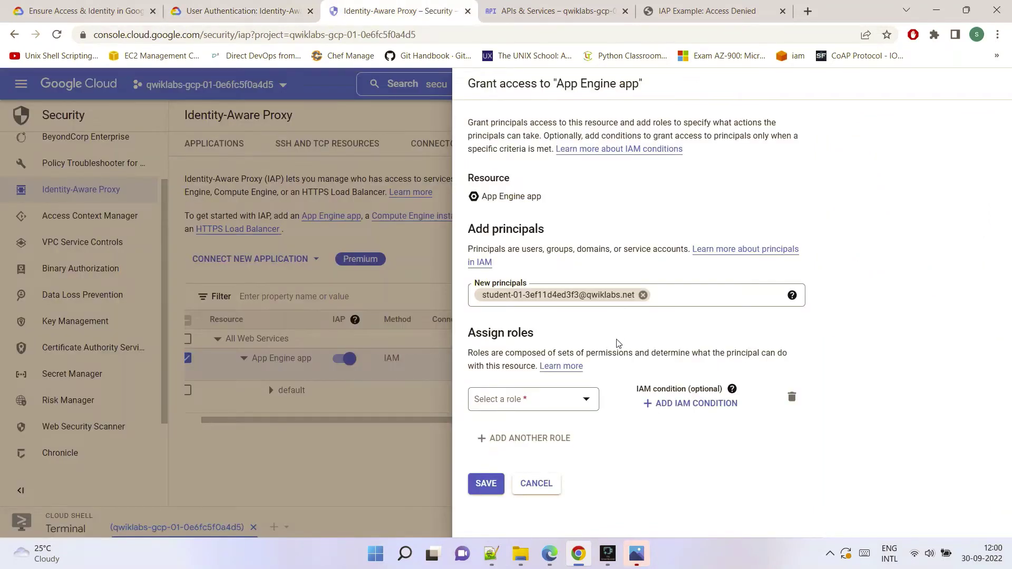
pyautogui.click(289, 10)
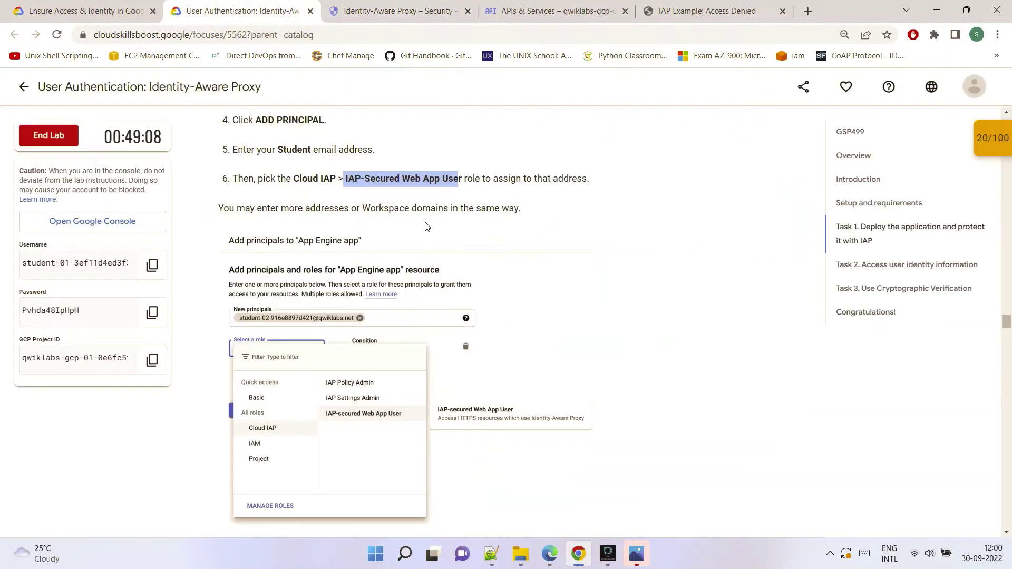
pyautogui.scroll(-3, 427, 226)
pyautogui.scroll(1, 444, 229)
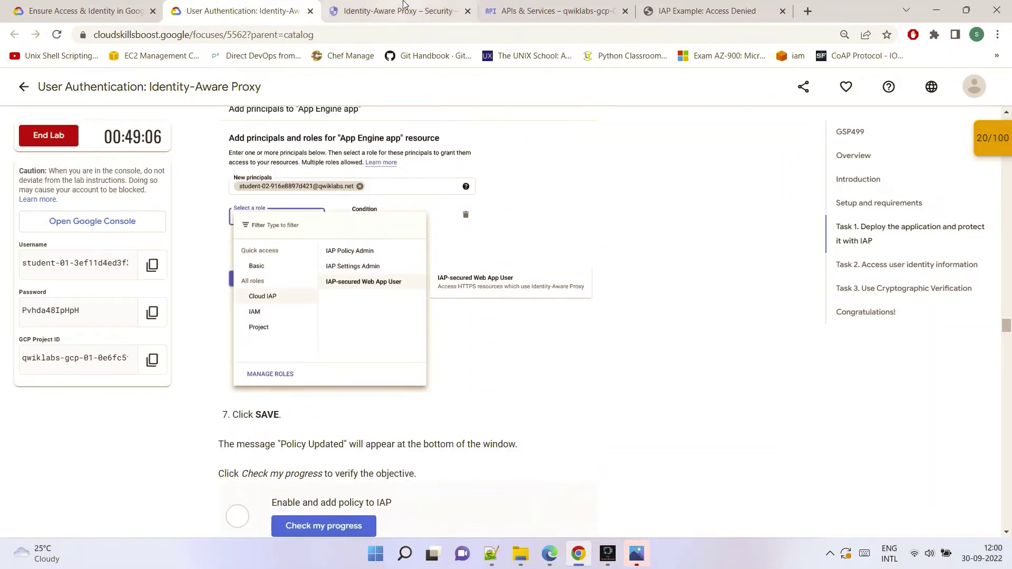
pyautogui.click(400, 11)
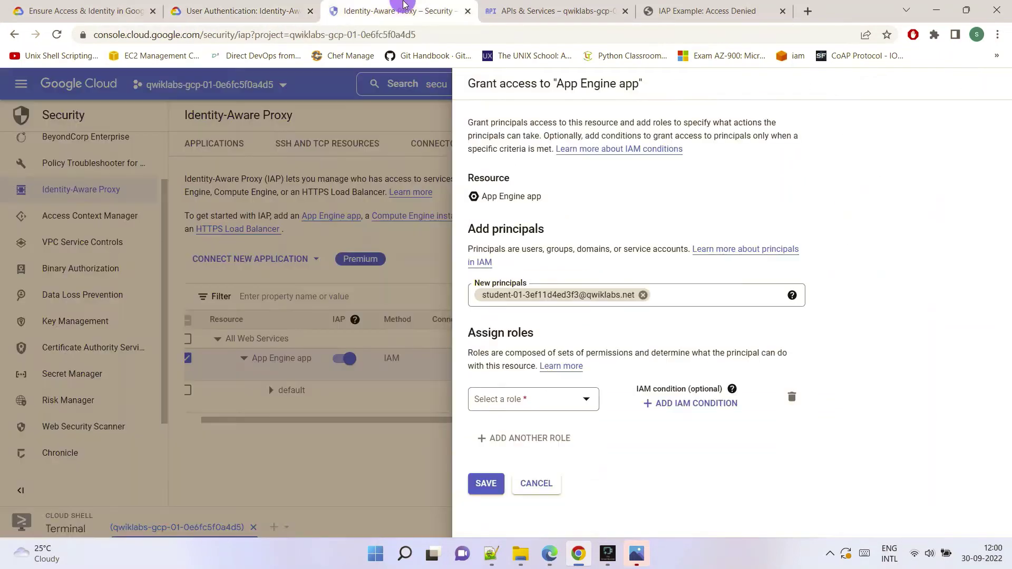
# Assign the Cloud IAP role IAP-secured Web App User to the student principal and save the App Engine app access grant
pyautogui.click(579, 410)
pyautogui.moveTo(528, 283)
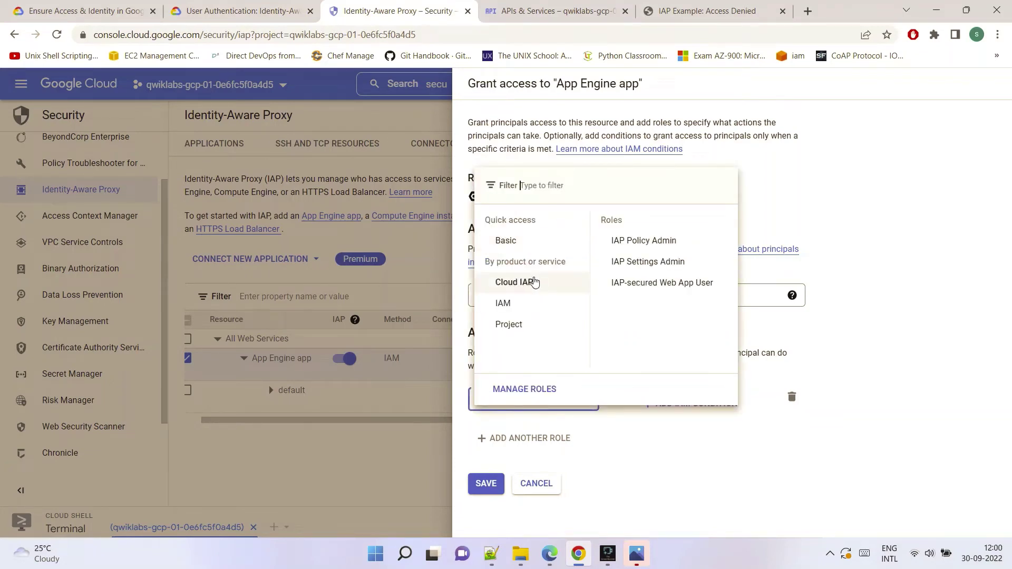
pyautogui.click(649, 285)
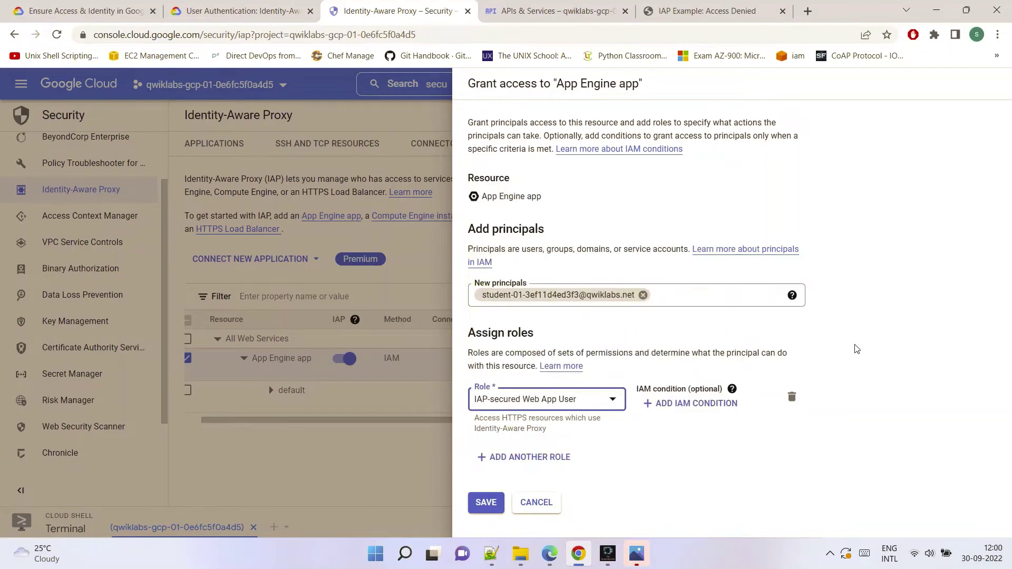
pyautogui.click(242, 11)
pyautogui.scroll(-2, 482, 295)
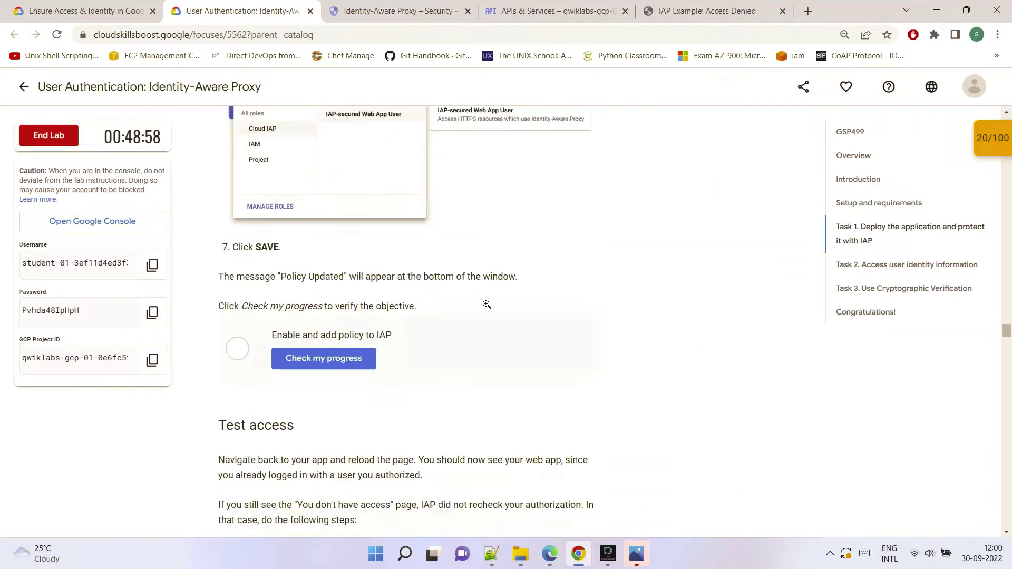
pyautogui.scroll(-2, 487, 305)
pyautogui.click(398, 12)
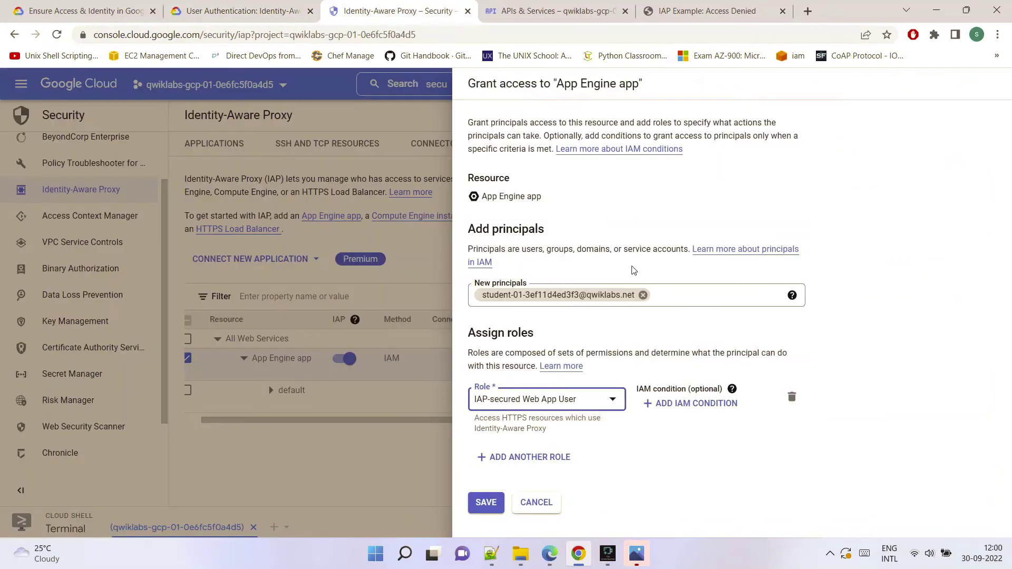
pyautogui.click(476, 509)
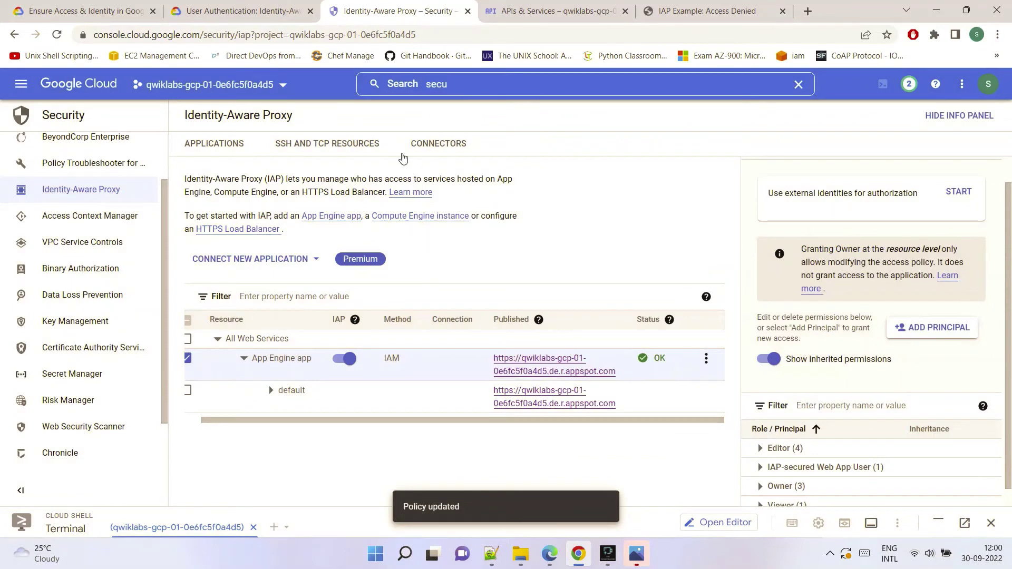
# Run the lab's progress check for "Enable and add policy to IAP"
pyautogui.click(271, 7)
pyautogui.scroll(1, 423, 181)
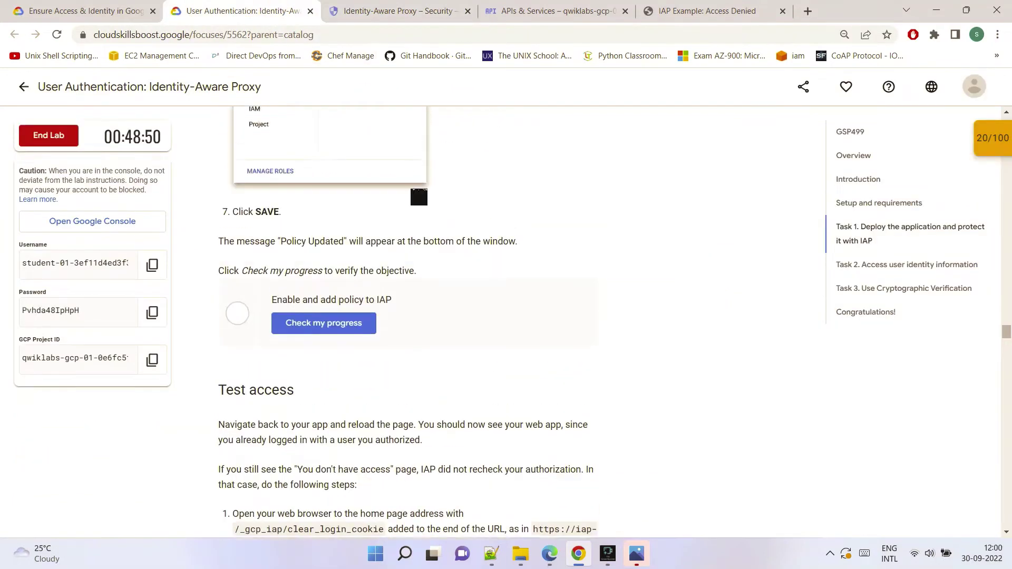
pyautogui.click(352, 327)
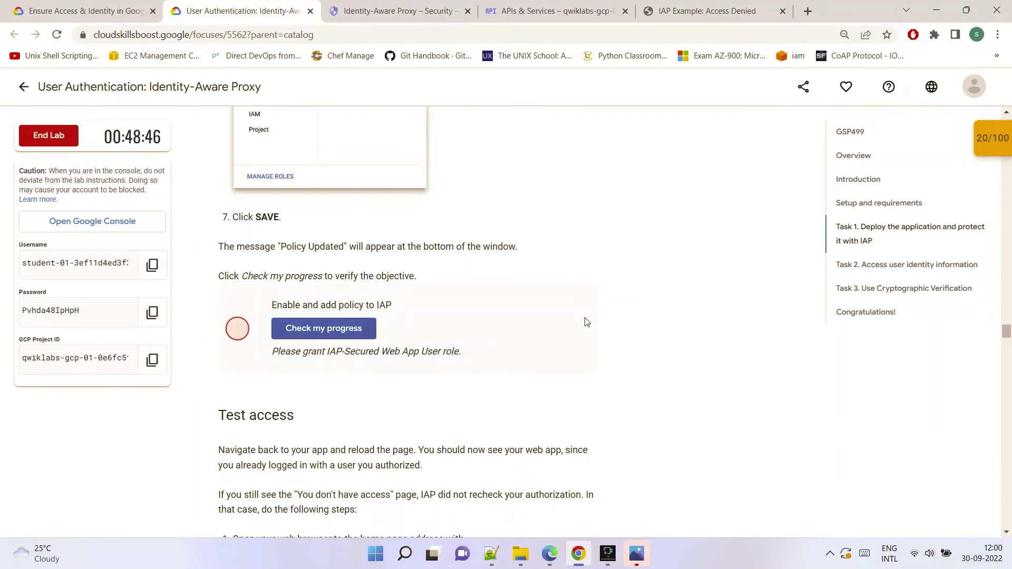
# Review the console's notifications for the project and rerun the "Enable and add policy to IAP" progress check
pyautogui.click(417, 7)
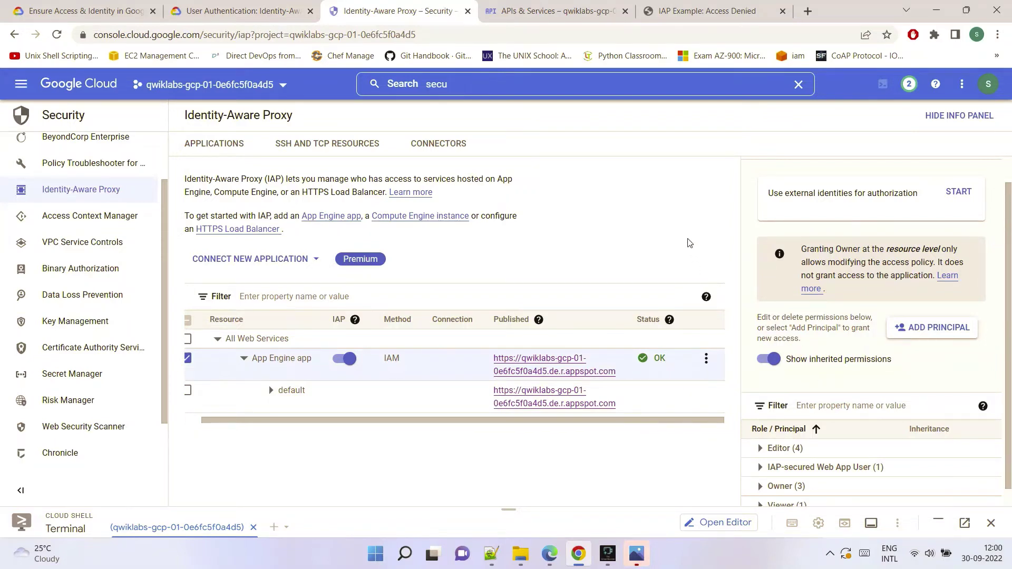
pyautogui.click(910, 85)
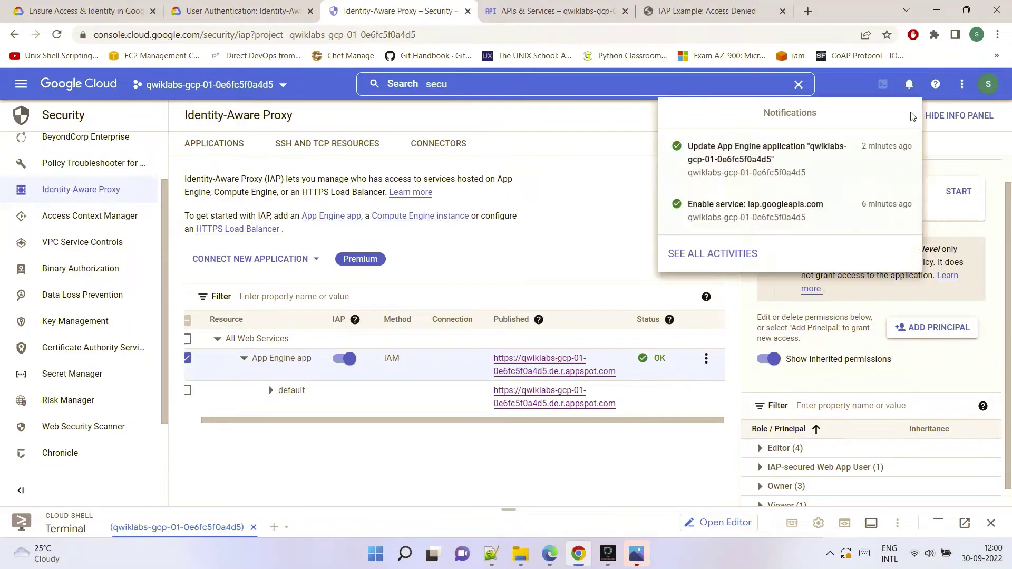
pyautogui.click(593, 162)
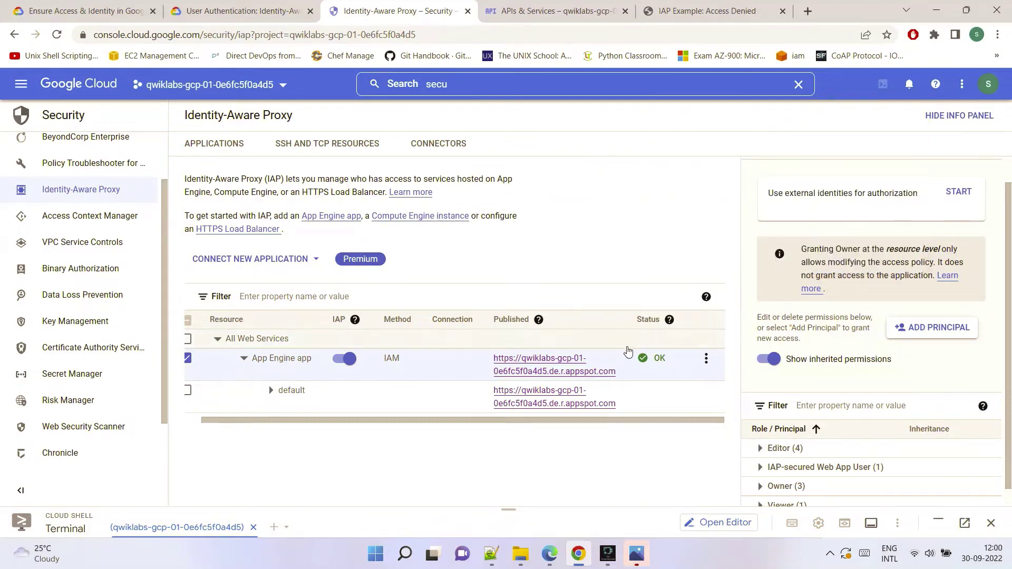
pyautogui.click(270, 9)
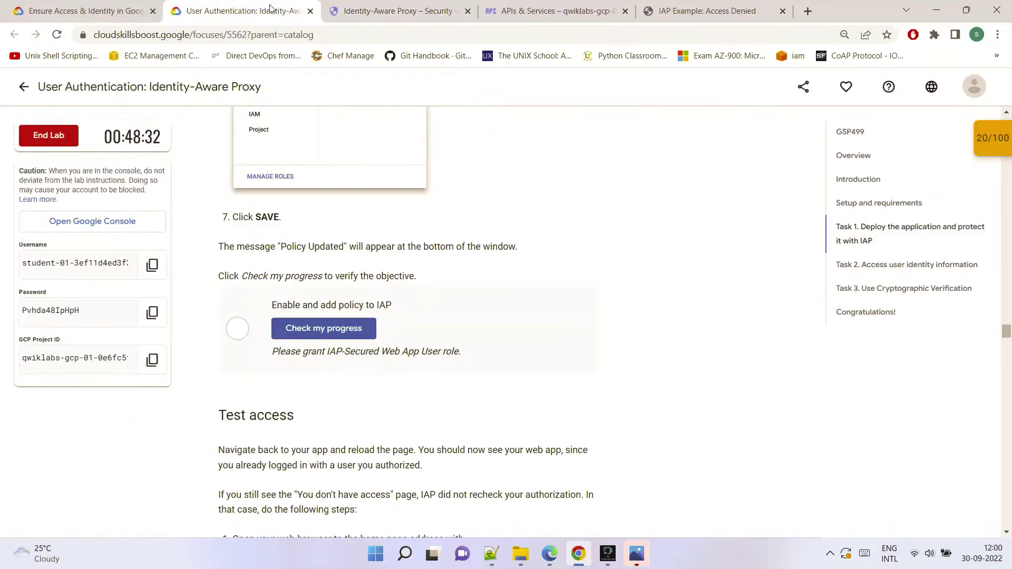
pyautogui.click(323, 327)
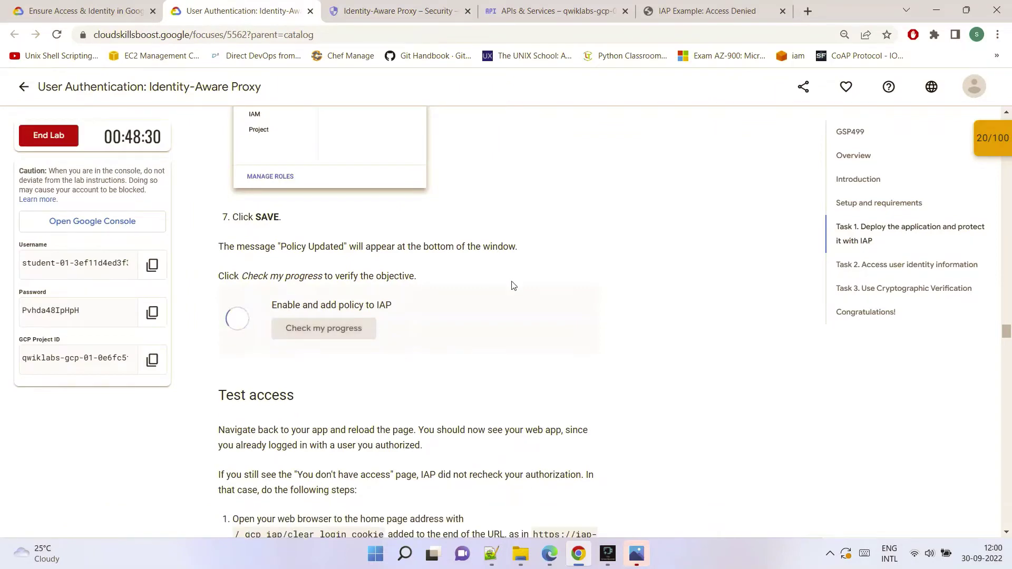
# Find the access recheck steps under Test access in the lab and copy the path /_gcp_iap/clear_login_cookie
pyautogui.scroll(-5, 493, 297)
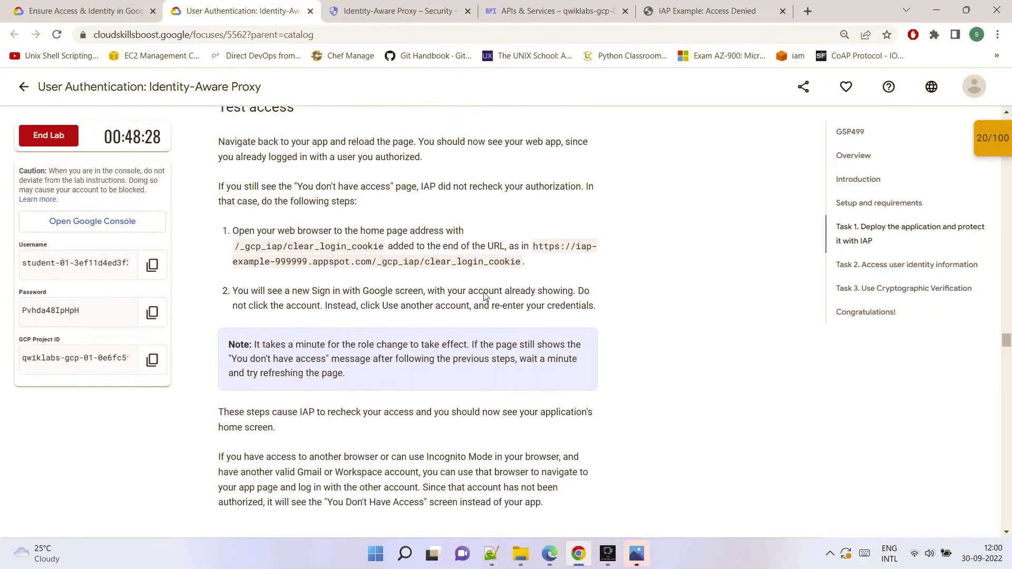
pyautogui.scroll(1, 485, 297)
pyautogui.scroll(-1, 478, 295)
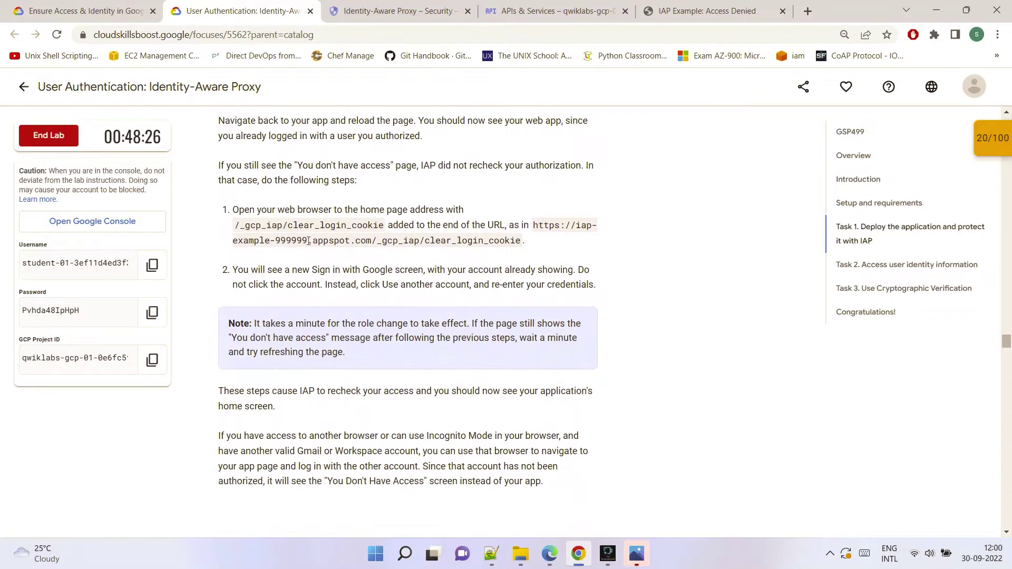
pyautogui.moveTo(383, 227); pyautogui.dragTo(228, 228)
pyautogui.hotkey('ctrl', 'c')
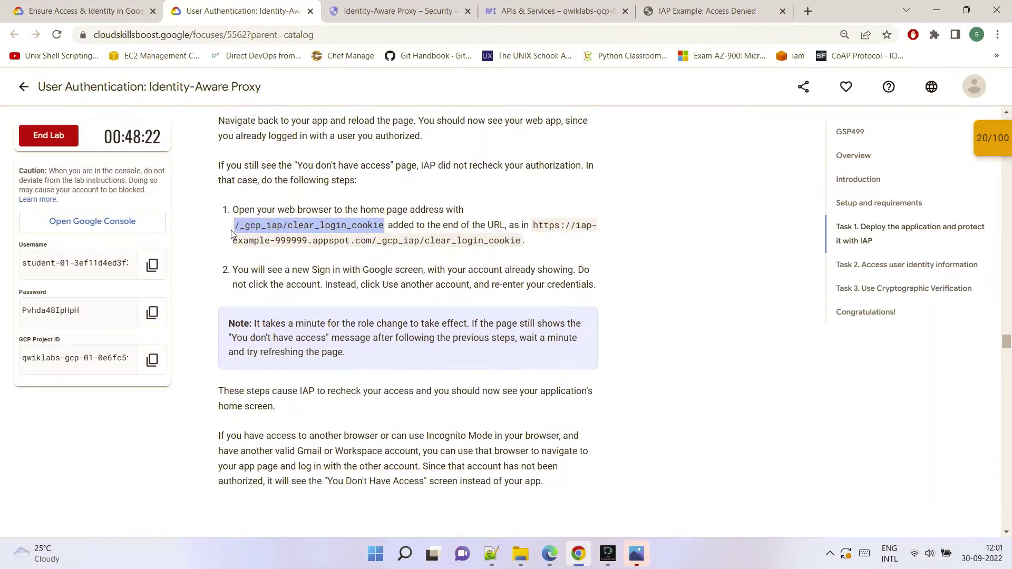
# Load the app's address with /_gcp_iap/clear_login_cookie appended and try continuing with the student account already listed
pyautogui.click(705, 12)
pyautogui.click(362, 35)
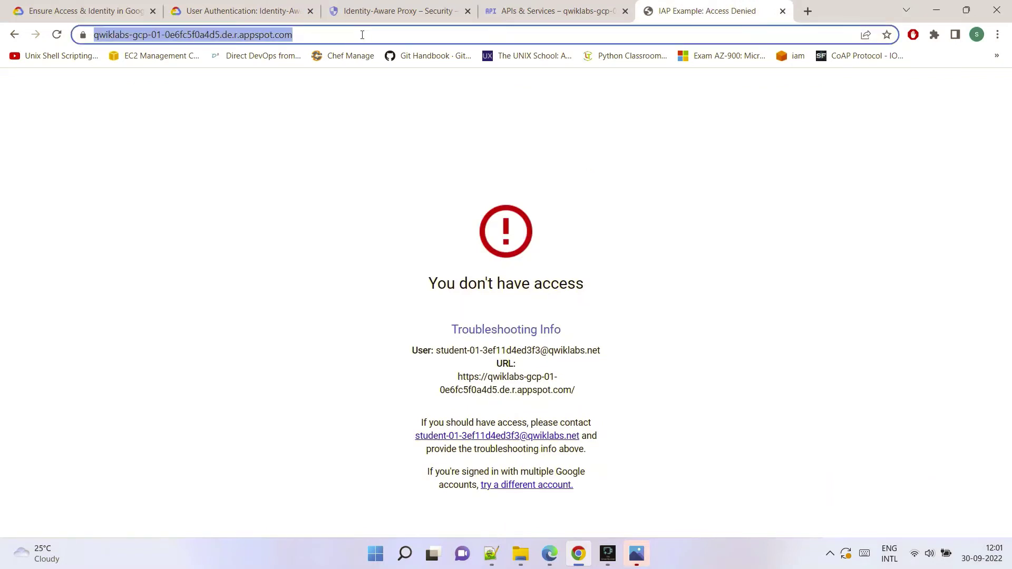
pyautogui.click(362, 35)
pyautogui.hotkey('ctrl', 'v')
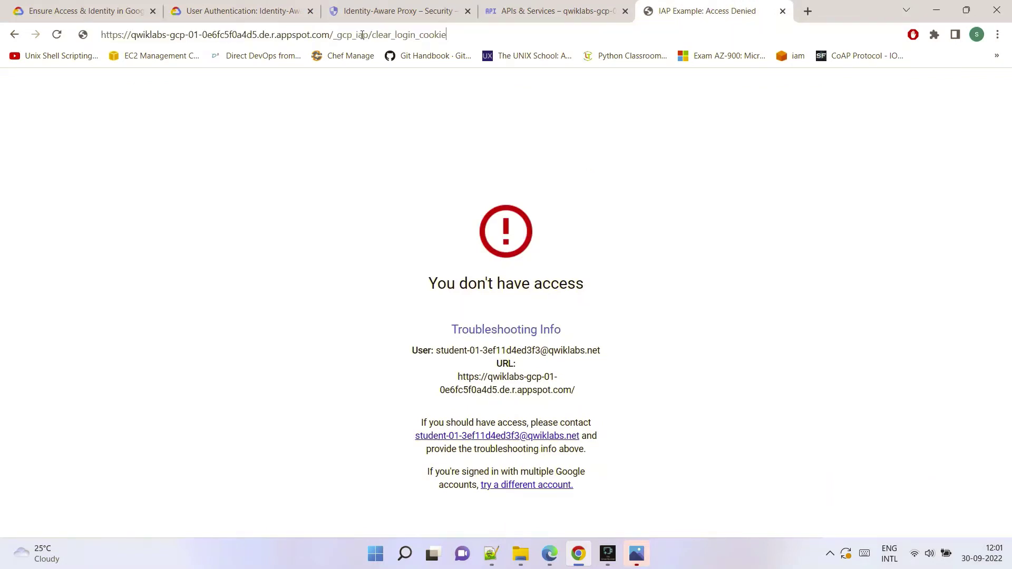
pyautogui.press('Return')
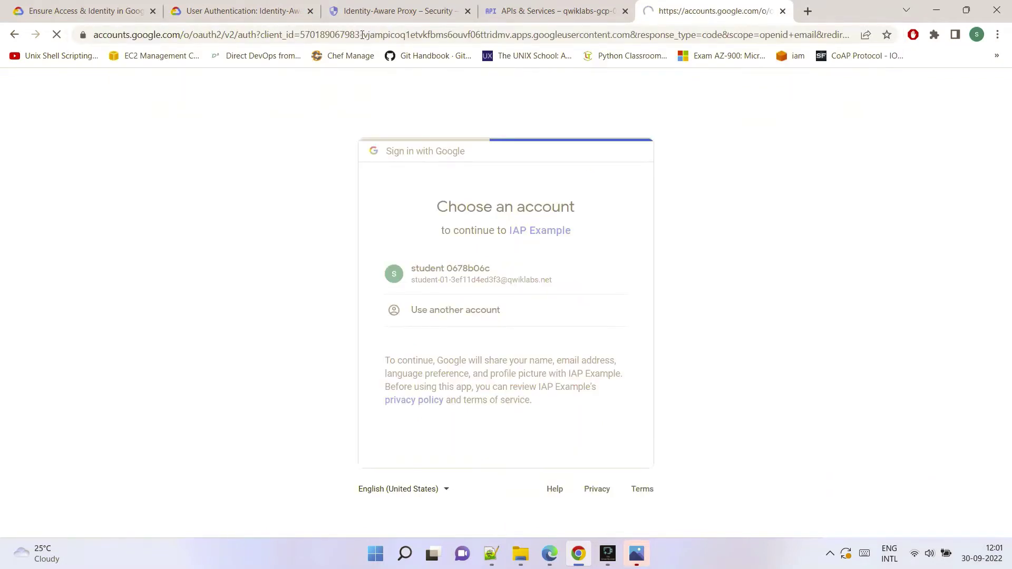
pyautogui.click(458, 270)
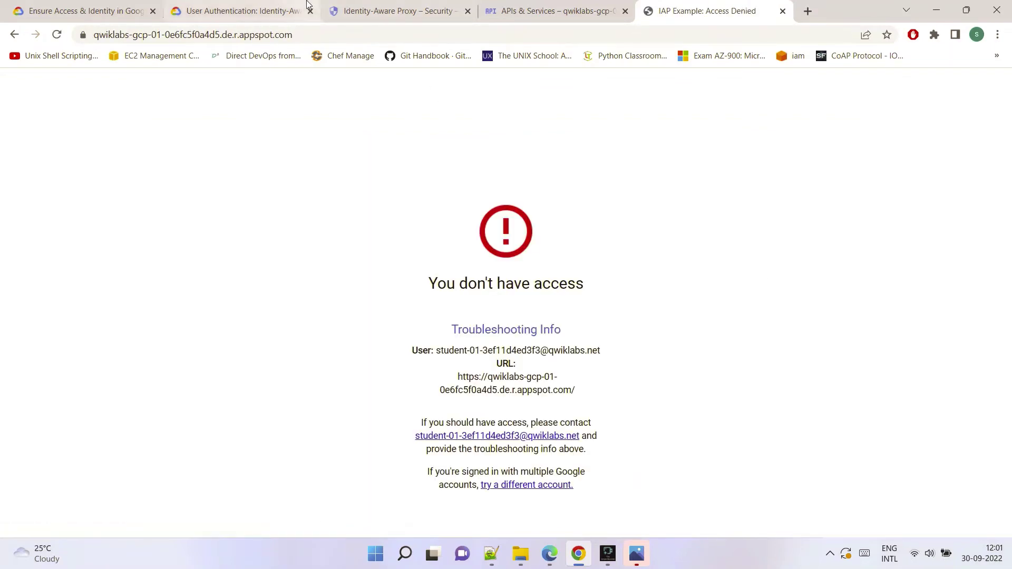
# Recheck the lab's sign-in instructions, return to the app's account chooser and choose to use another account
pyautogui.click(276, 11)
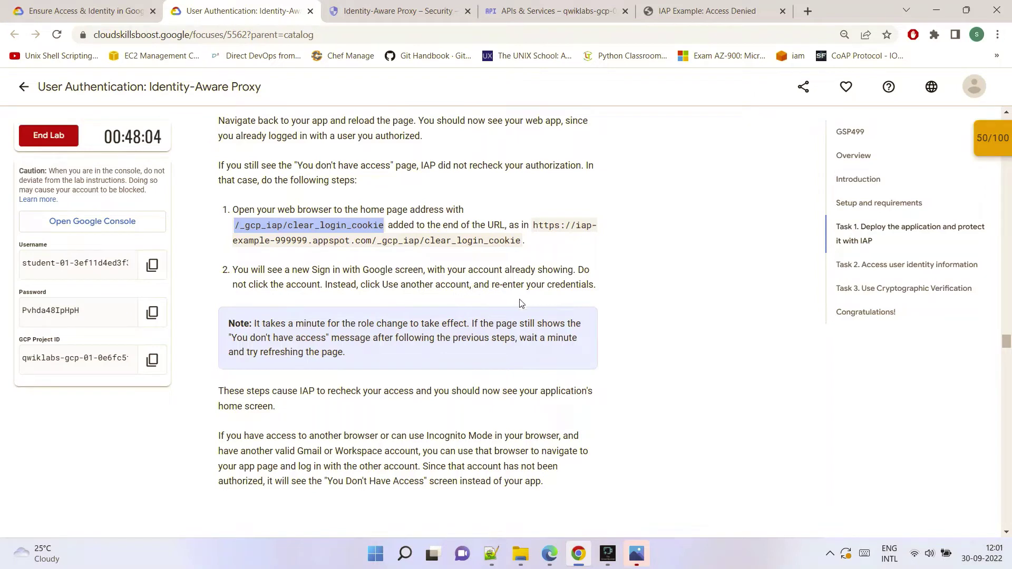
pyautogui.click(685, 10)
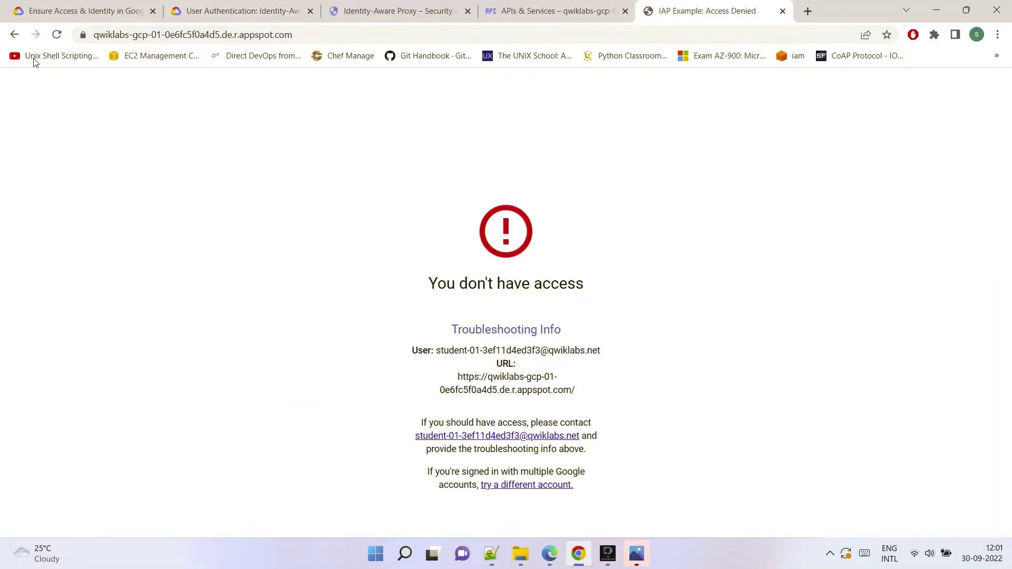
pyautogui.click(15, 34)
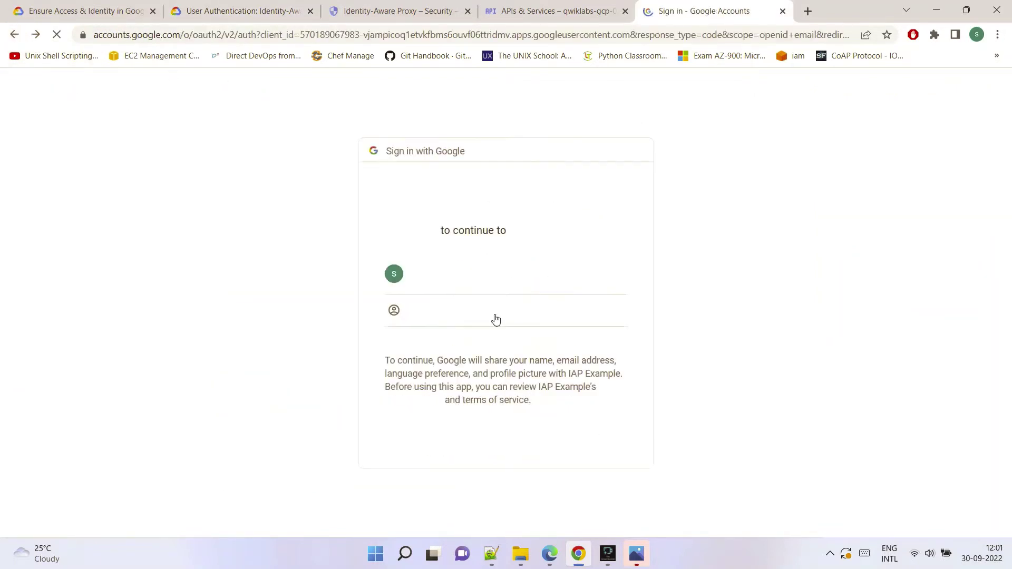
pyautogui.click(467, 310)
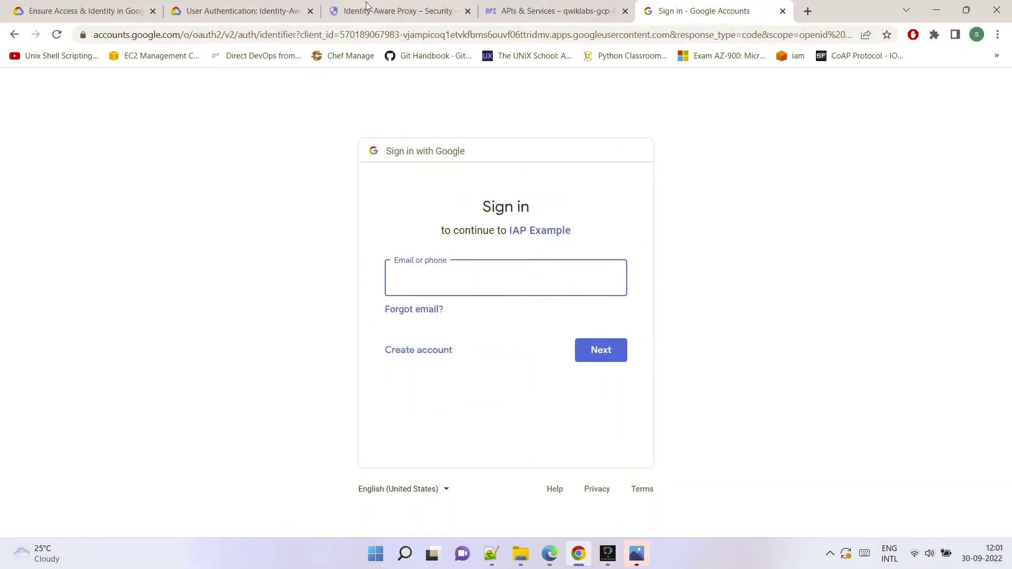
# Copy the student username from the lab details and submit it as the sign-in e-mail for IAP Example
pyautogui.click(294, 7)
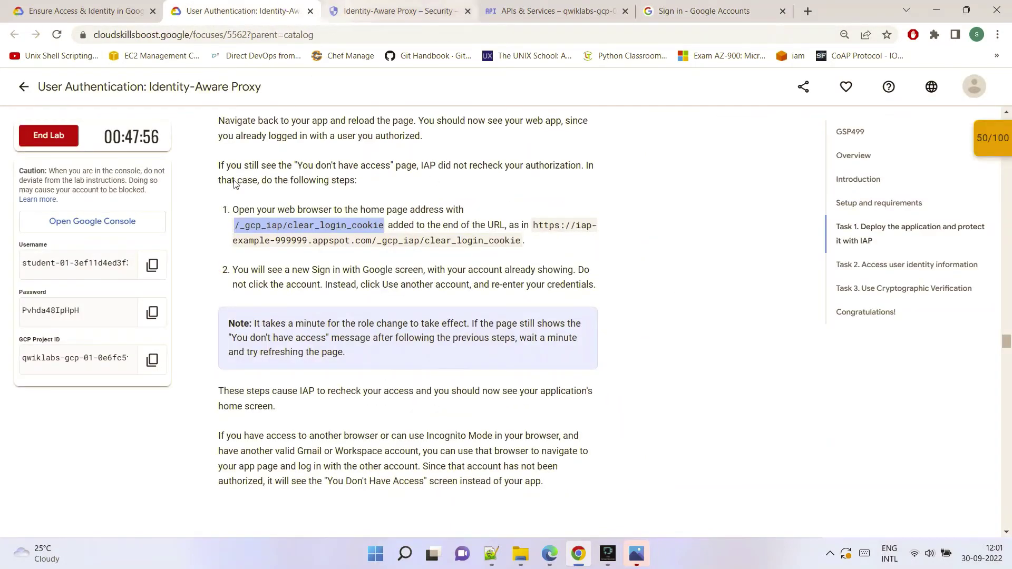
pyautogui.click(152, 264)
pyautogui.click(677, 8)
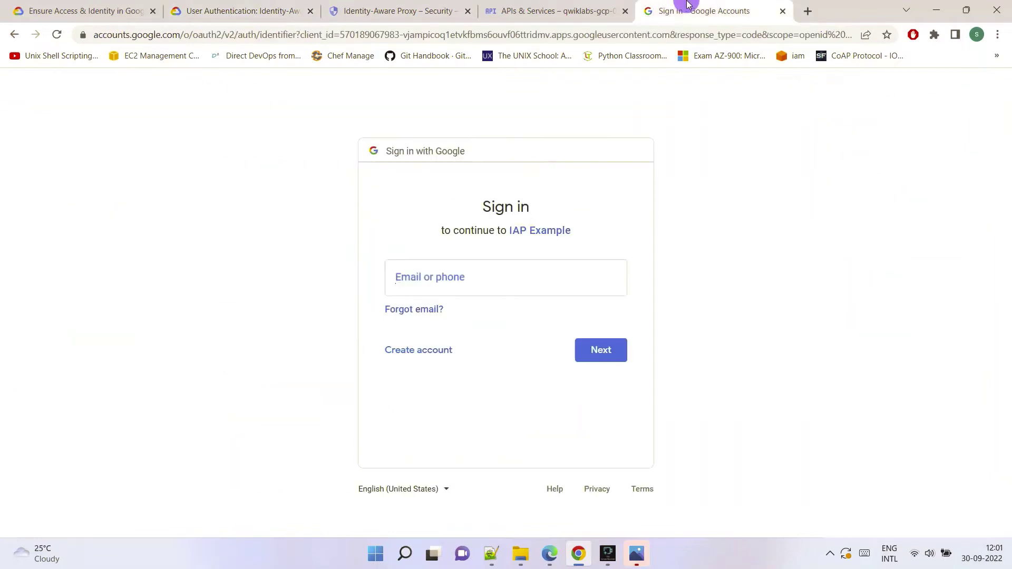
pyautogui.click(495, 267)
pyautogui.hotkey('ctrl', 'v')
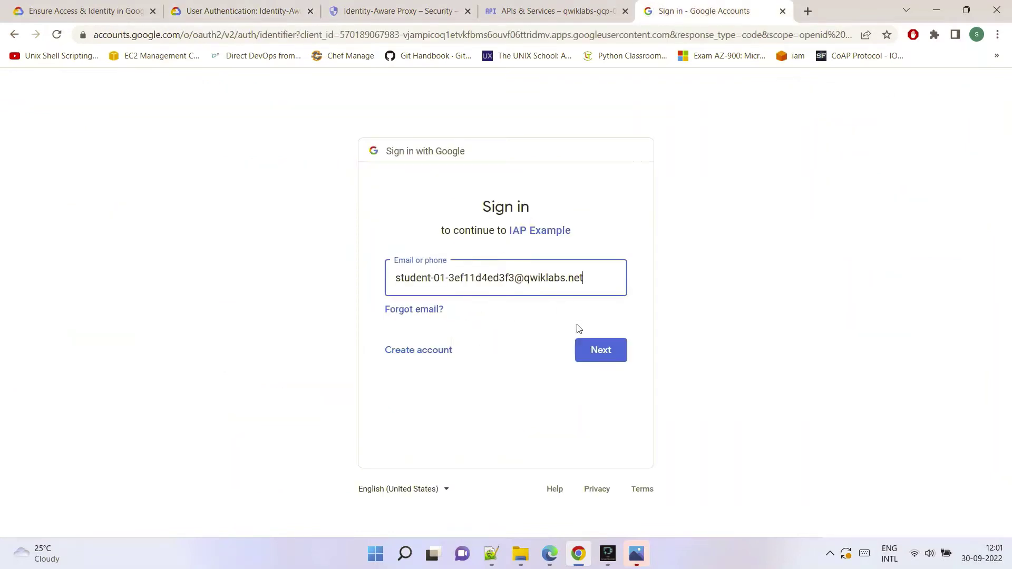
pyautogui.click(607, 356)
# Copy the student password from the lab details, enter it in the password field and complete the sign-in
pyautogui.click(275, 11)
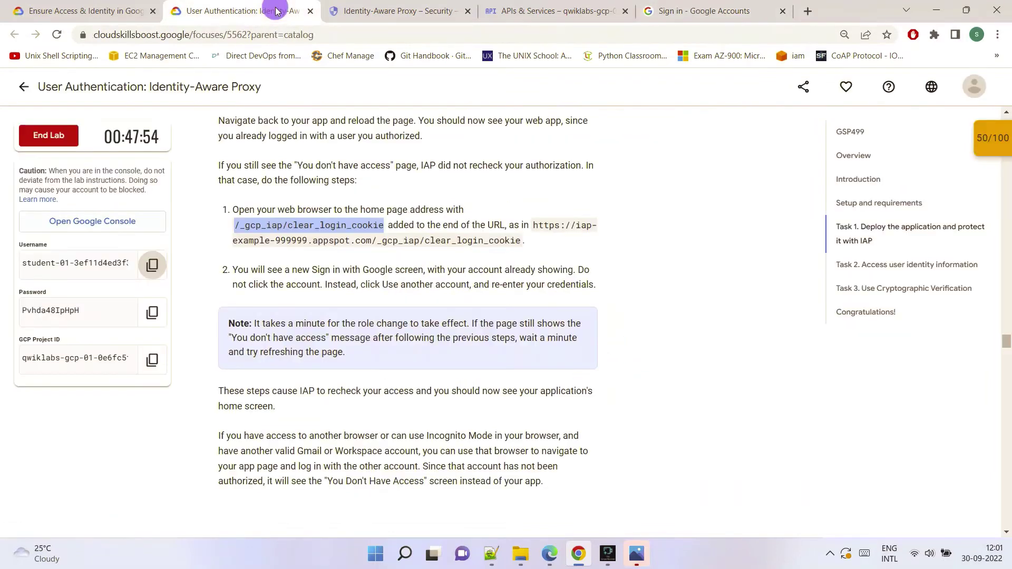
pyautogui.click(152, 312)
pyautogui.click(677, 6)
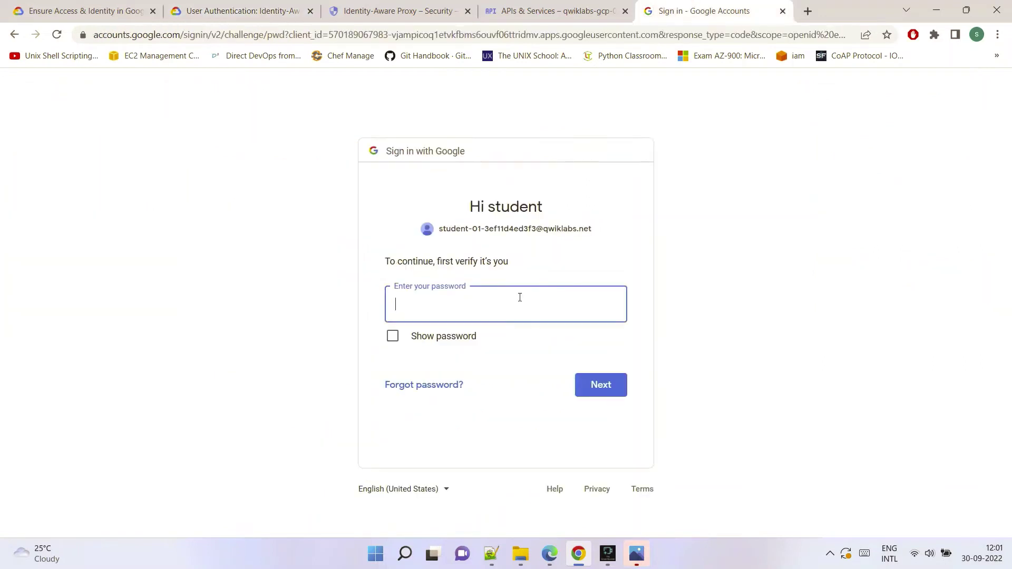
pyautogui.click(501, 309)
pyautogui.hotkey('ctrl', 'v')
pyautogui.click(621, 395)
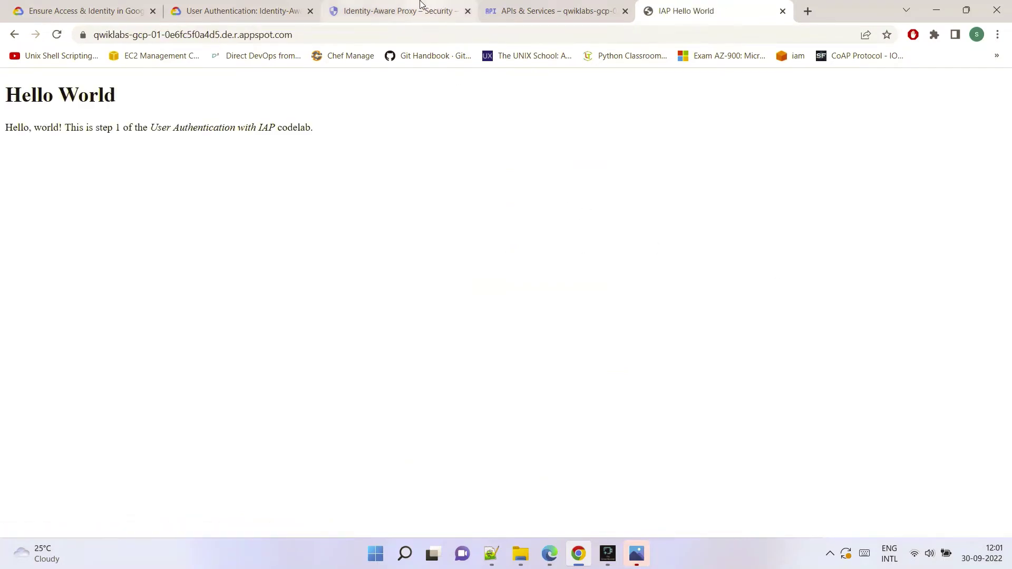
# Review the end of the lab's Test access section and the Task 2 instructions on accessing user identity information
pyautogui.click(243, 10)
pyautogui.scroll(-9, 479, 311)
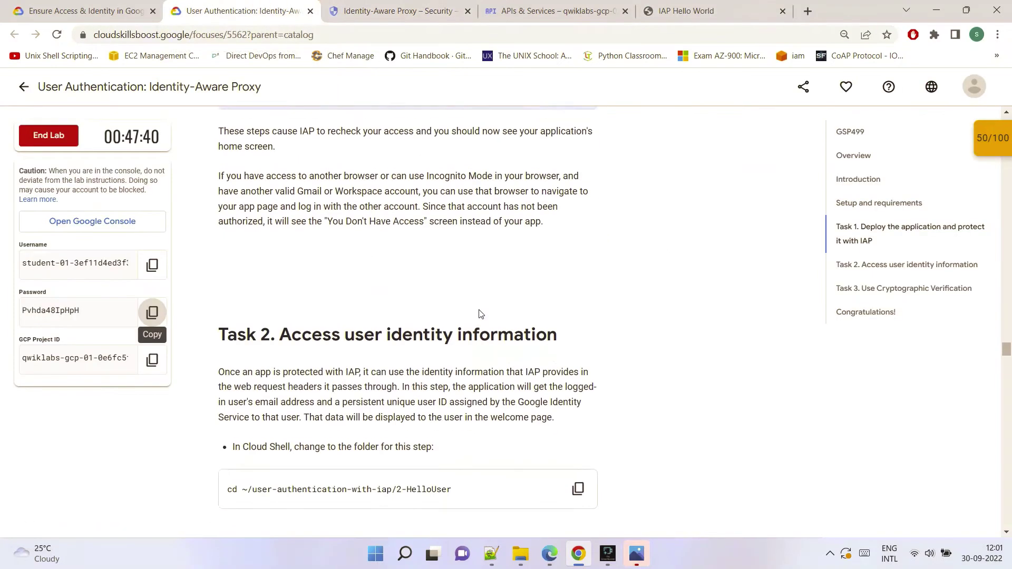
pyautogui.scroll(7, 479, 310)
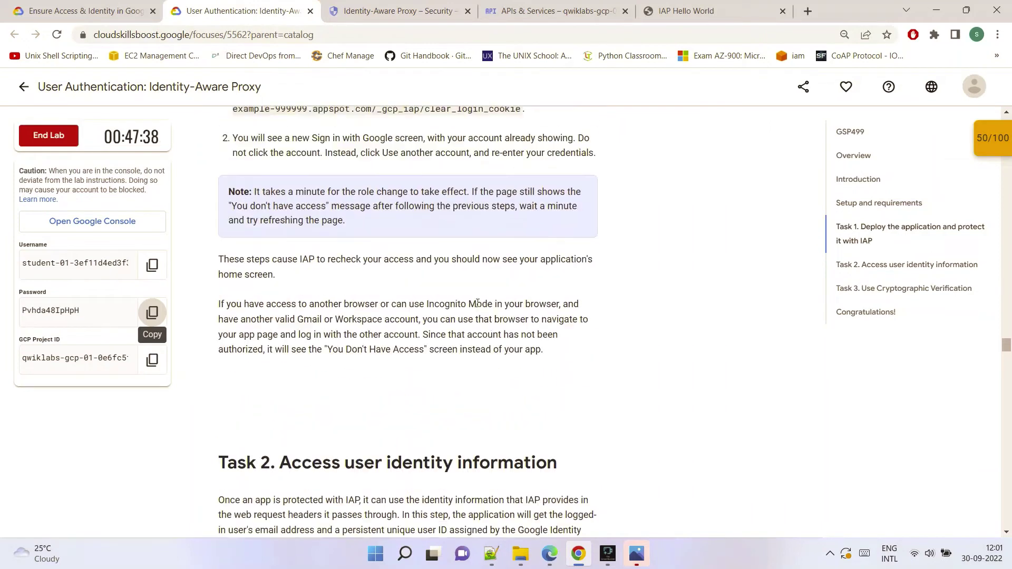
pyautogui.scroll(-2, 478, 306)
pyautogui.scroll(-4, 478, 304)
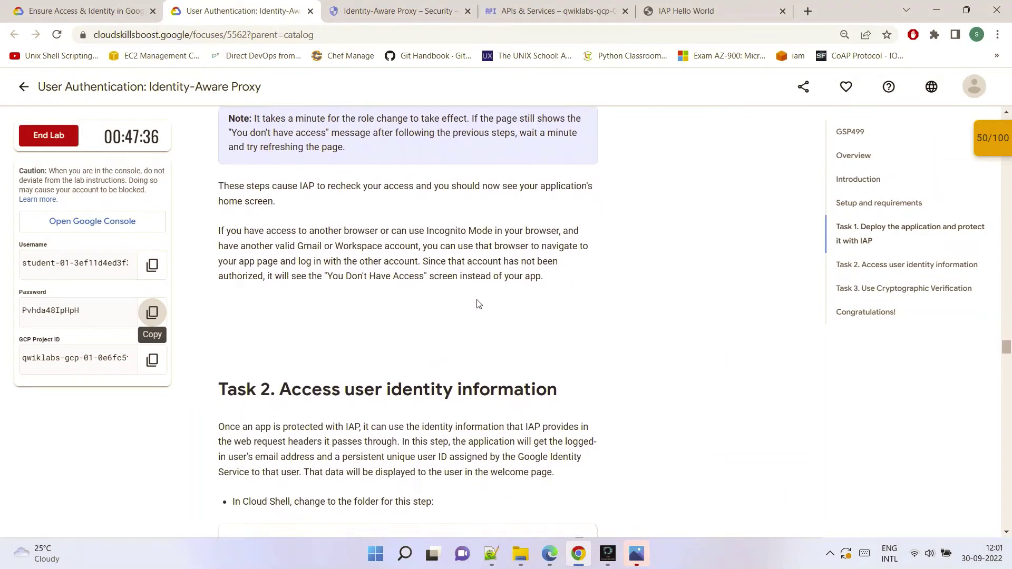
pyautogui.moveTo(280, 203); pyautogui.dragTo(487, 200)
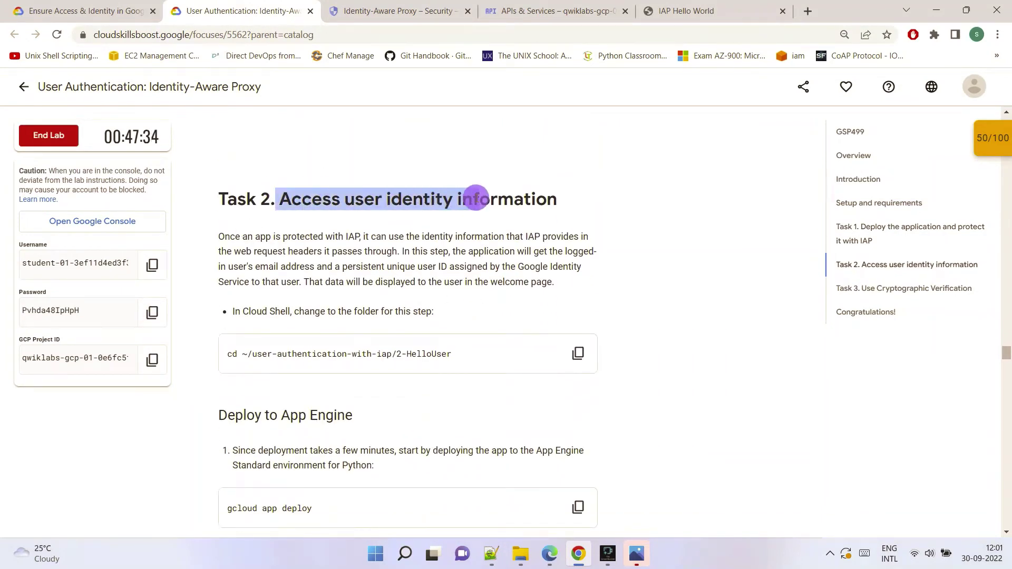
pyautogui.scroll(-3, 485, 211)
pyautogui.scroll(1, 488, 229)
pyautogui.scroll(-1, 527, 225)
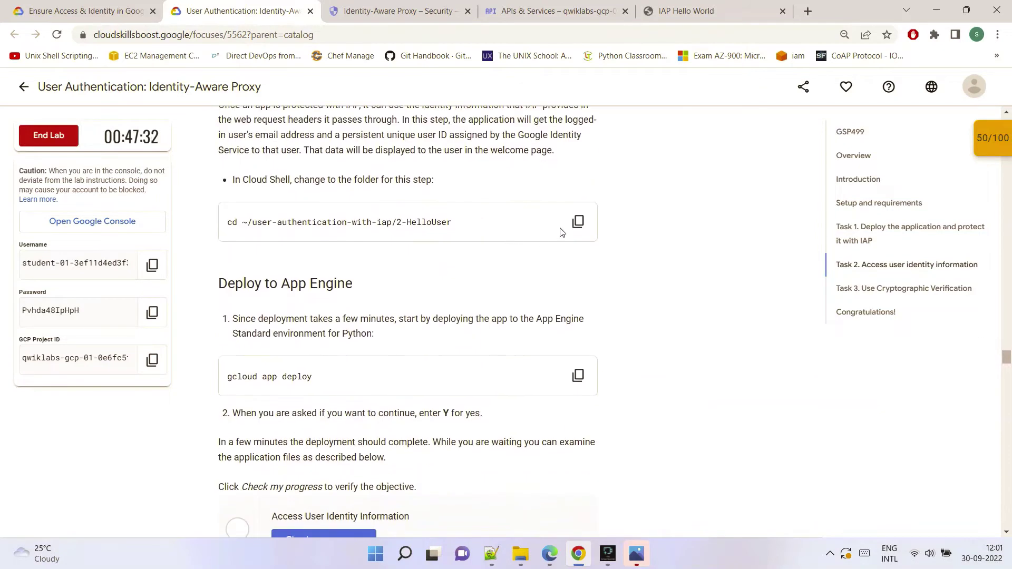
# Copy the lab's folder command, enlarge the Cloud Shell terminal and run cd ~/user-authentication-with-iap/2-HelloUser
pyautogui.click(577, 221)
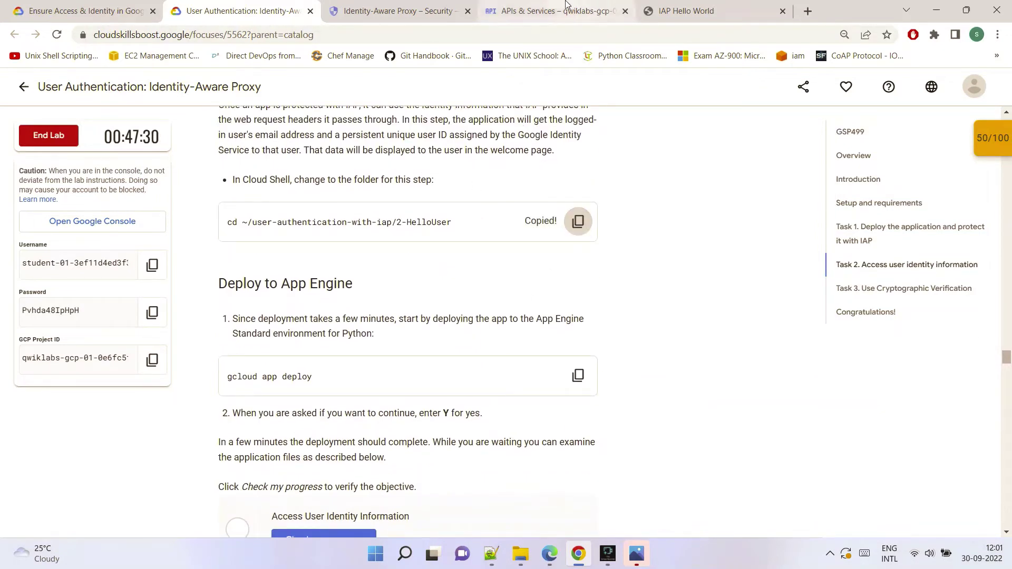
pyautogui.click(416, 11)
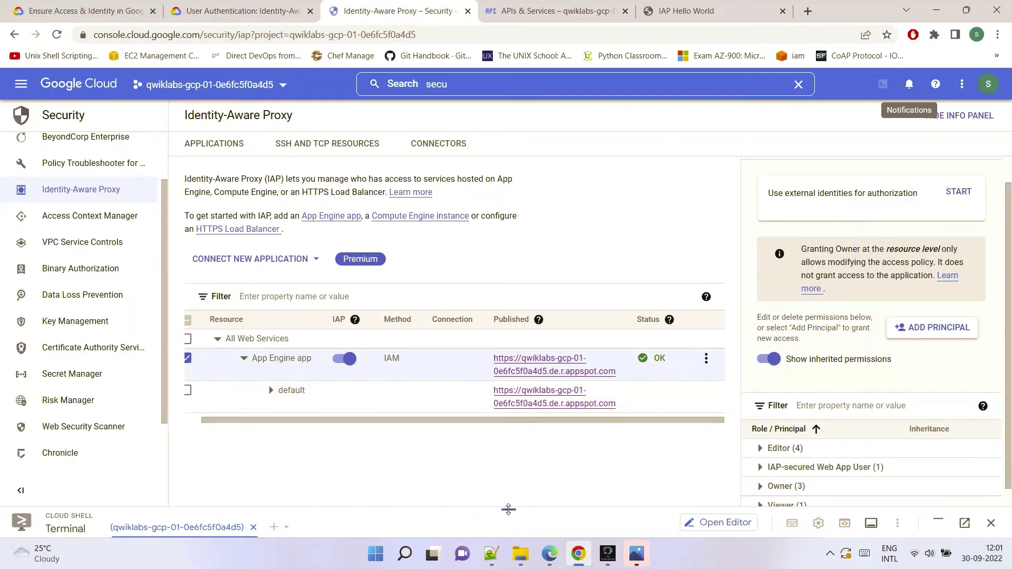
pyautogui.moveTo(509, 510); pyautogui.dragTo(540, 228)
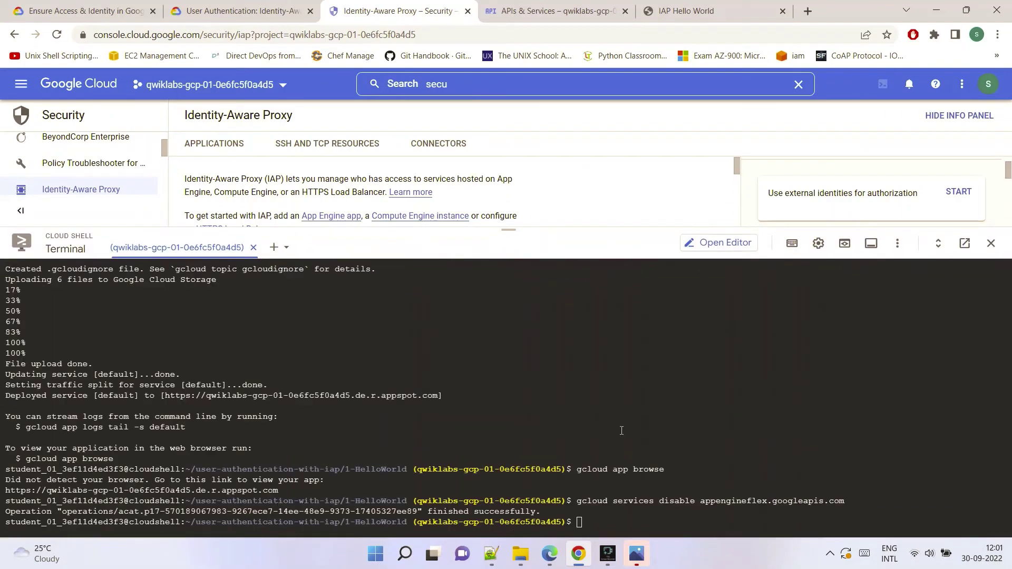
pyautogui.hotkey('ctrl', 'v')
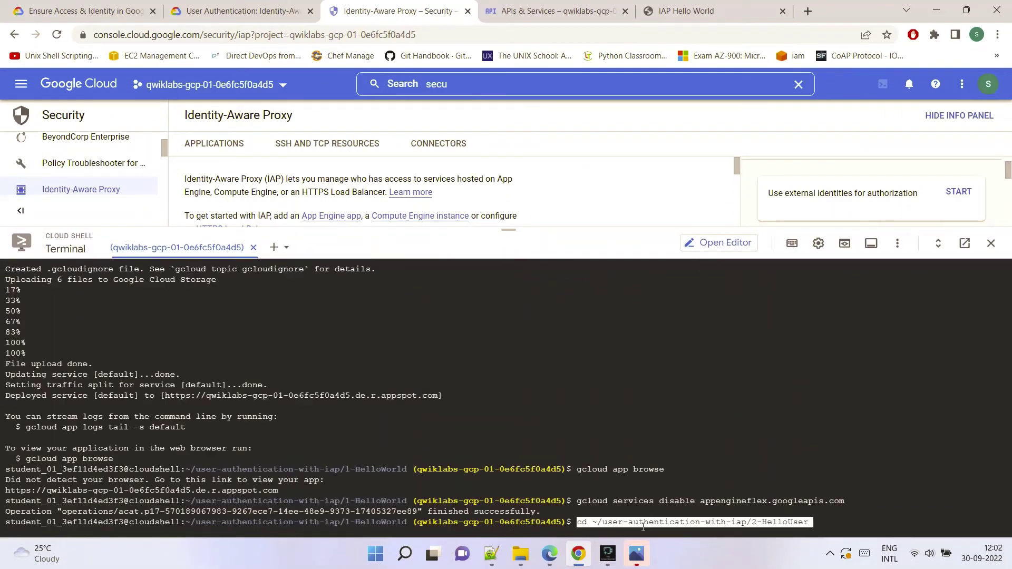
pyautogui.press('Return')
# Copy the gcloud app deploy command from the lab's Deploy to App Engine section and return to Cloud Shell
pyautogui.click(242, 10)
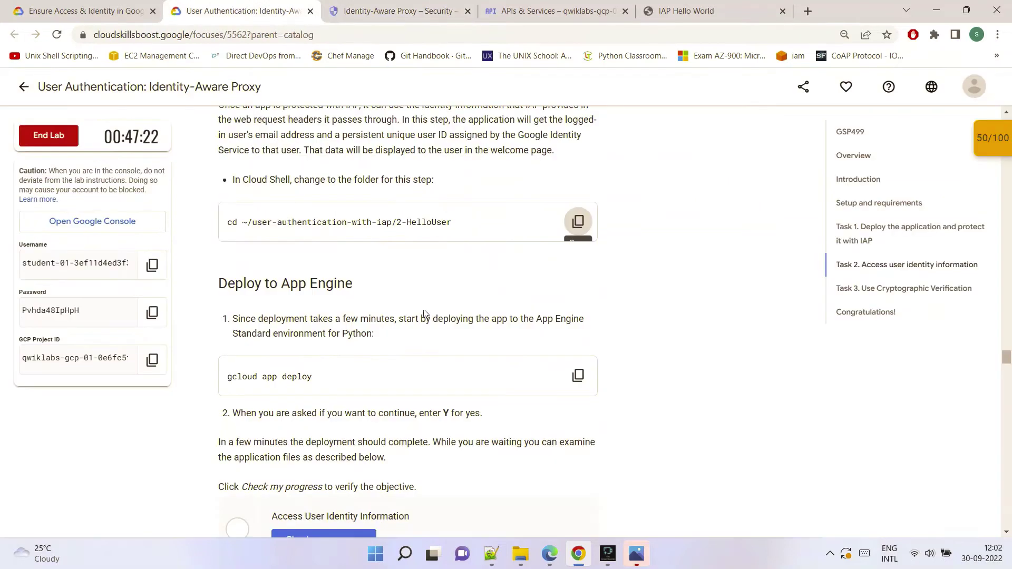
pyautogui.click(578, 375)
pyautogui.hotkey('ctrl', 'Tab')
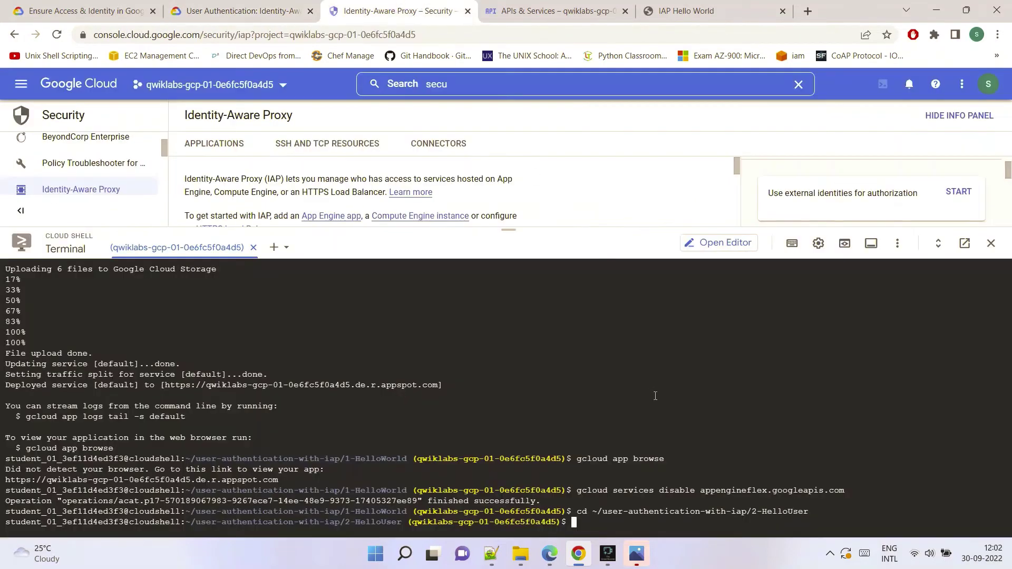